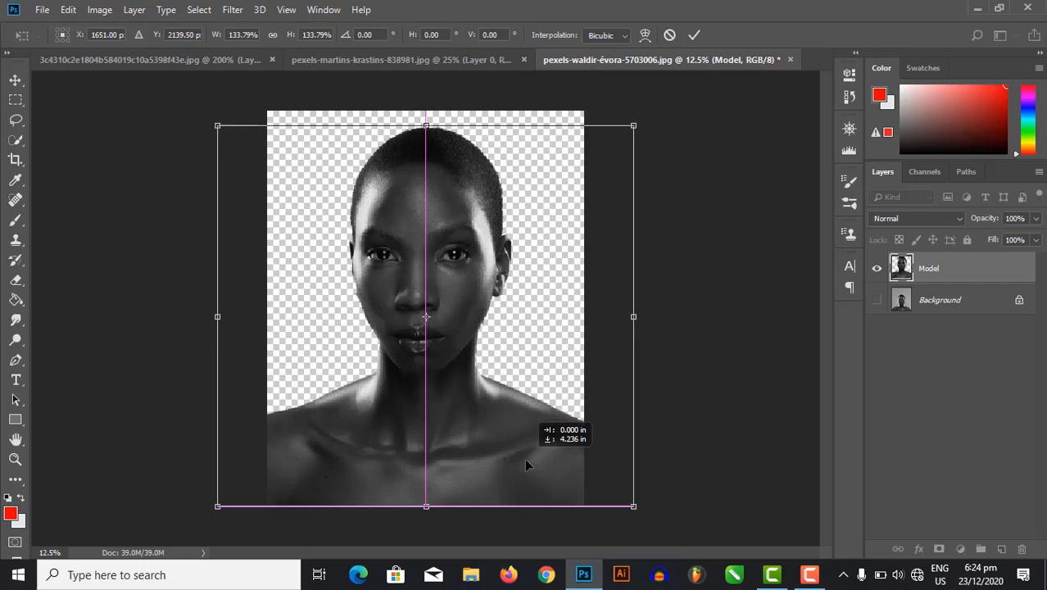
Step: Scale the Model layer up to about 148% so the portrait fills the canvas
left_click_drag(642, 141, 655, 125)
left_click_drag(466, 374, 476, 351)
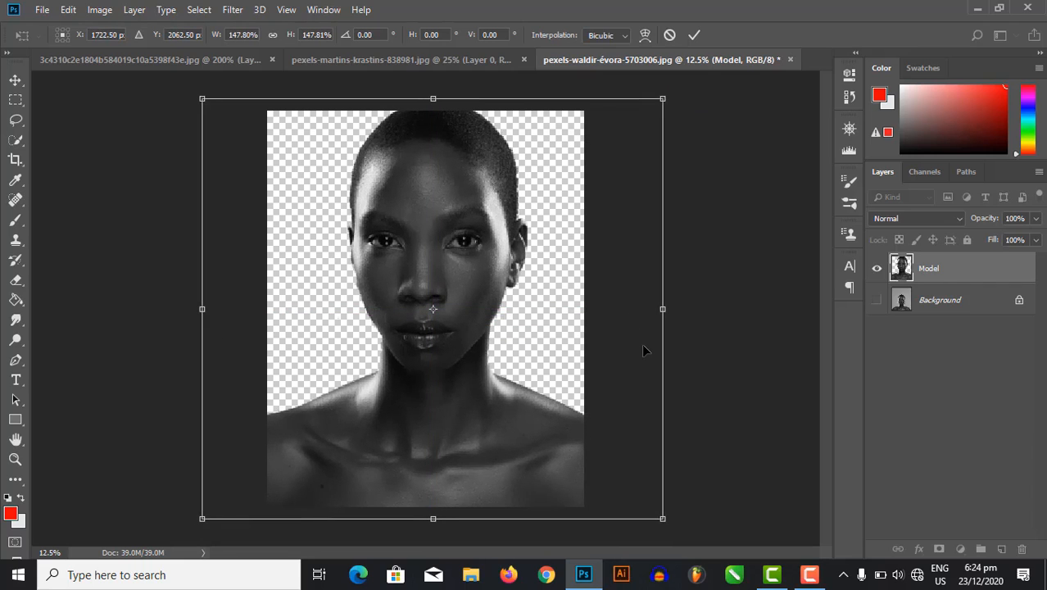
left_click(694, 34)
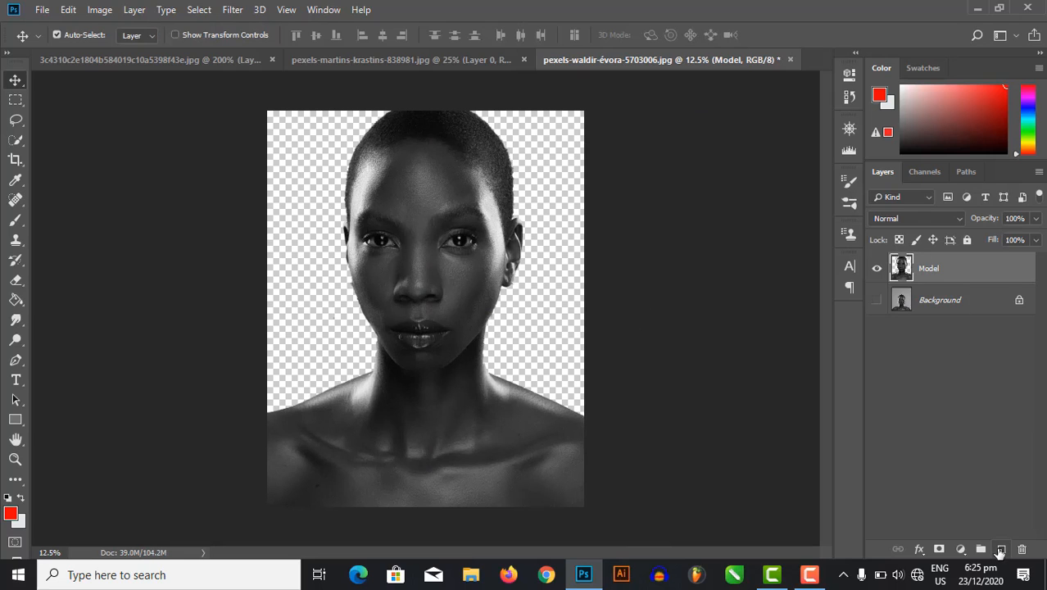
Step: Add a Solid Color fill layer in grey #5e5e5e between the Background and Model layers
left_click(924, 303)
left_click(960, 549)
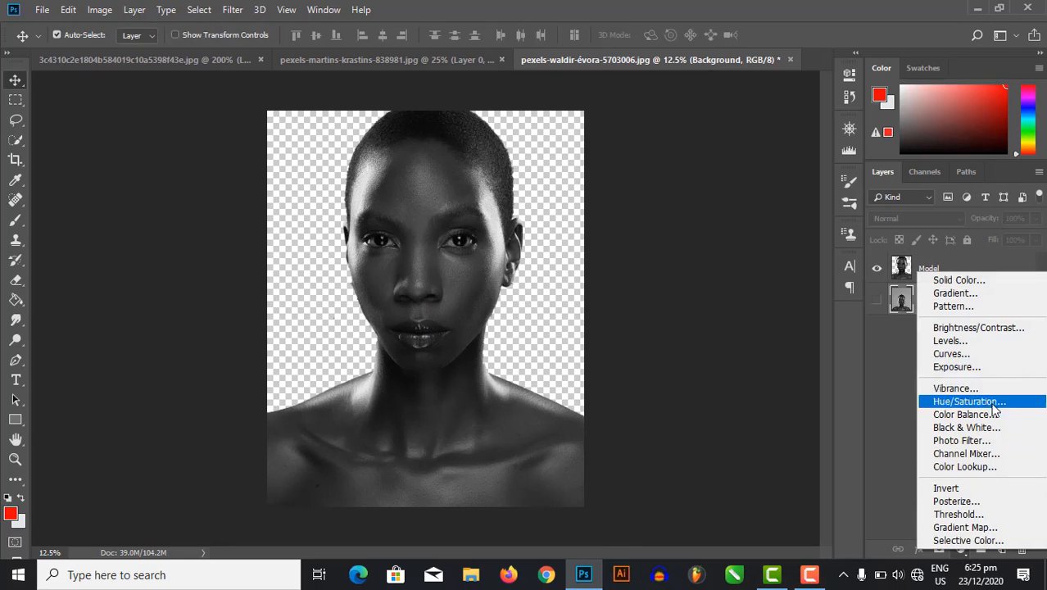
left_click(963, 281)
left_click(489, 470)
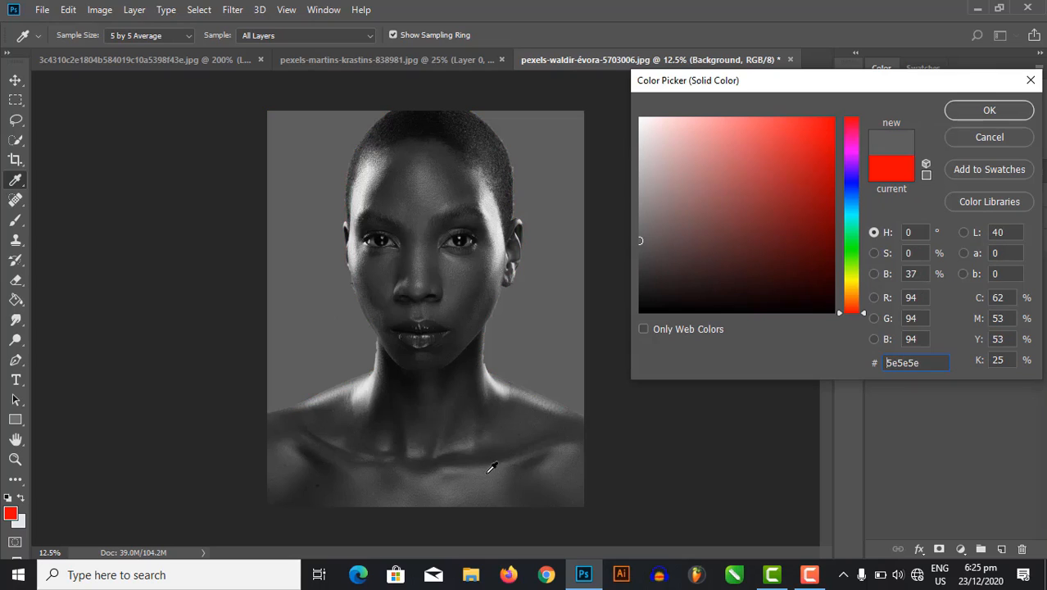
left_click(971, 114)
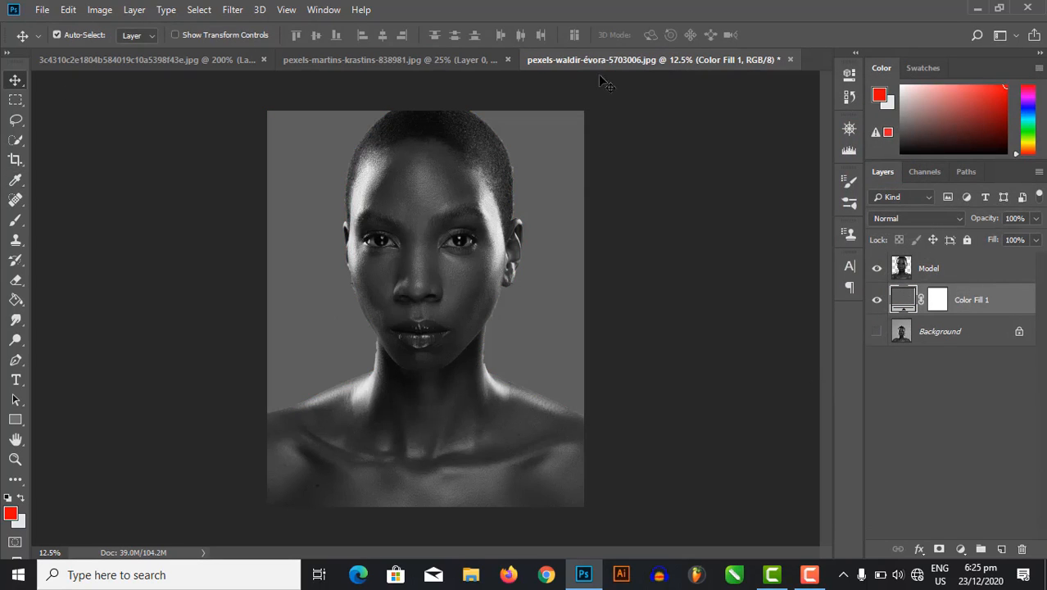
Step: Bring the cracked-rock image into the portrait document beneath the Model layer and scale it to about 216% to cover the canvas
left_click(303, 58)
left_click_drag(414, 314, 461, 281)
left_click_drag(556, 240, 501, 168)
key("ctrl+t")
left_click_drag(547, 298, 865, 519)
left_click(694, 34)
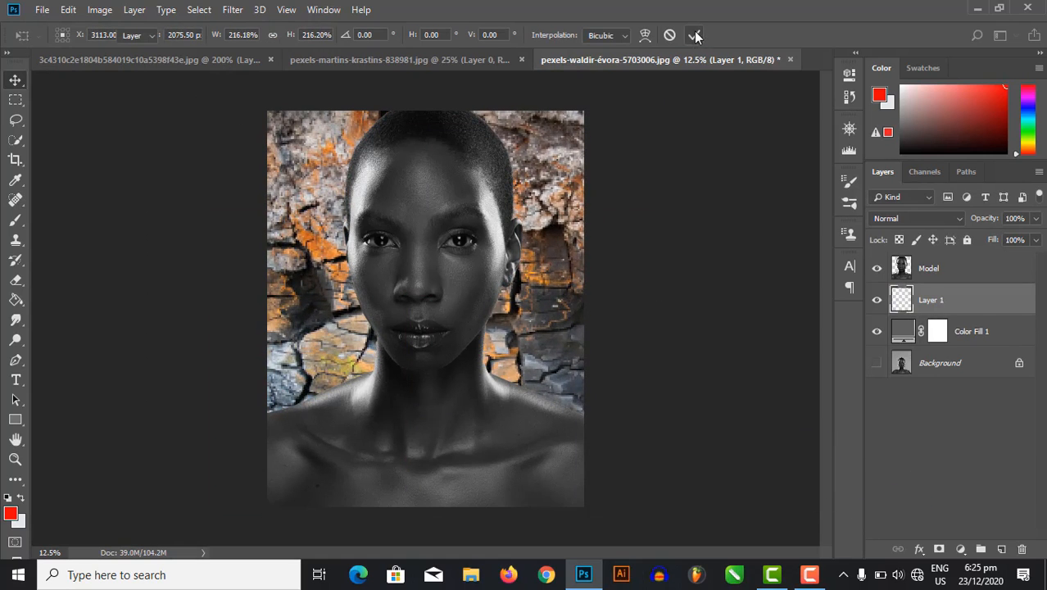
Step: Rename the rock texture layer as Crack and desaturate it
double_click(930, 300)
type("Crack")
key("Return")
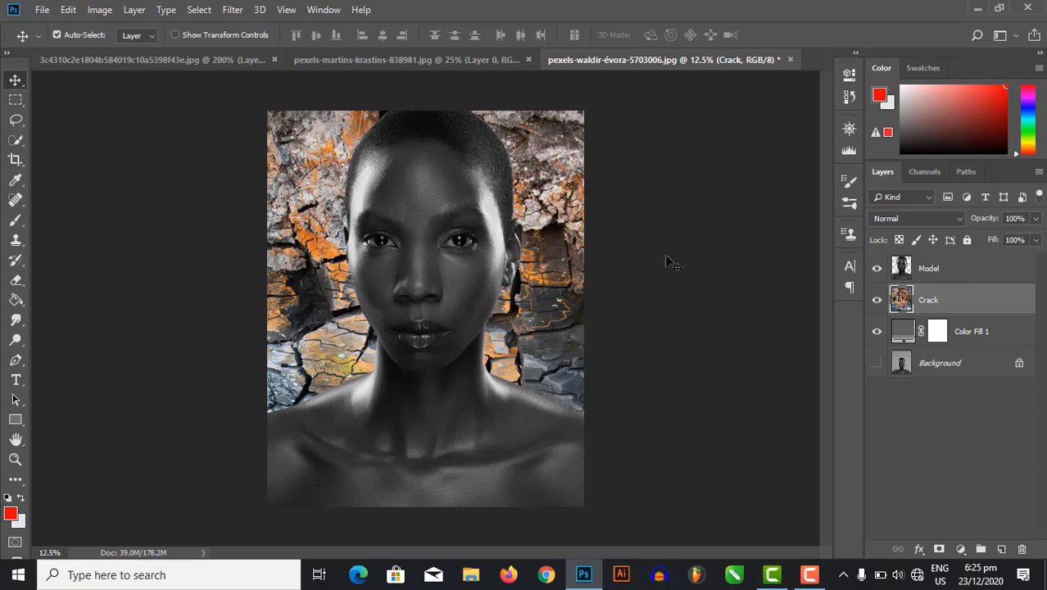
key("ctrl+shift+u")
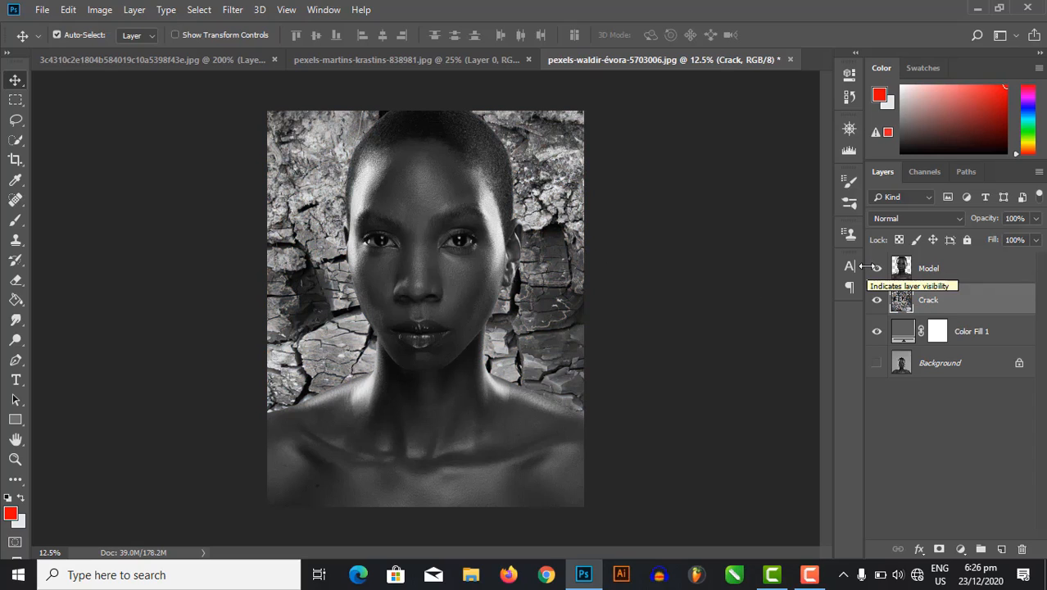
Step: Blend the Model layer with the cracks by splitting its Blend If Underlying Layer black point to 0 / 126
left_click(931, 273)
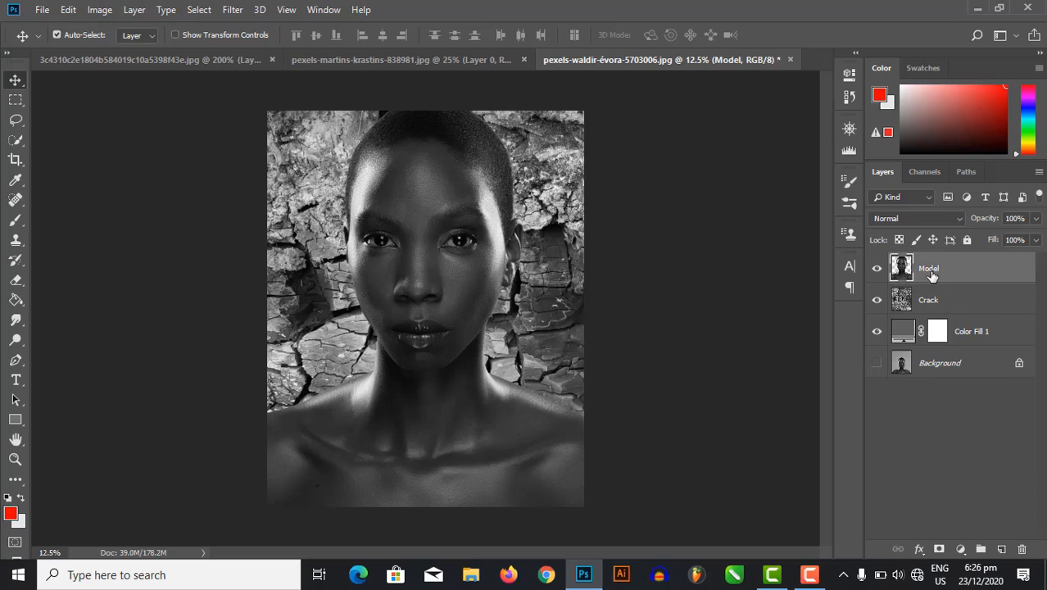
double_click(1022, 276)
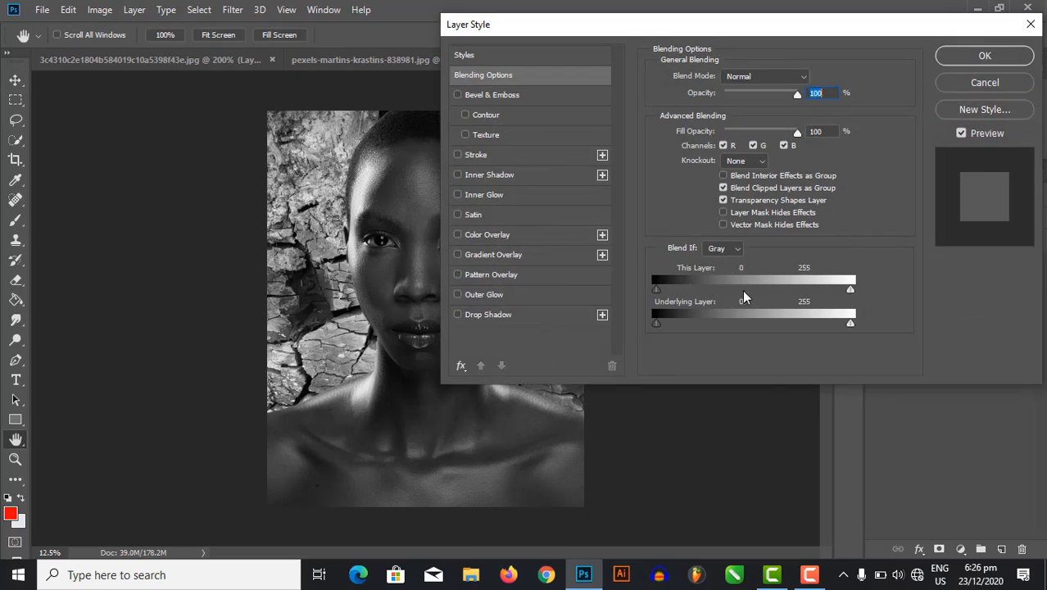
left_click_drag(657, 327, 746, 327)
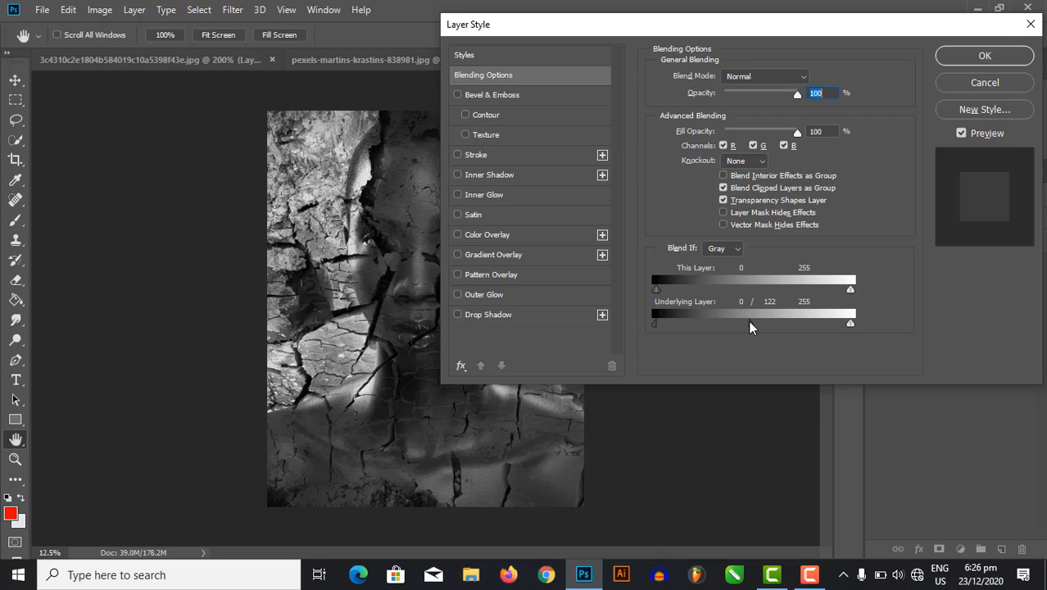
left_click(985, 56)
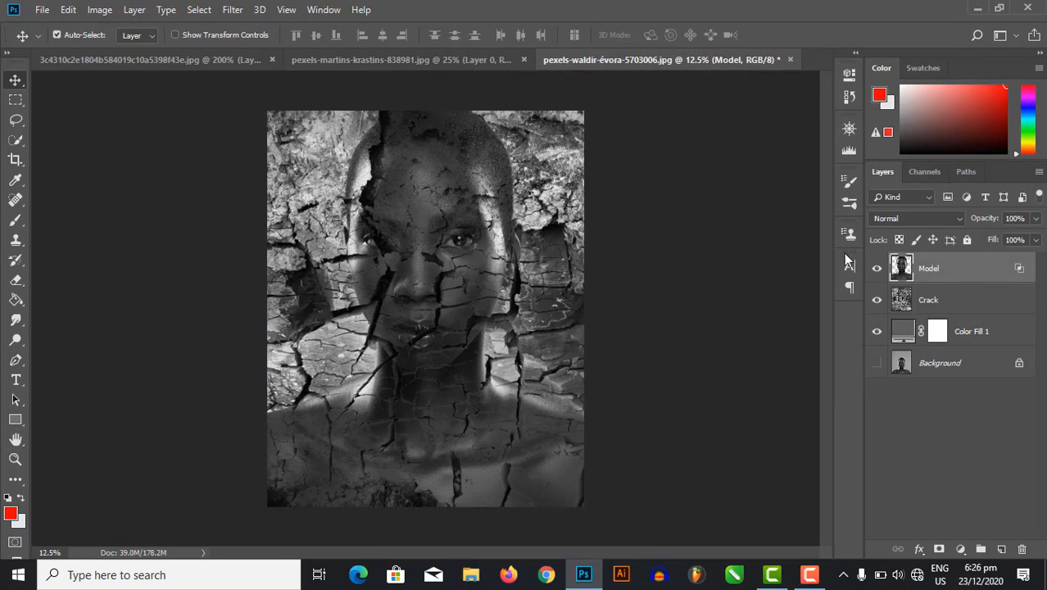
Step: Mask the Crack layer with a selection loaded from the Model layer's outline
left_click(901, 303)
left_click(901, 270, "ctrl")
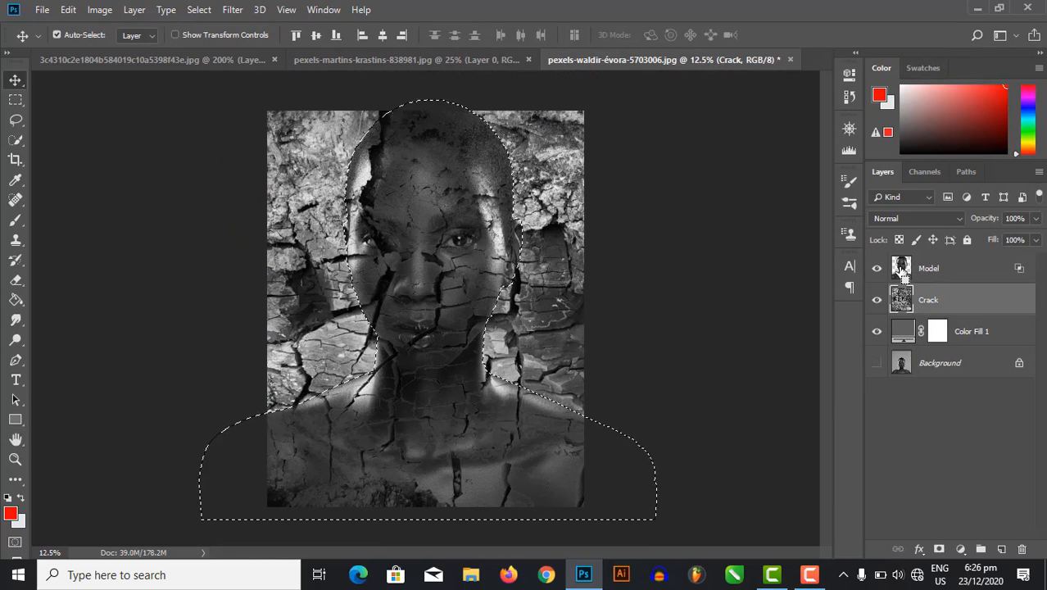
left_click(939, 549)
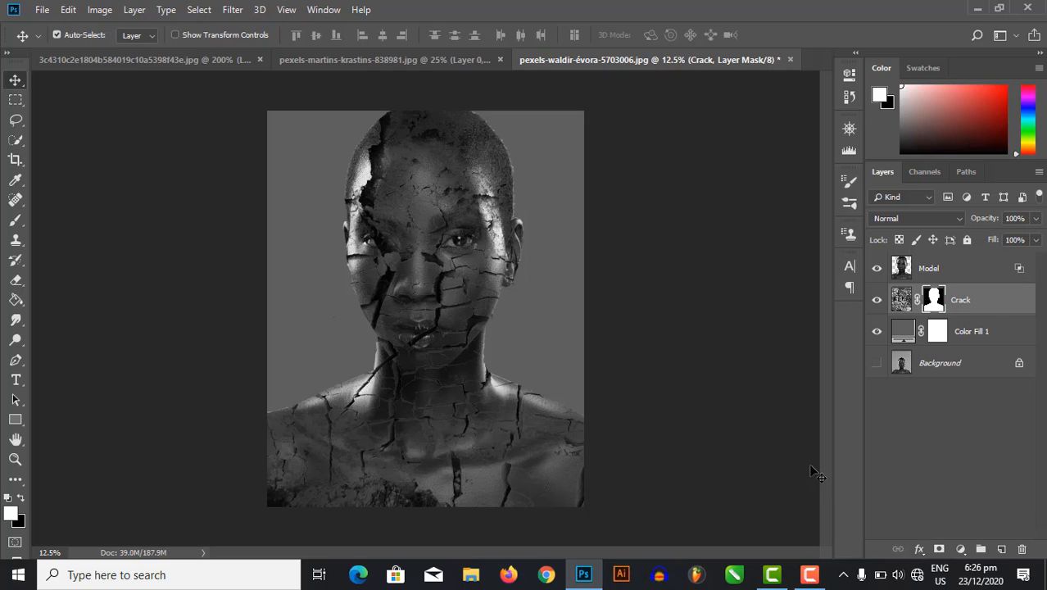
Step: Refine the Model layer's Blend If Underlying Layer black point to 43 / 63
left_click(1019, 271)
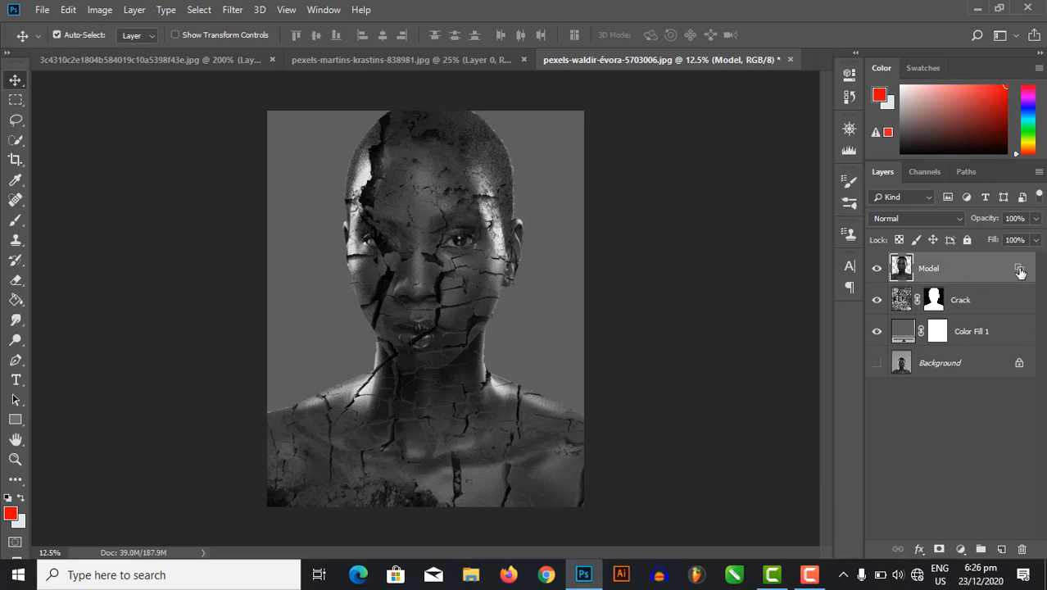
double_click(1018, 271)
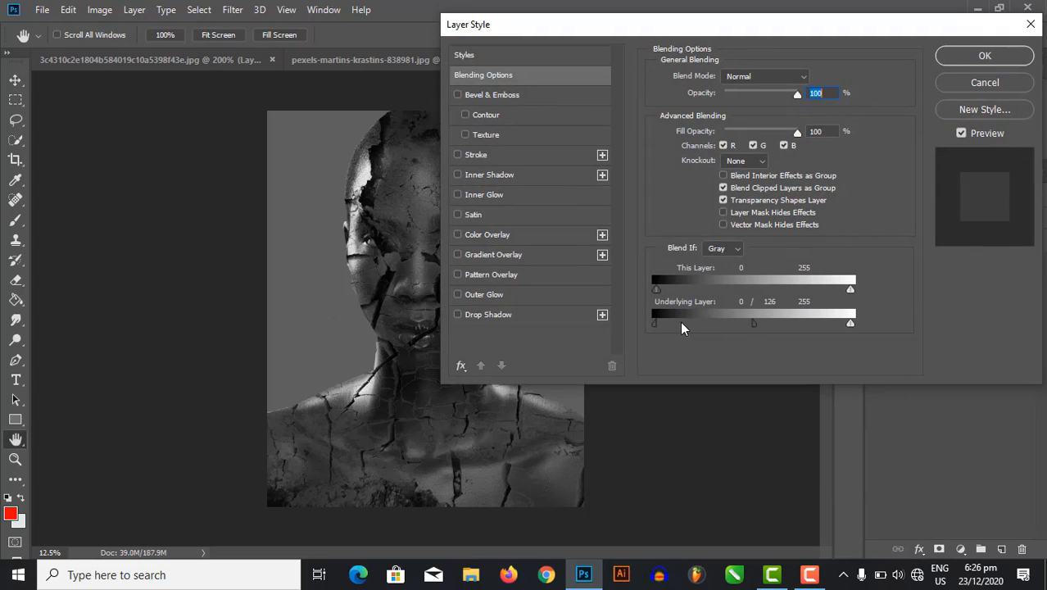
left_click_drag(653, 329, 676, 329)
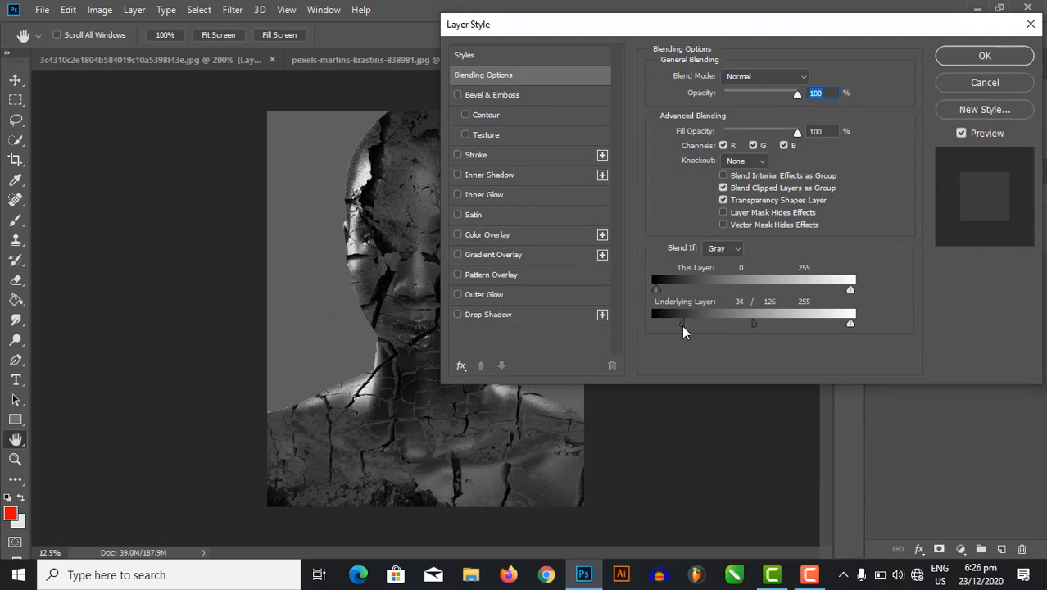
left_click_drag(754, 328, 709, 328)
left_click_drag(503, 24, 587, 34)
mouse_move(799, 333)
left_mouse_down()
mouse_move(768, 334)
mouse_move(780, 339)
left_mouse_up()
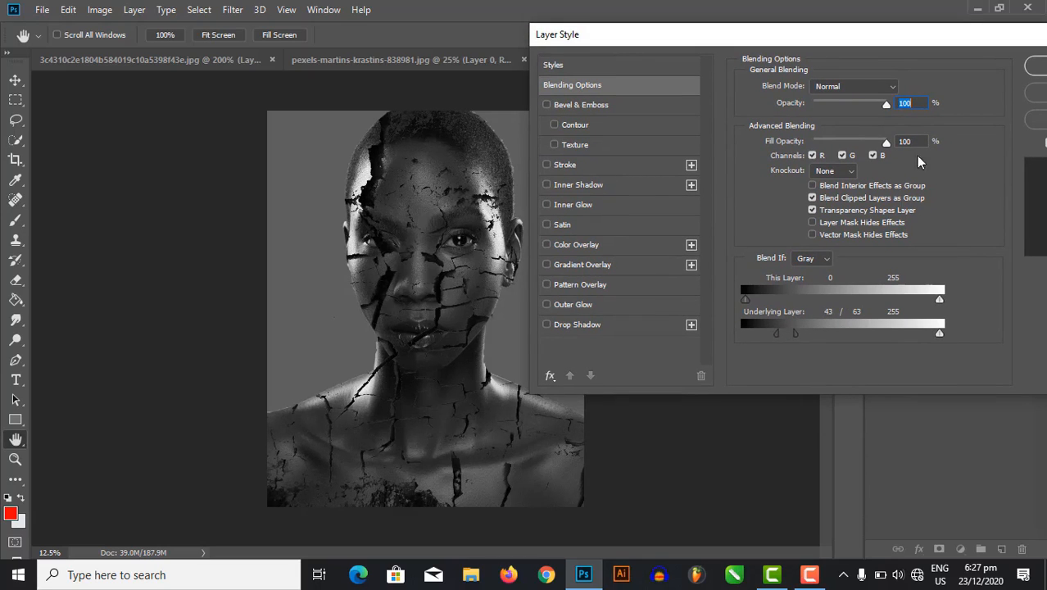
left_click(1034, 65)
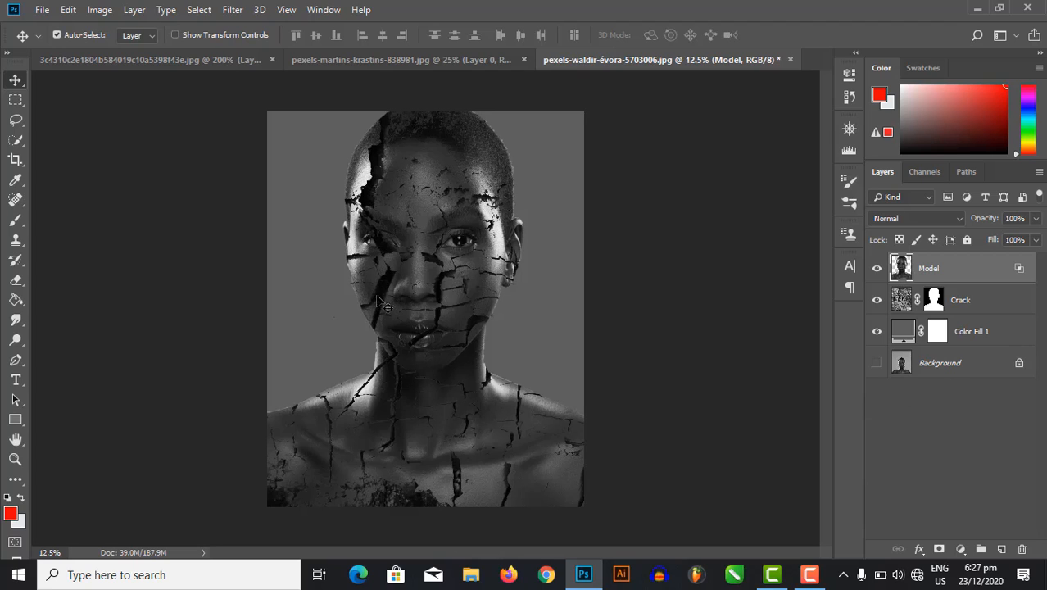
Step: Add a Hue/Saturation adjustment clipped to the Crack layer, with Colorize on, hue 119 and saturation 52
left_click(960, 548)
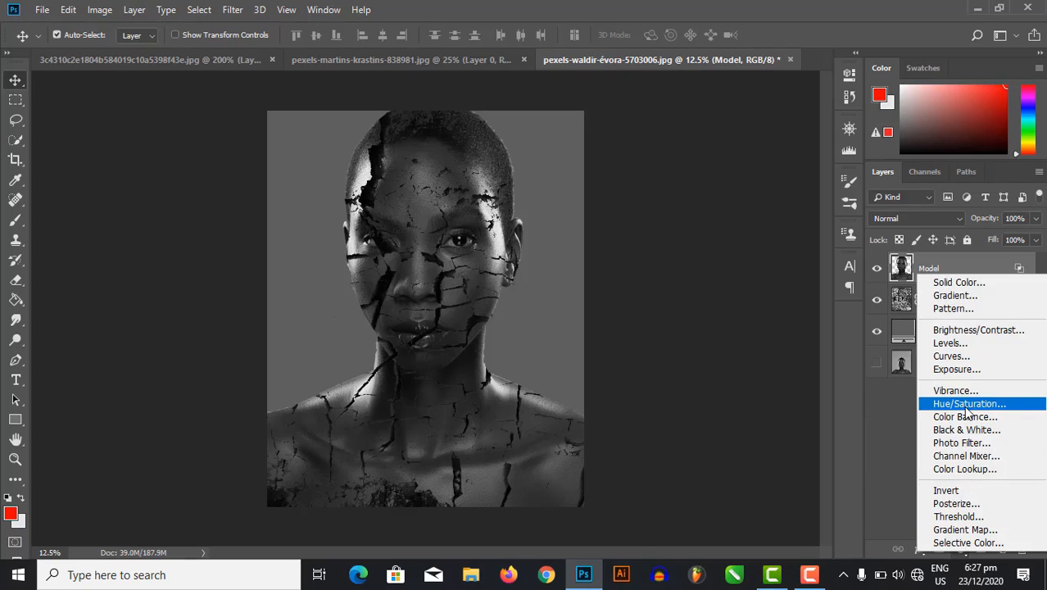
left_click(958, 300)
left_click(958, 300)
left_click(960, 549)
left_click(970, 398)
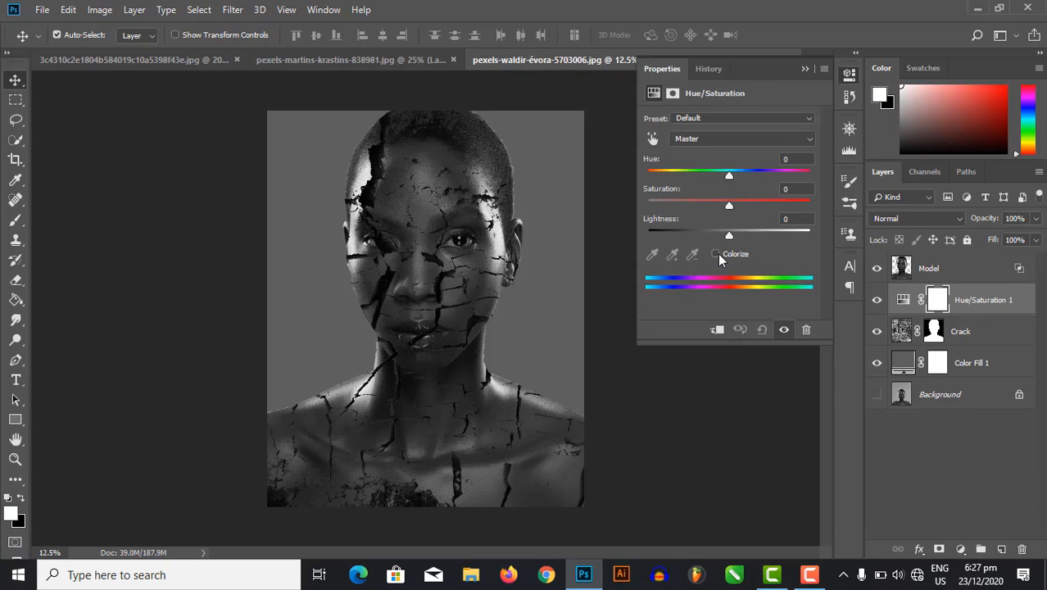
left_click(718, 254)
left_click(717, 329)
left_click_drag(688, 205, 699, 175)
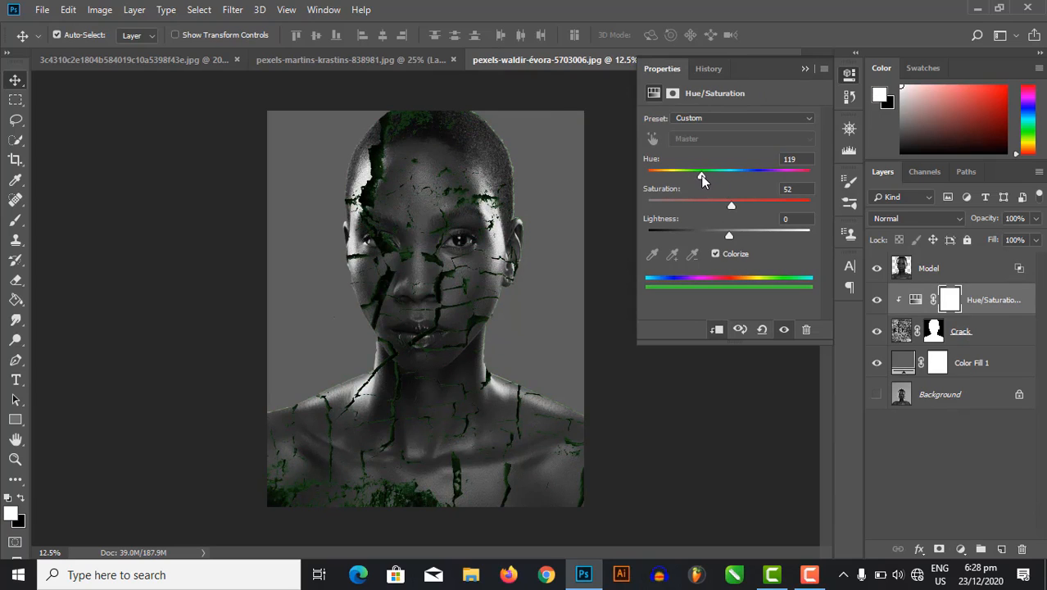
left_click(805, 69)
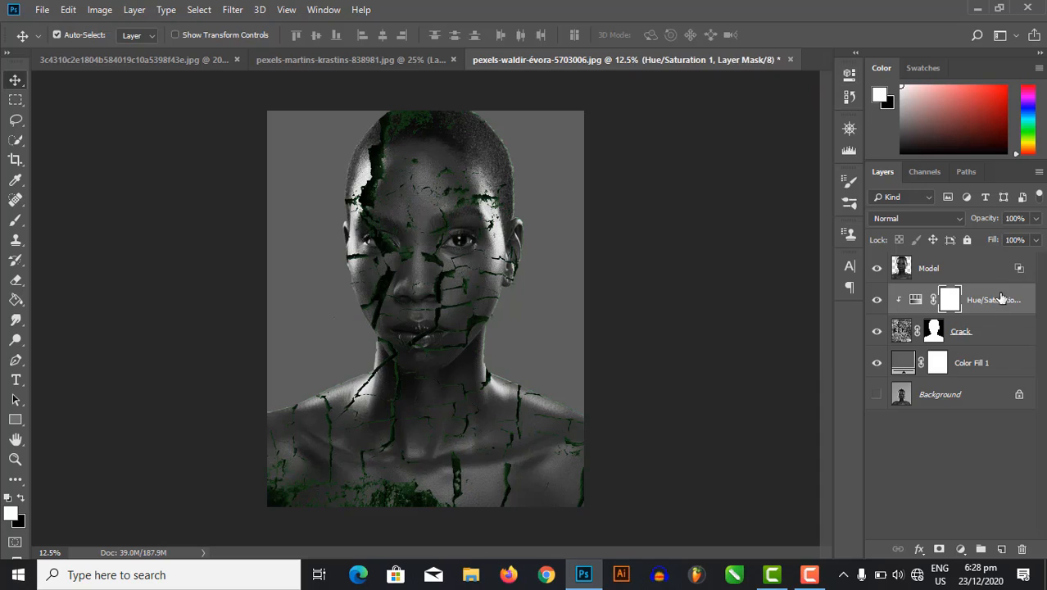
Step: Split the Blend If Underlying Layer black point of the green Hue/Saturation layer to 0 / 77
double_click(1022, 300)
key("Return")
double_click(1030, 303)
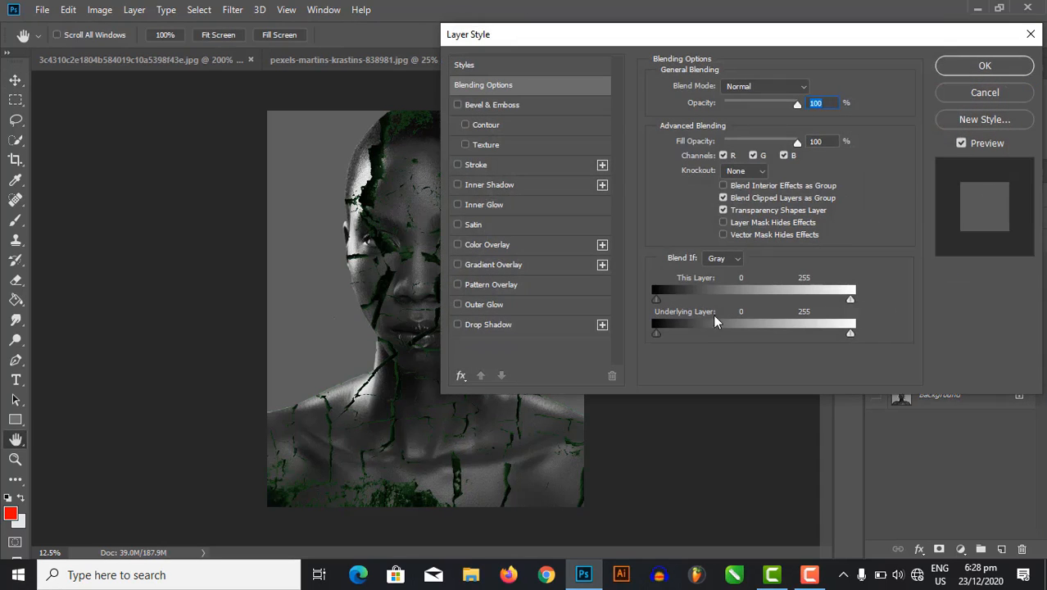
left_click_drag(779, 330, 856, 328)
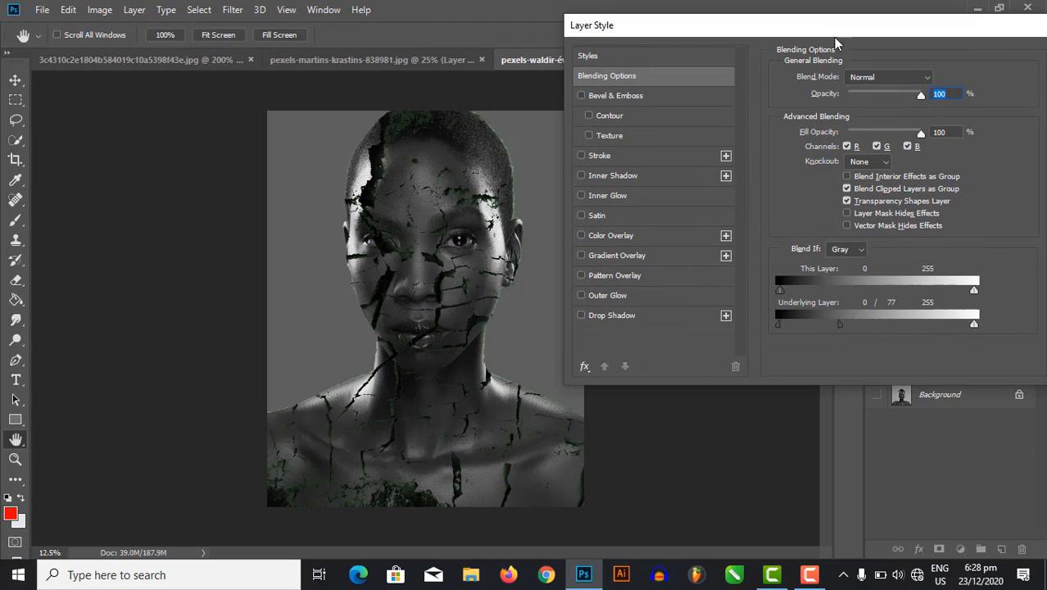
left_click_drag(798, 31, 590, 33)
left_click(901, 76)
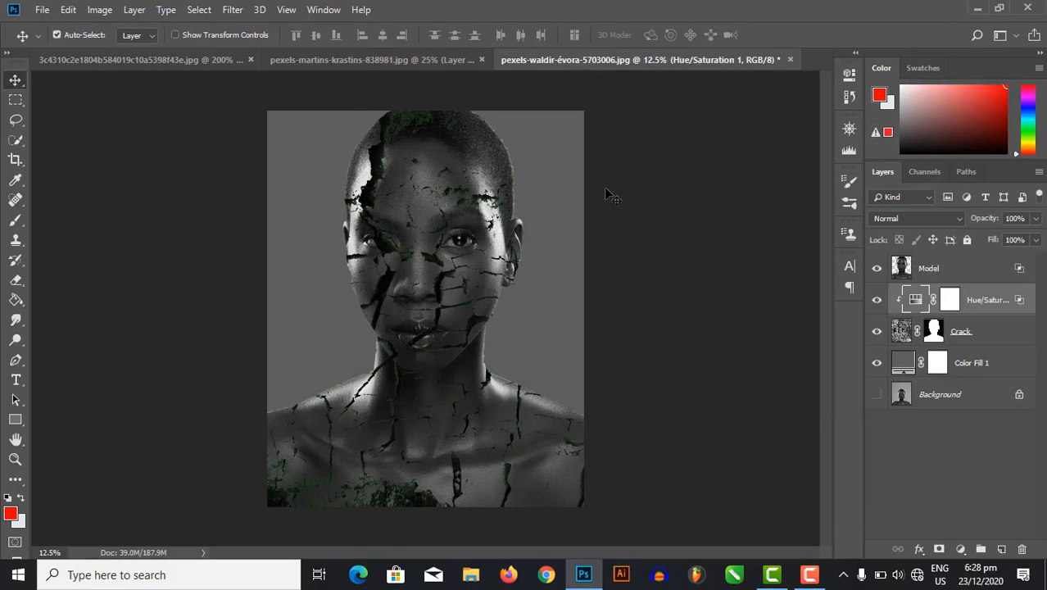
left_click(942, 278)
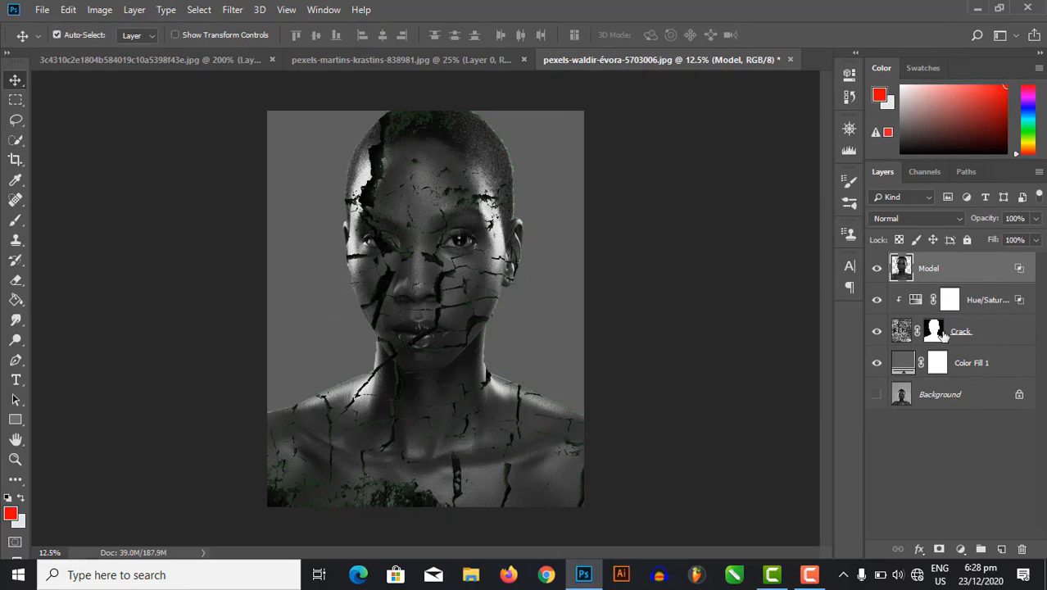
left_click(809, 574)
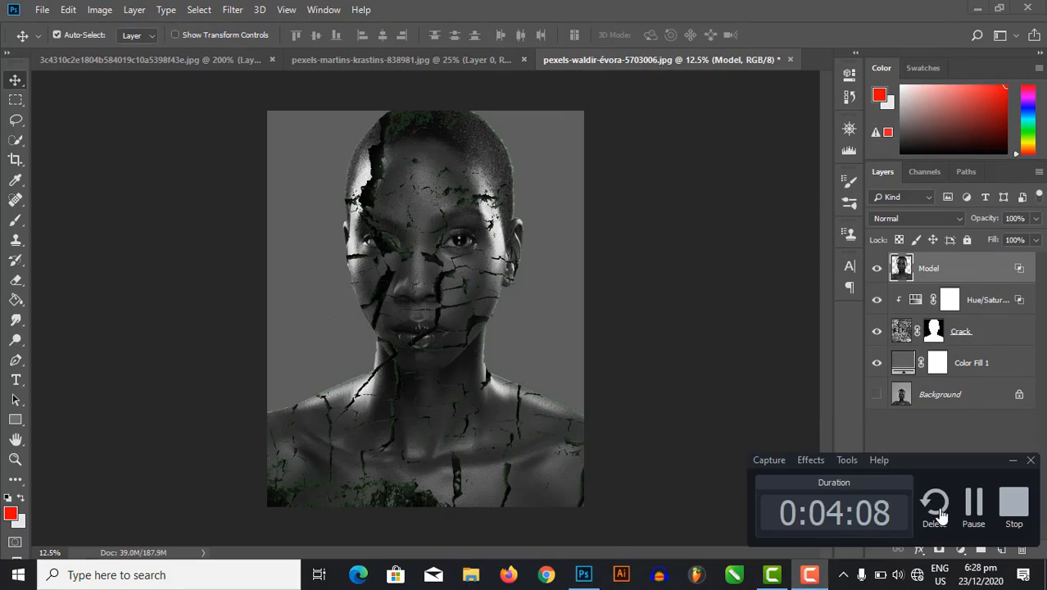
left_click(974, 508)
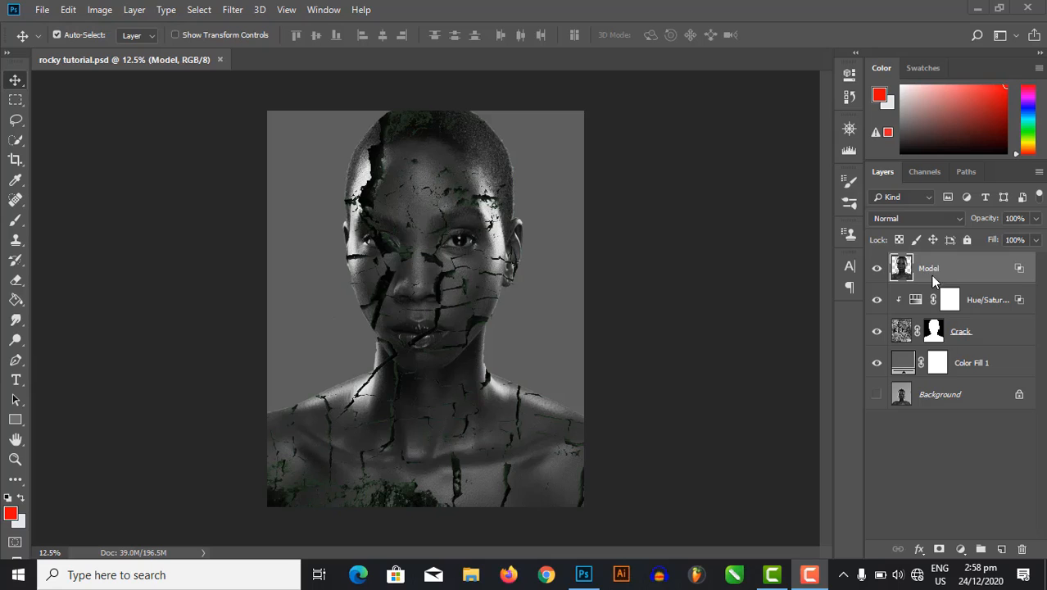
Step: Add a Hue/Saturation adjustment clipped to the Model layer, with Colorize on, hue 53 and saturation 51
left_click(960, 549)
left_click(969, 395)
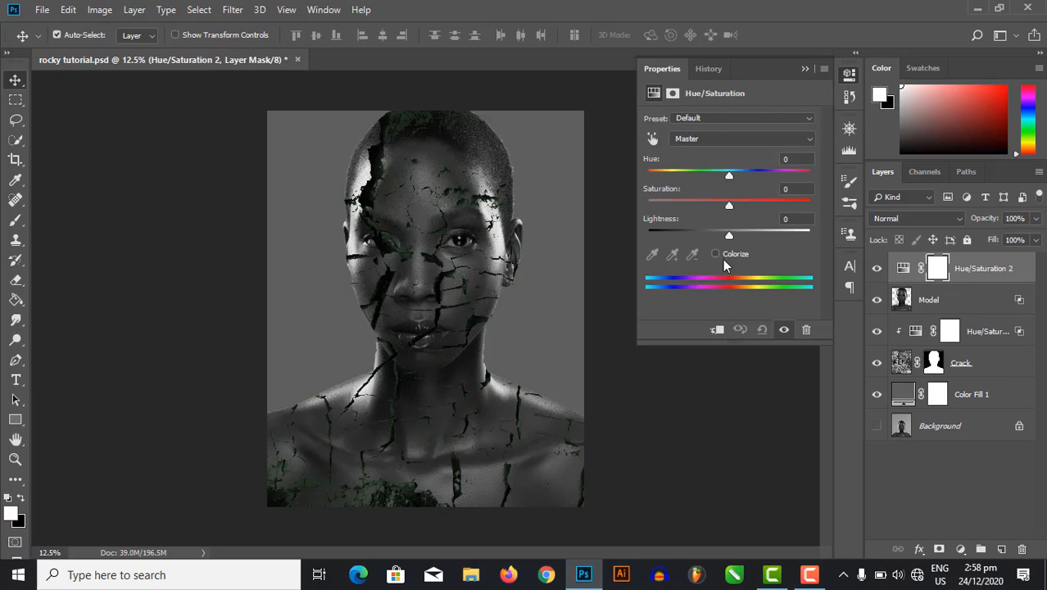
left_click(722, 253)
left_click(717, 329)
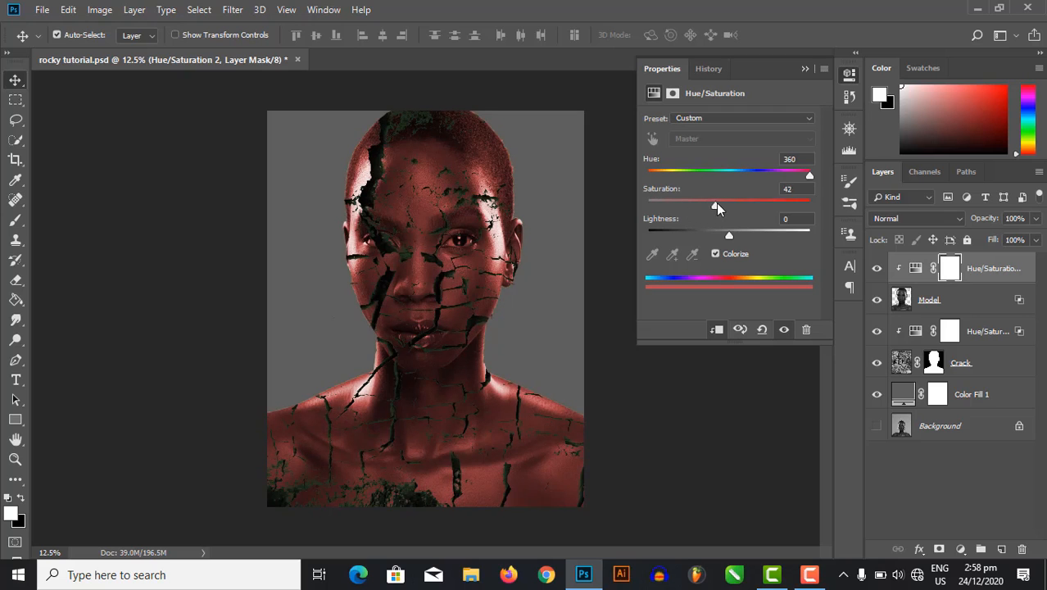
left_click_drag(807, 175, 678, 177)
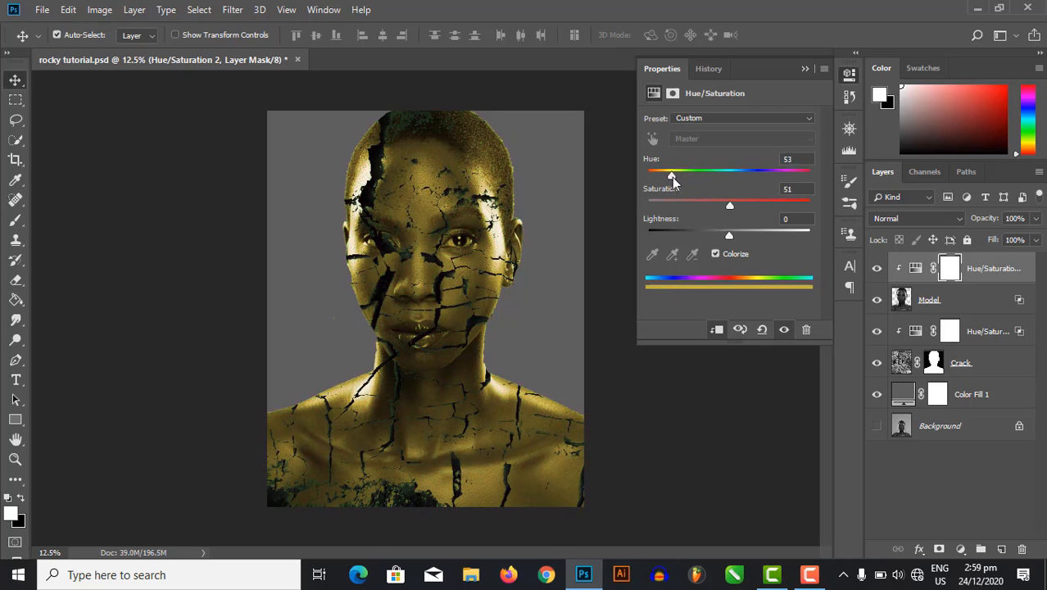
left_click(804, 69)
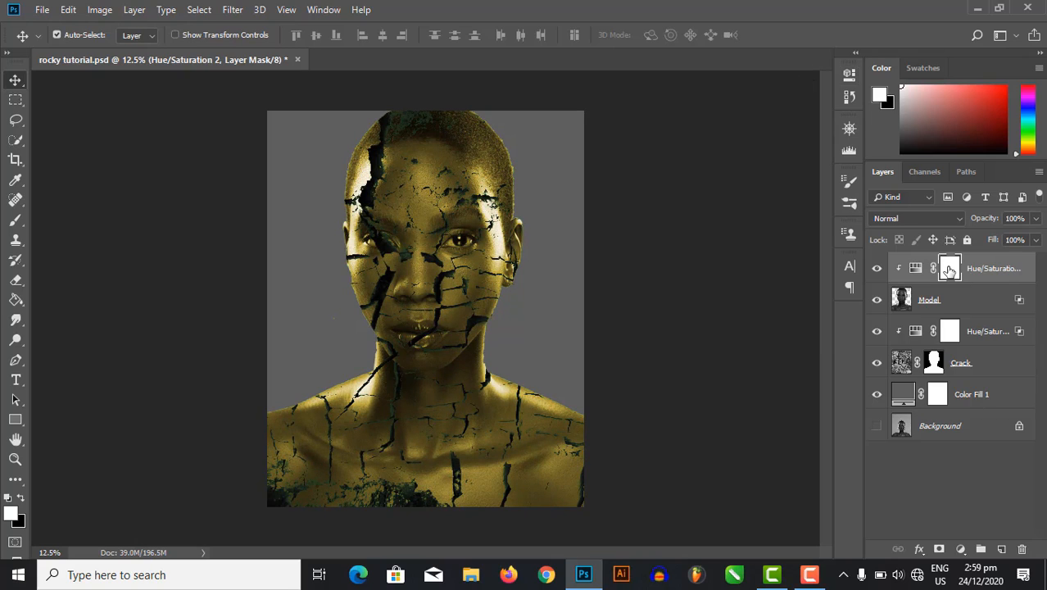
Step: Invert the mask of the gold Hue/Saturation layer to black to hide its colour on the model
key("ctrl+i")
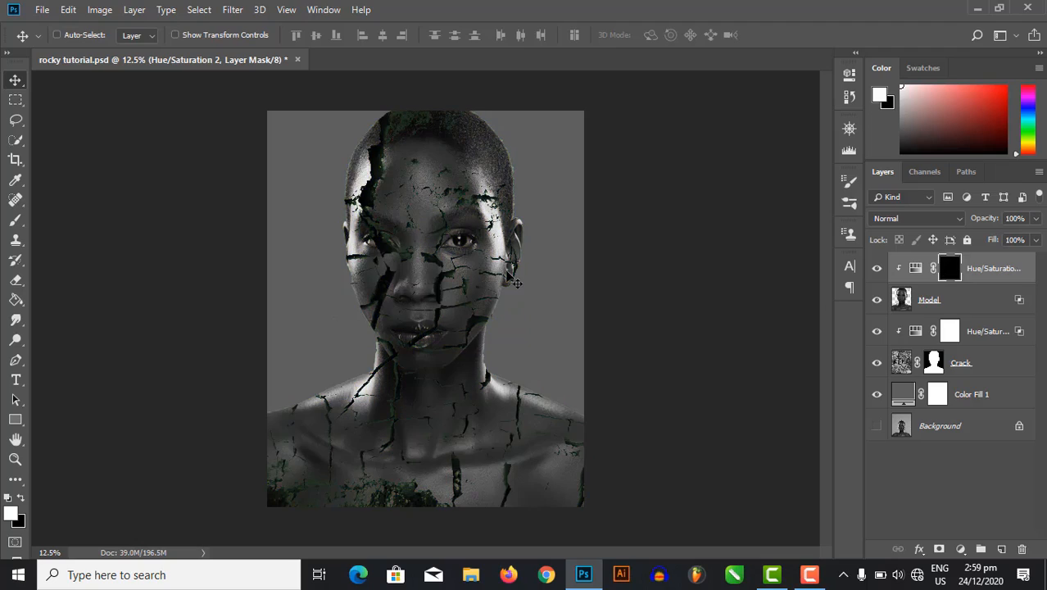
key("ctrl+plus")
key("ctrl+plus")
key("ctrl+plus")
key("ctrl+plus")
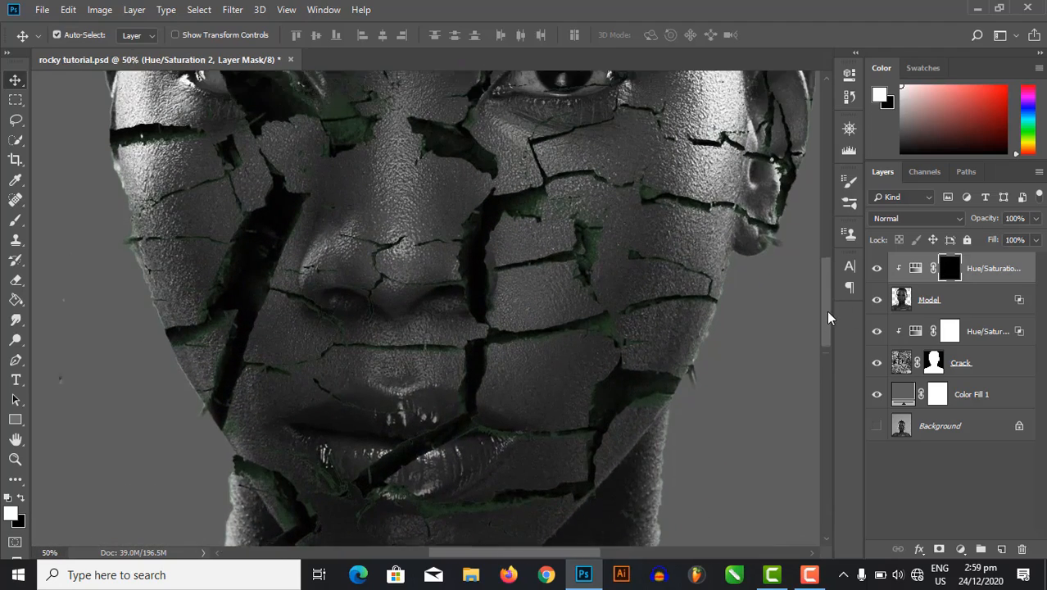
Step: Reveal the gold colour on both eyes by painting white on the gold Hue/Saturation mask with a soft brush of about 70–80 px
left_click_drag(825, 310, 825, 266)
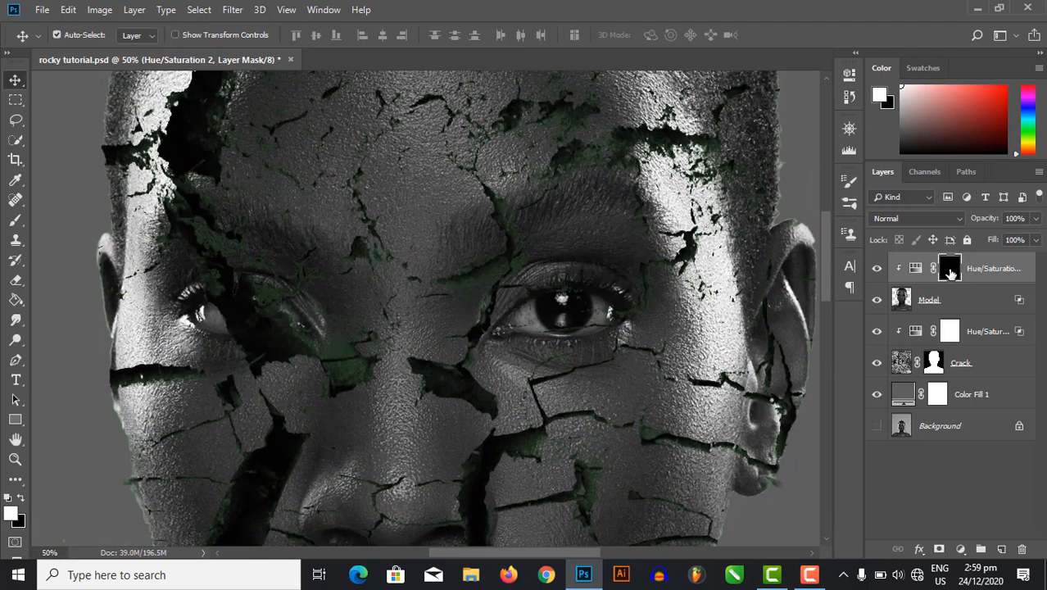
left_click(15, 220)
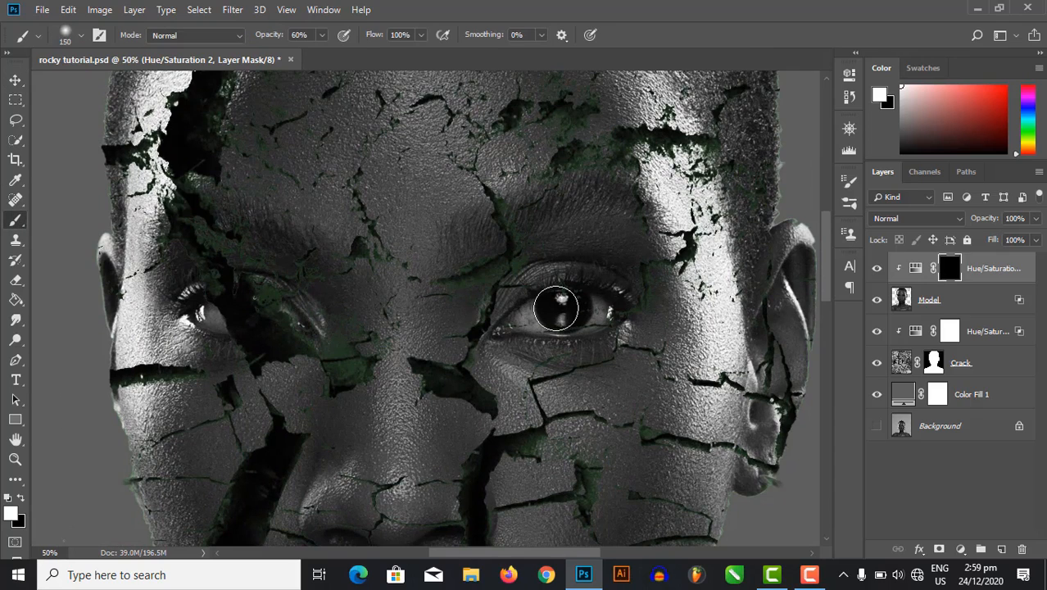
left_click(65, 34)
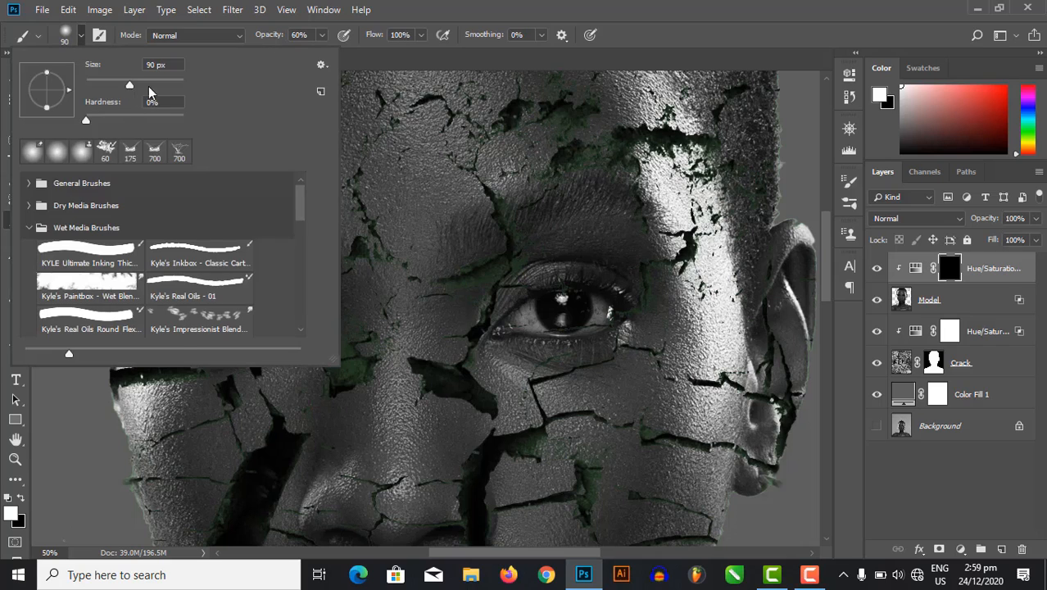
left_click(510, 7)
right_click(572, 333)
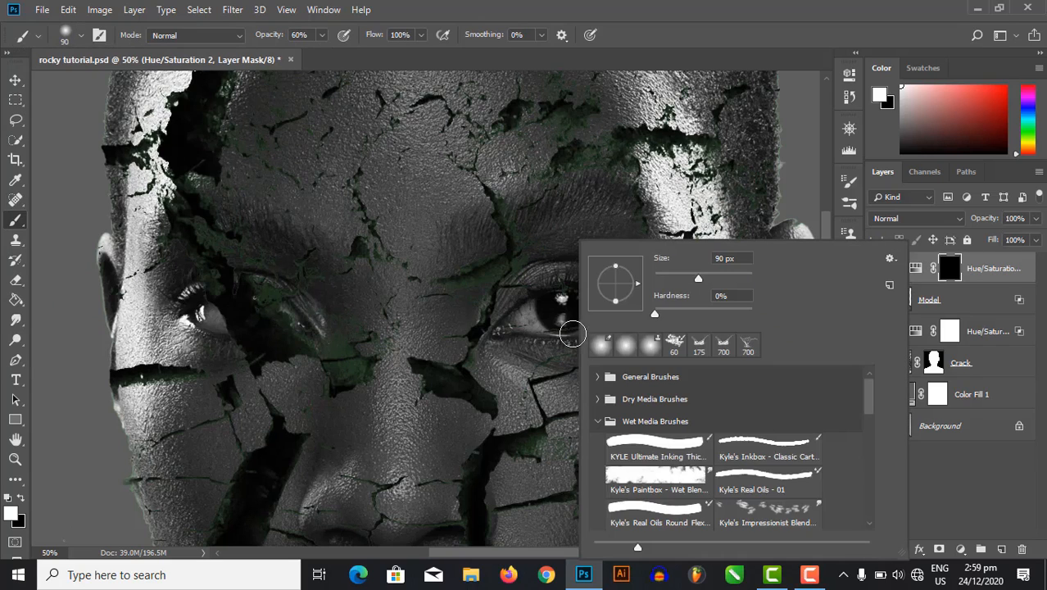
left_click(662, 6)
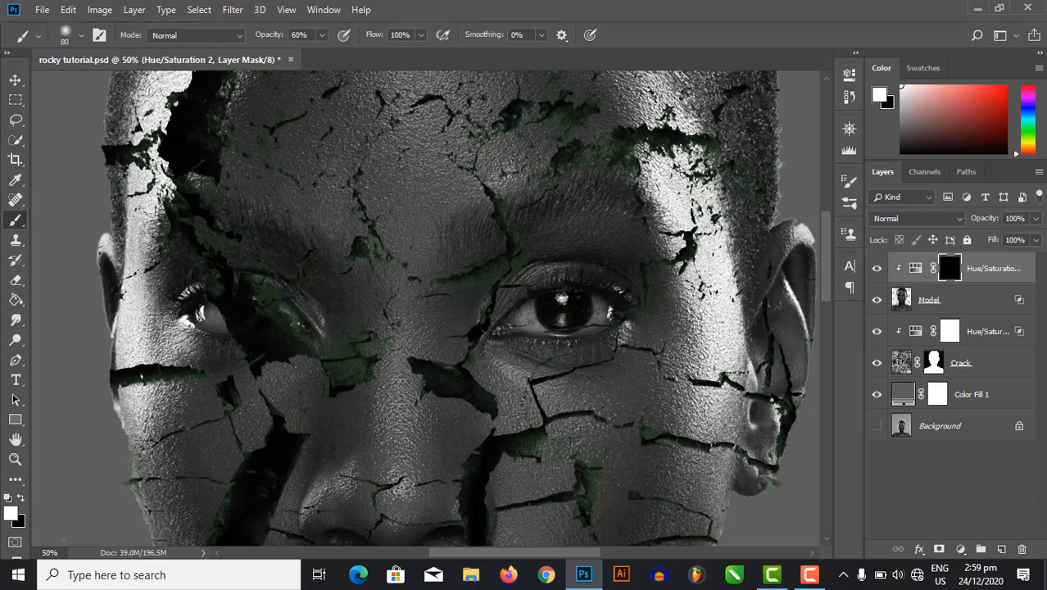
mouse_move(584, 320)
left_mouse_down()
mouse_move(508, 324)
mouse_move(552, 300)
mouse_move(605, 314)
mouse_move(507, 334)
mouse_move(548, 308)
mouse_move(578, 307)
left_mouse_up()
key("bracketleft")
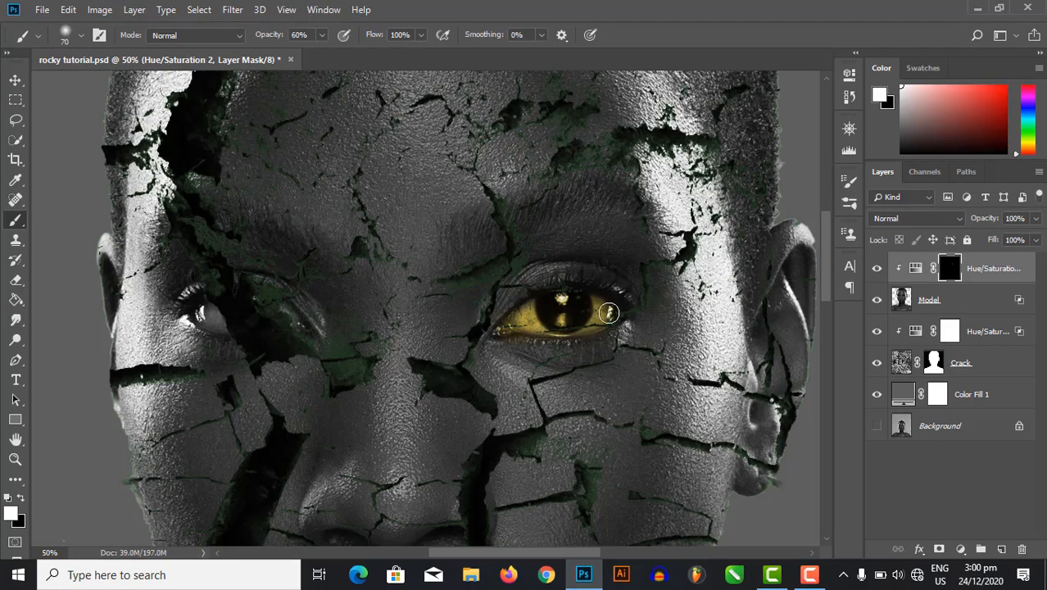
mouse_move(207, 309)
left_mouse_down()
mouse_move(289, 312)
mouse_move(270, 303)
mouse_move(283, 316)
mouse_move(219, 320)
left_mouse_up()
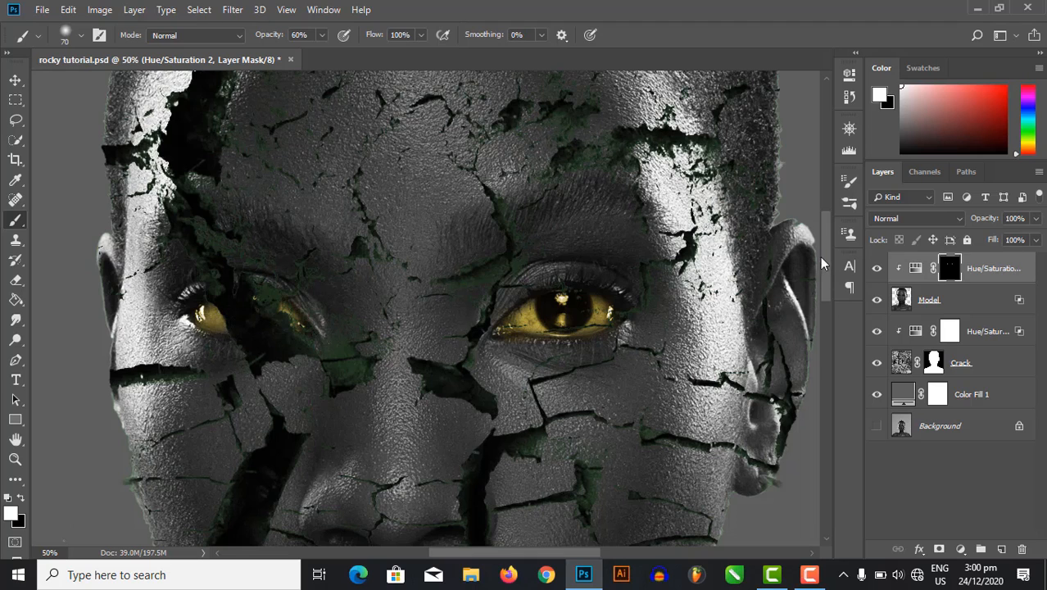
Step: Paint the lips gold on the same mask with a soft brush of about 50 px and mask out spill around their outline
scroll(818, 257, "down", 5)
mouse_move(494, 284)
left_mouse_down()
mouse_move(424, 329)
mouse_move(374, 325)
mouse_move(396, 331)
mouse_move(377, 327)
mouse_move(477, 282)
mouse_move(484, 293)
mouse_move(408, 333)
mouse_move(390, 297)
mouse_move(340, 295)
mouse_move(352, 304)
mouse_move(375, 299)
mouse_move(361, 311)
mouse_move(306, 285)
mouse_move(323, 294)
mouse_move(308, 266)
mouse_move(348, 246)
mouse_move(297, 271)
mouse_move(333, 274)
mouse_move(376, 243)
mouse_move(397, 251)
mouse_move(386, 256)
mouse_move(429, 243)
mouse_move(521, 267)
mouse_move(494, 241)
left_mouse_up()
key("bracketleft")
key("bracketleft")
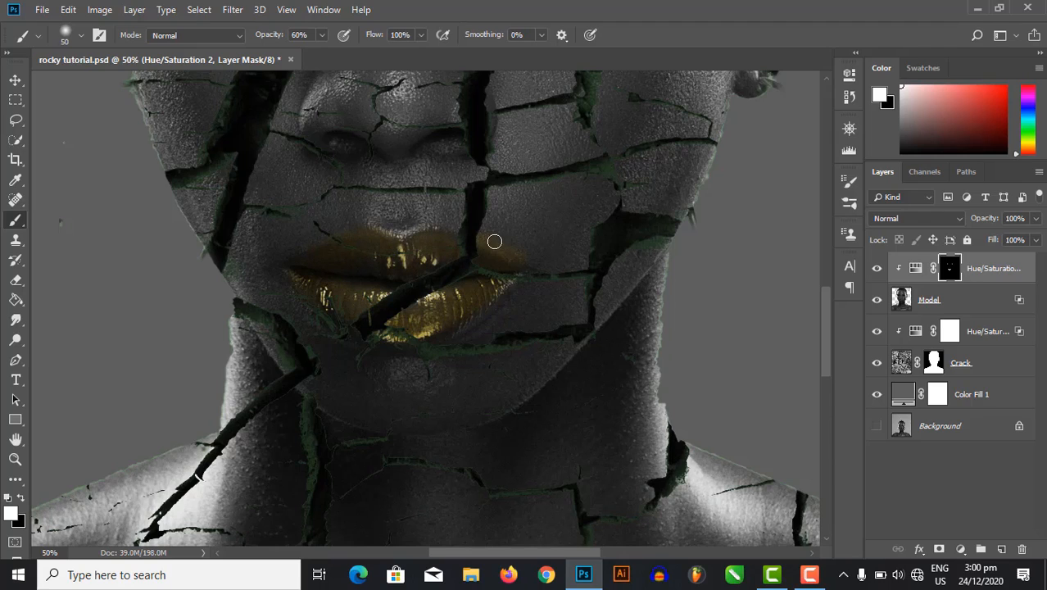
key("x")
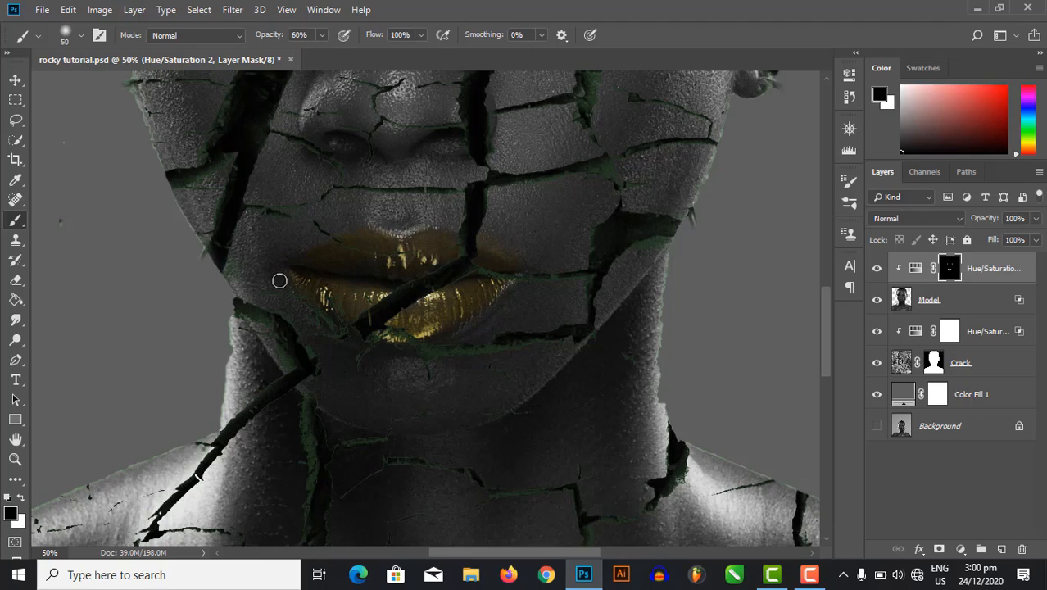
Step: Check the gold eyes and lips at several magnifications across the portrait
left_click(15, 80)
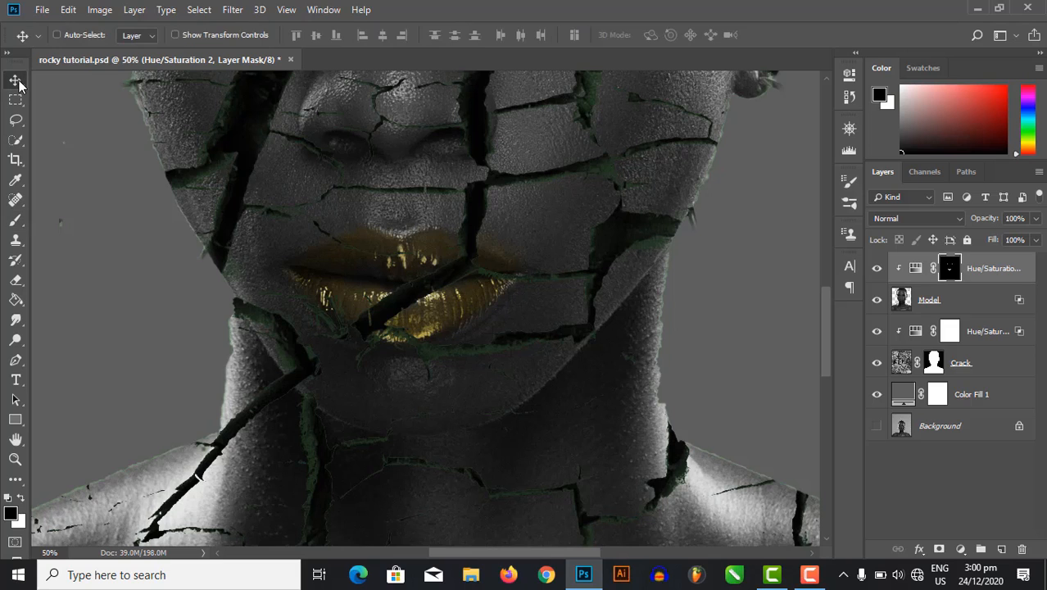
key("ctrl+minus")
key("ctrl+minus")
key("ctrl+minus")
key("ctrl+minus")
key("ctrl+plus")
key("ctrl+plus")
key("ctrl+plus")
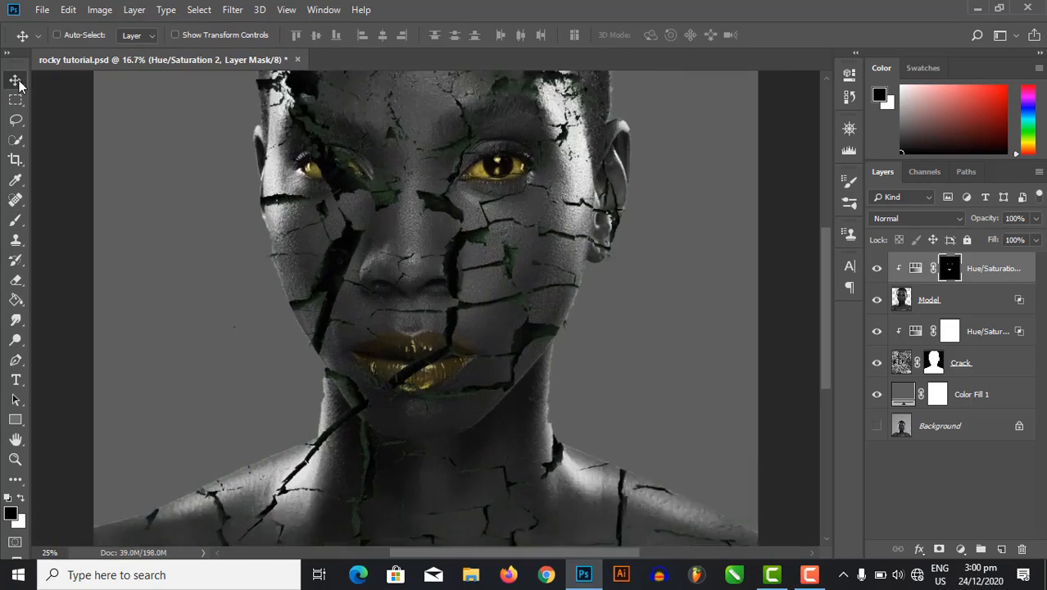
Step: Set the brush opacity to 100% and repaint the lips in white on the mask to strengthen their gold
scroll(829, 333, "up", 2)
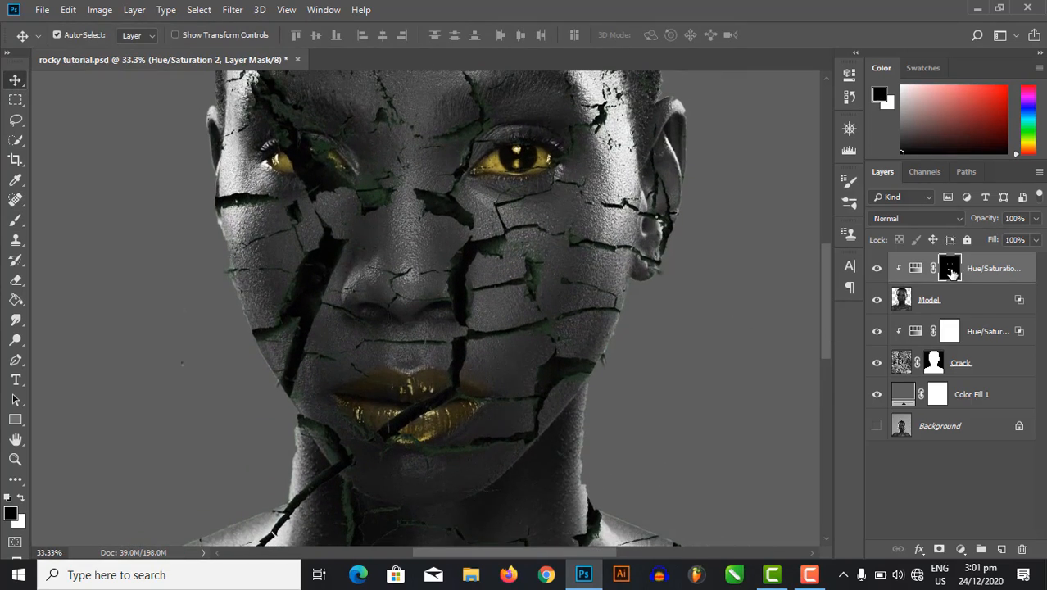
key("b")
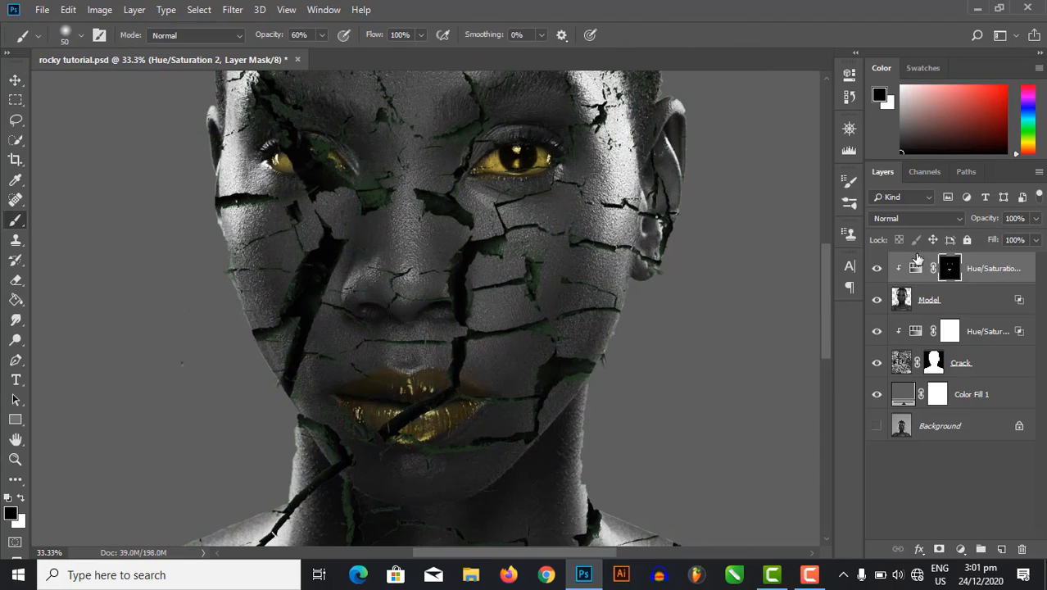
left_click_drag(268, 36, 348, 49)
key("x")
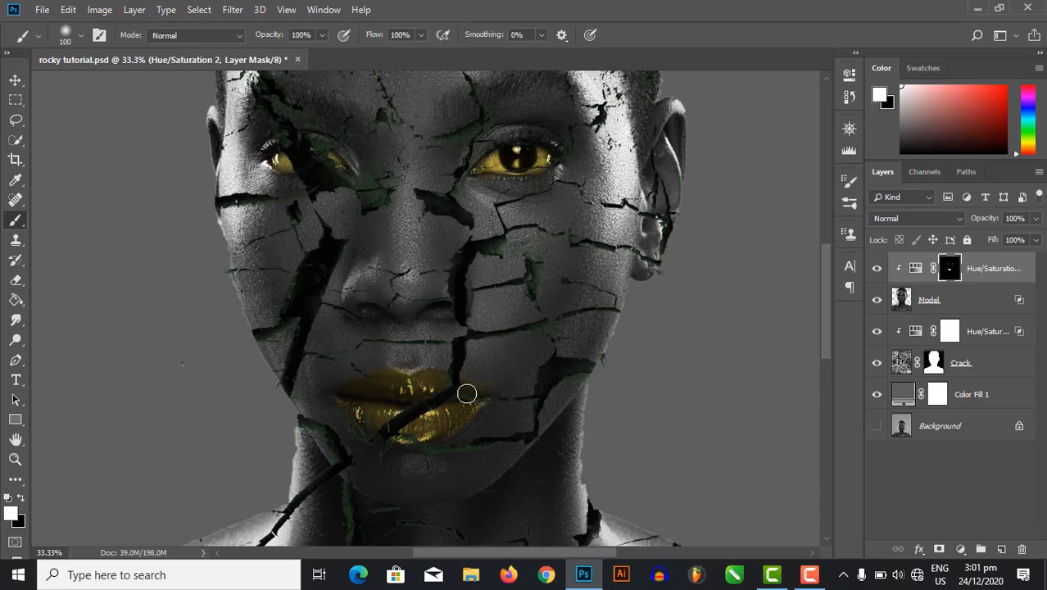
key("x")
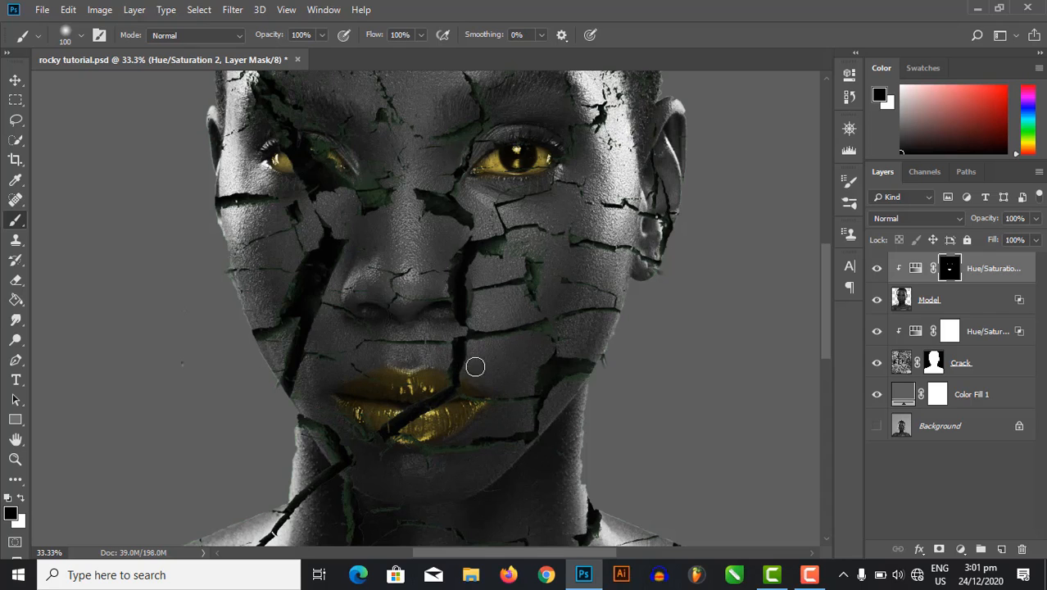
Step: Refine the gold lips on the mask, painting white inside them and black around their outline with a 90 px brush
scroll(456, 327, "up", 1)
key("x")
key("bracketright")
key("bracketright")
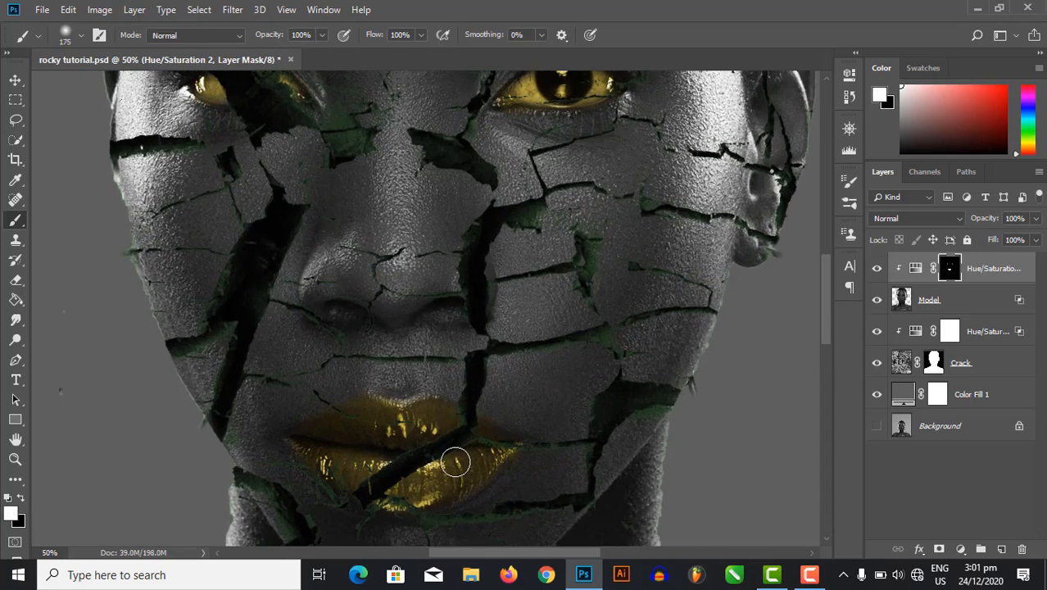
key("bracketleft")
key("x")
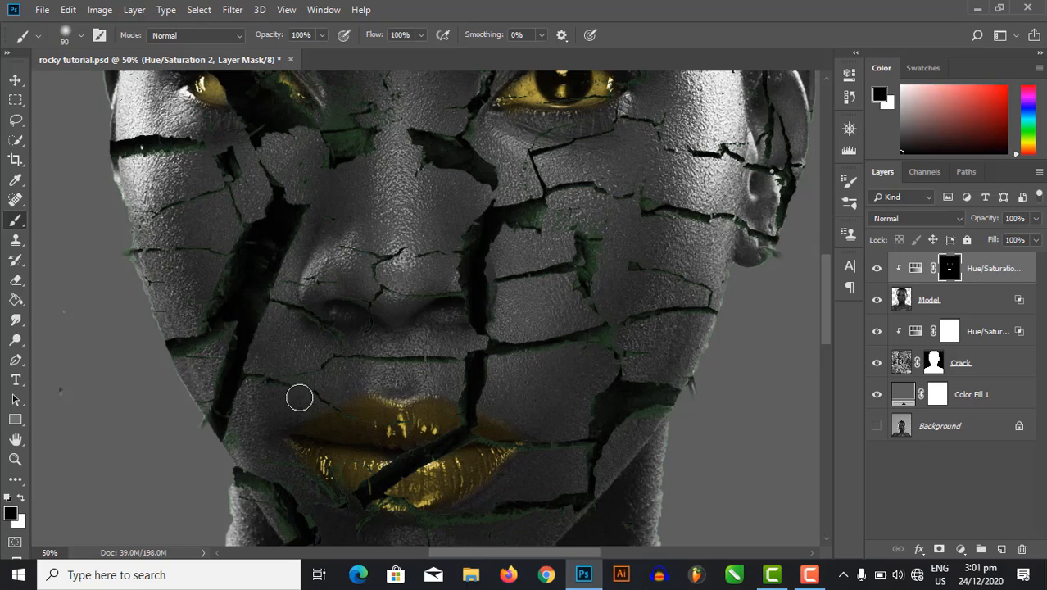
Step: Set the saturation of the gold Hue/Saturation layer to 81
key("ctrl+0")
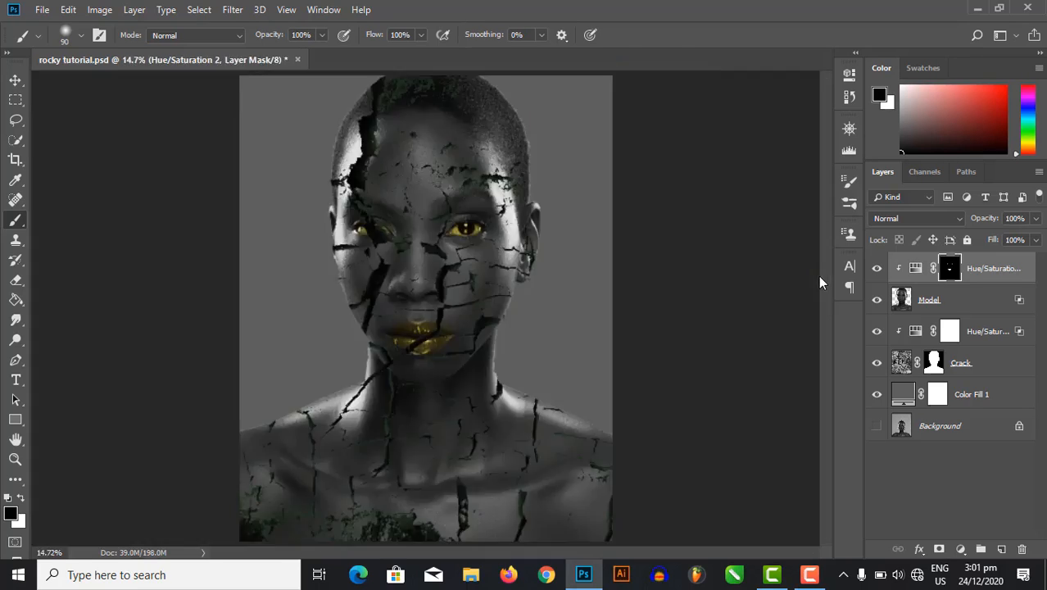
key("ctrl+minus")
key("ctrl+minus")
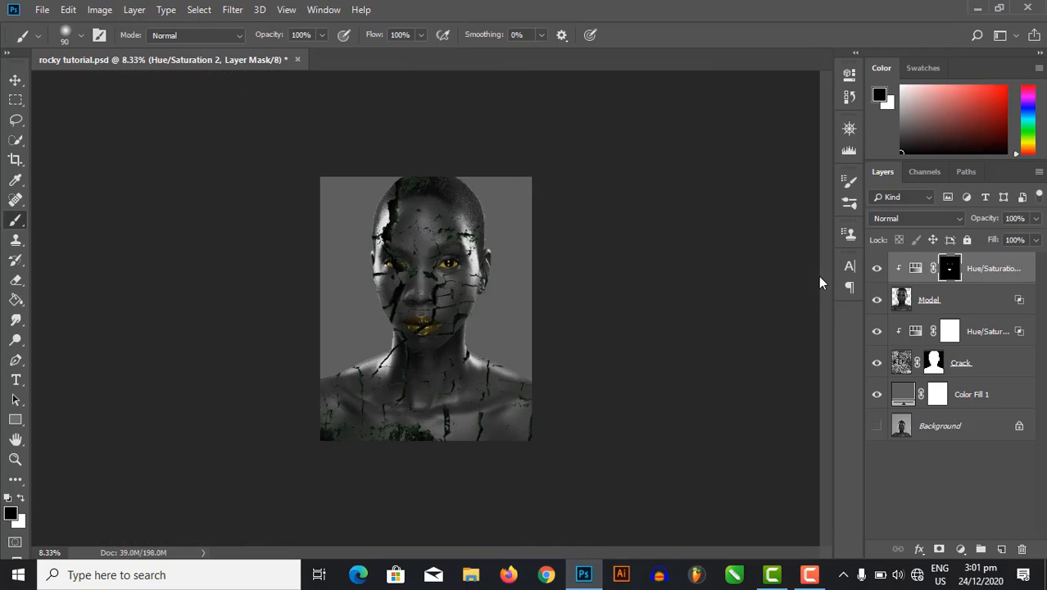
key("ctrl+plus")
key("ctrl+plus")
key("ctrl+plus")
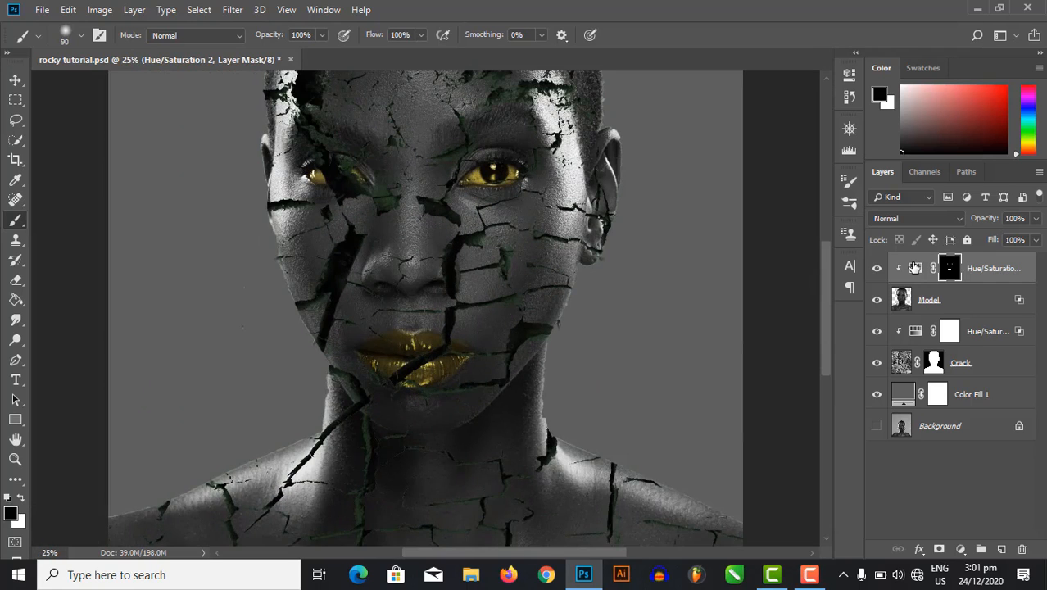
double_click(915, 268)
left_click_drag(729, 204, 778, 210)
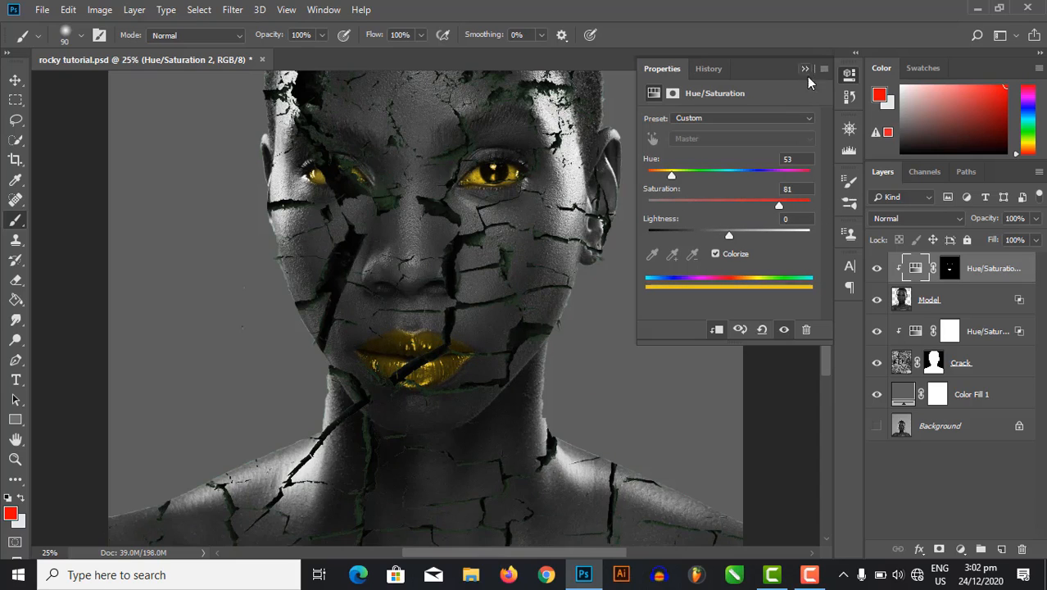
left_click(805, 70)
Step: Add a new empty layer above the gold Hue/Saturation layer and open the Tree render filter for it
key("ctrl+0")
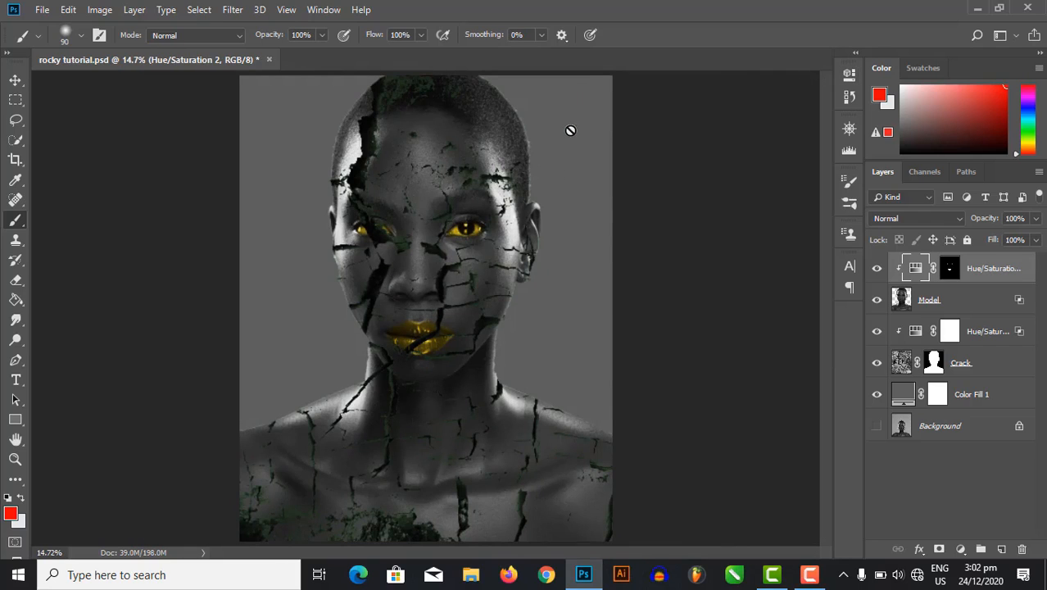
left_click(9, 80)
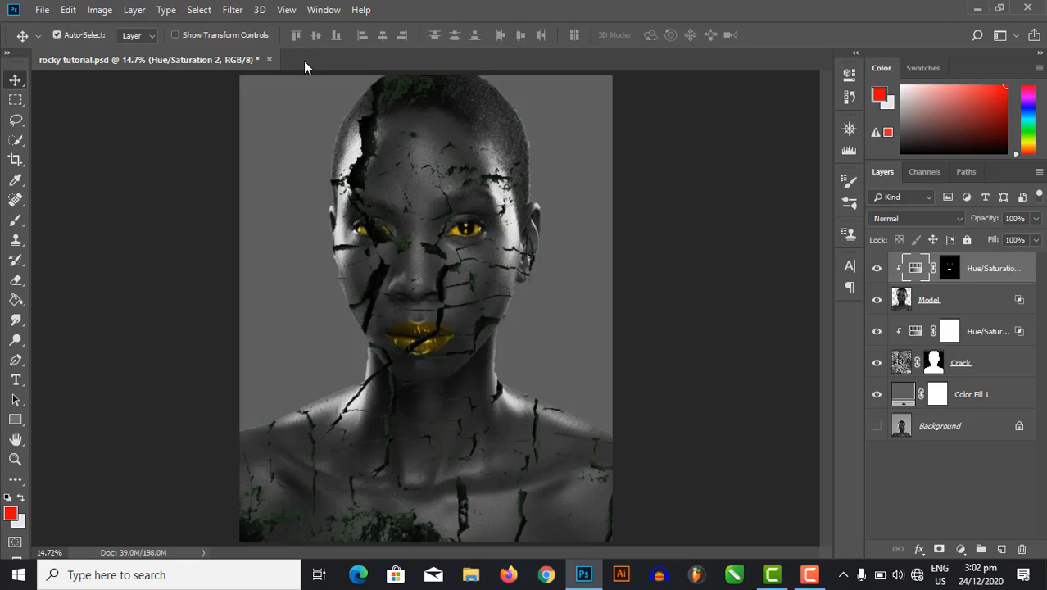
left_click(1000, 548)
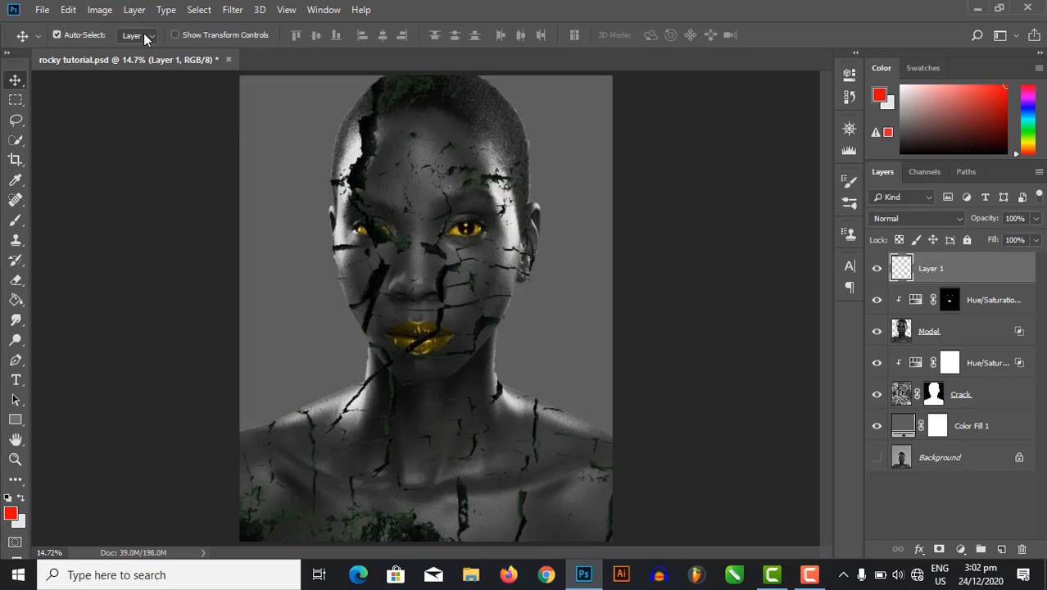
left_click(233, 10)
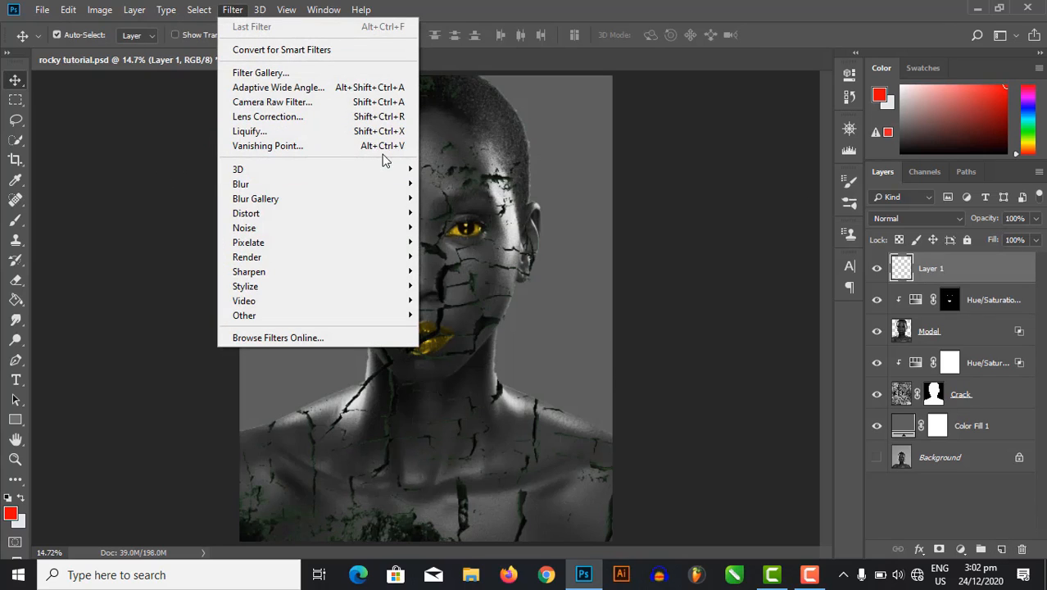
mouse_move(393, 258)
left_click(466, 286)
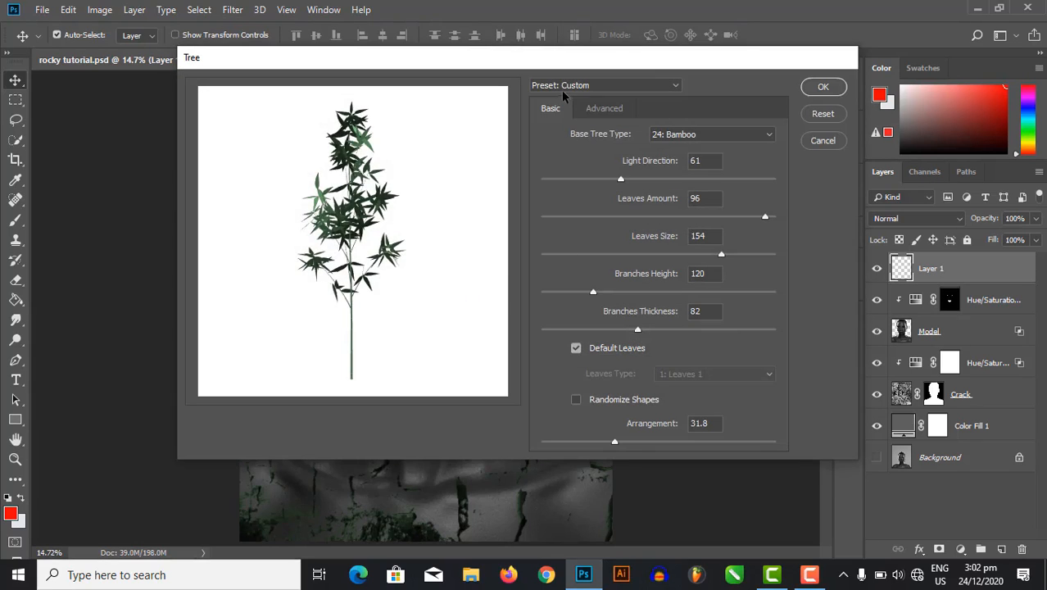
Step: Try the Pine Tree 2, Sakura Cherry Blossom, Acer Maximowiczianum and Foliage Plant base tree types in the preview
left_click(721, 137)
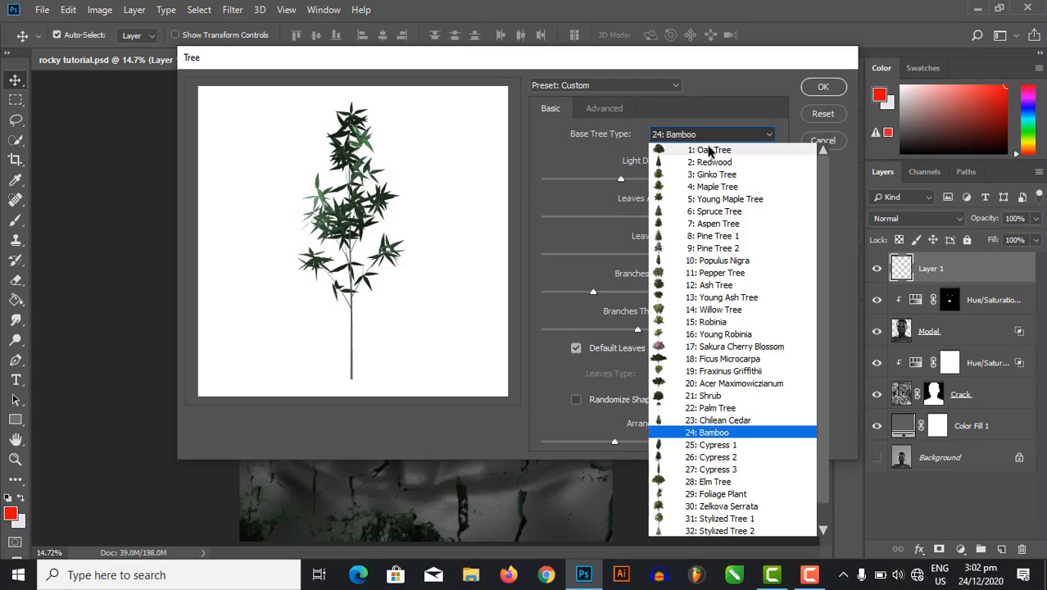
left_click(725, 244)
left_click(695, 138)
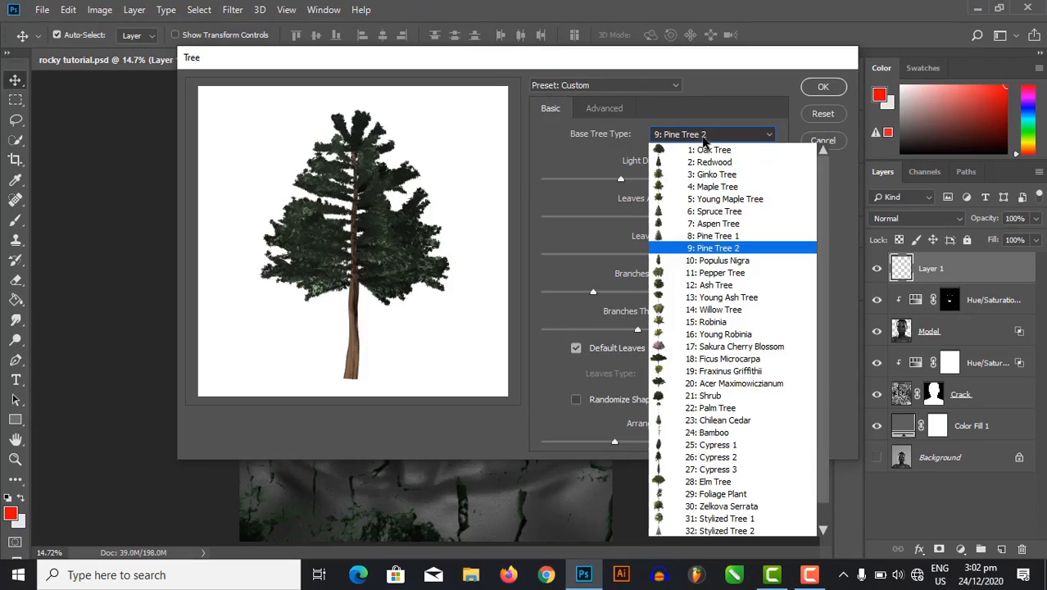
left_click(705, 350)
left_click(705, 134)
left_click(709, 383)
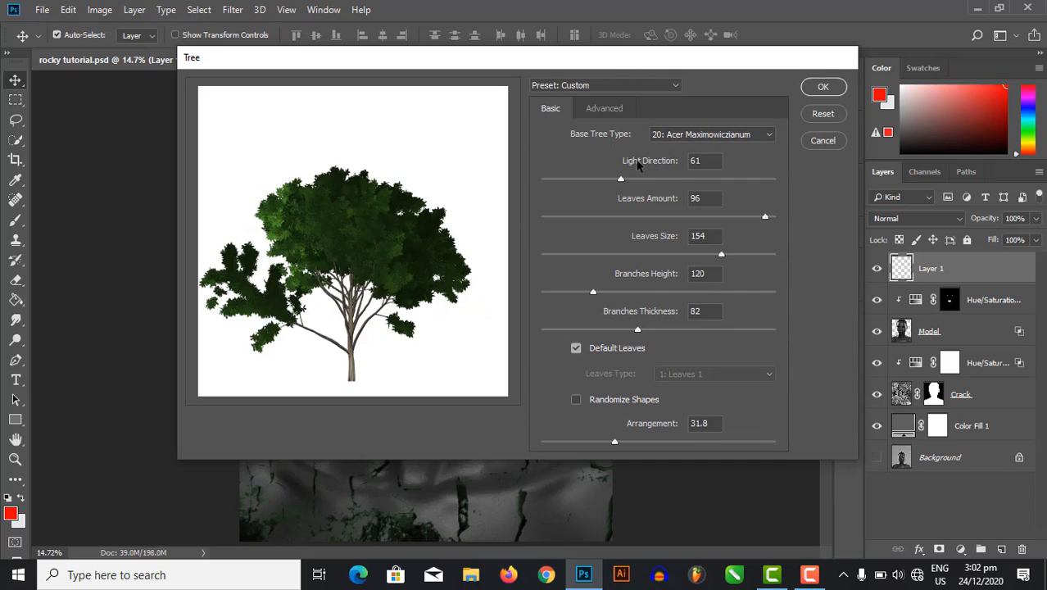
left_click(704, 134)
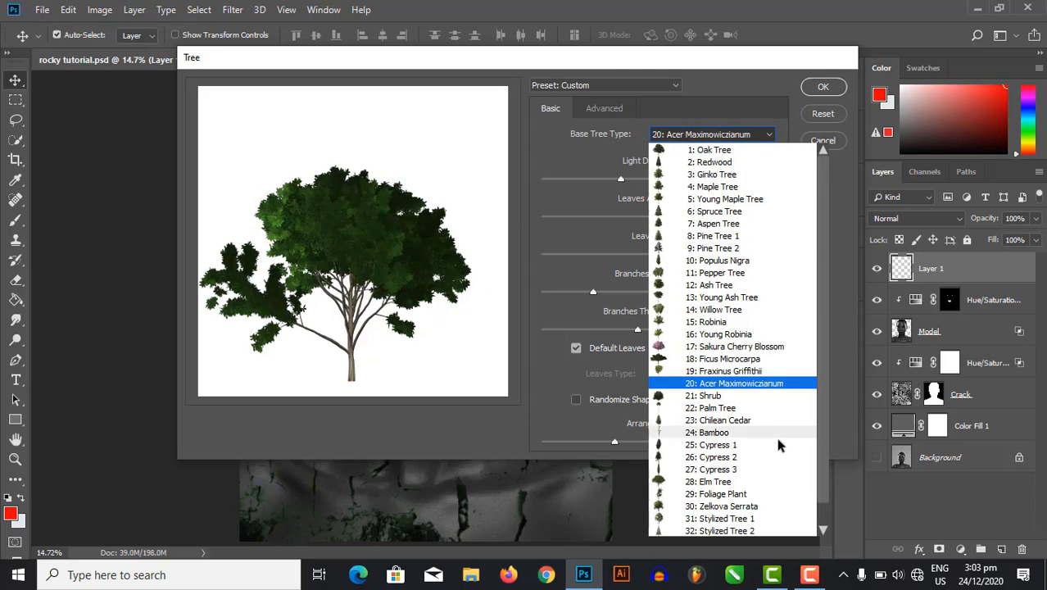
left_click(747, 495)
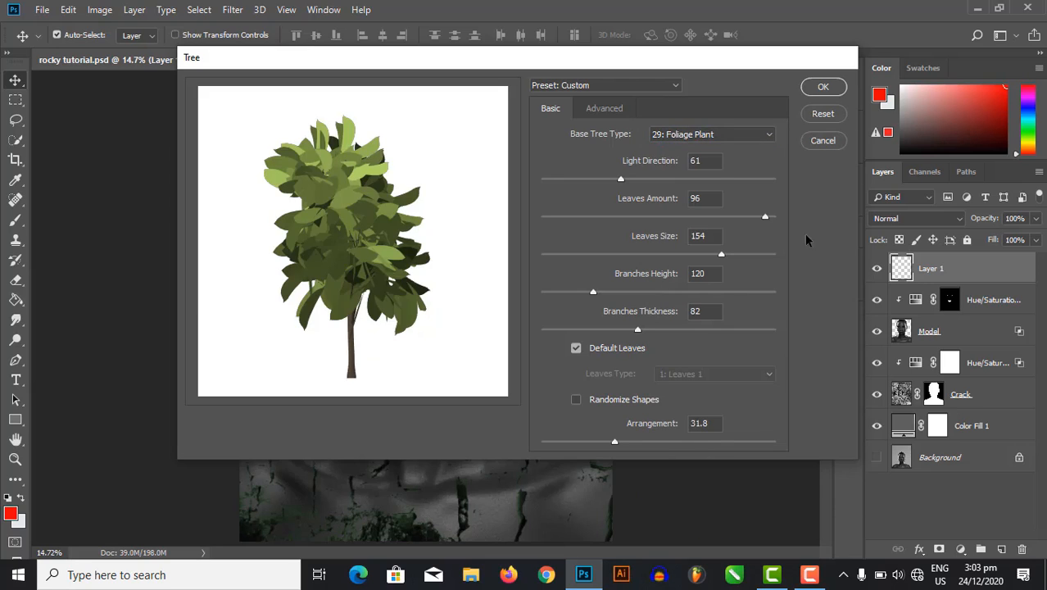
Step: Try the Stylized Tree 3 and Stylized Tree 4 base tree types in the preview
left_click(737, 134)
scroll(824, 357, "down", 1)
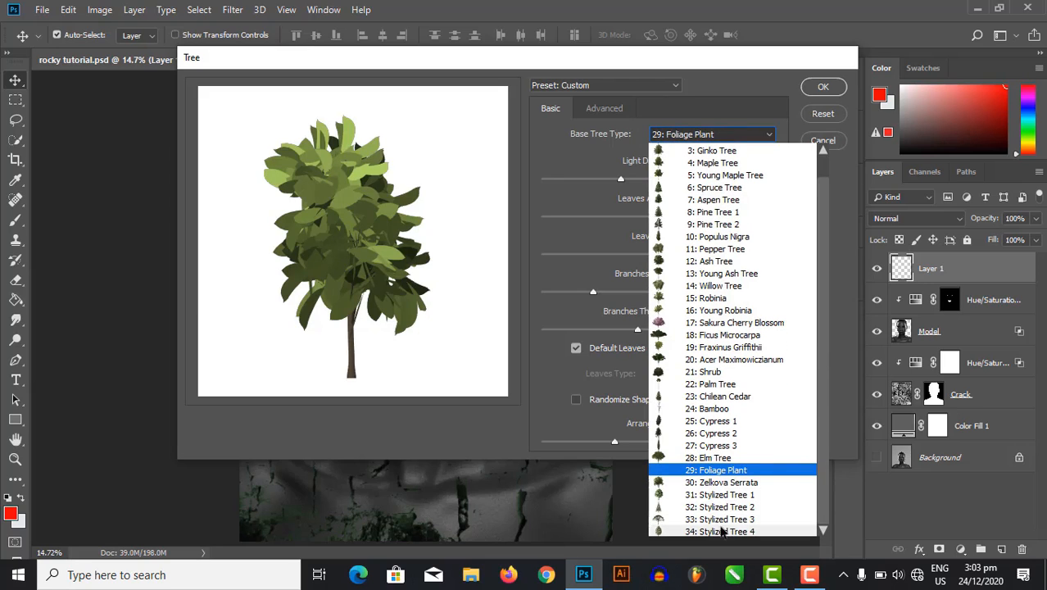
left_click(721, 519)
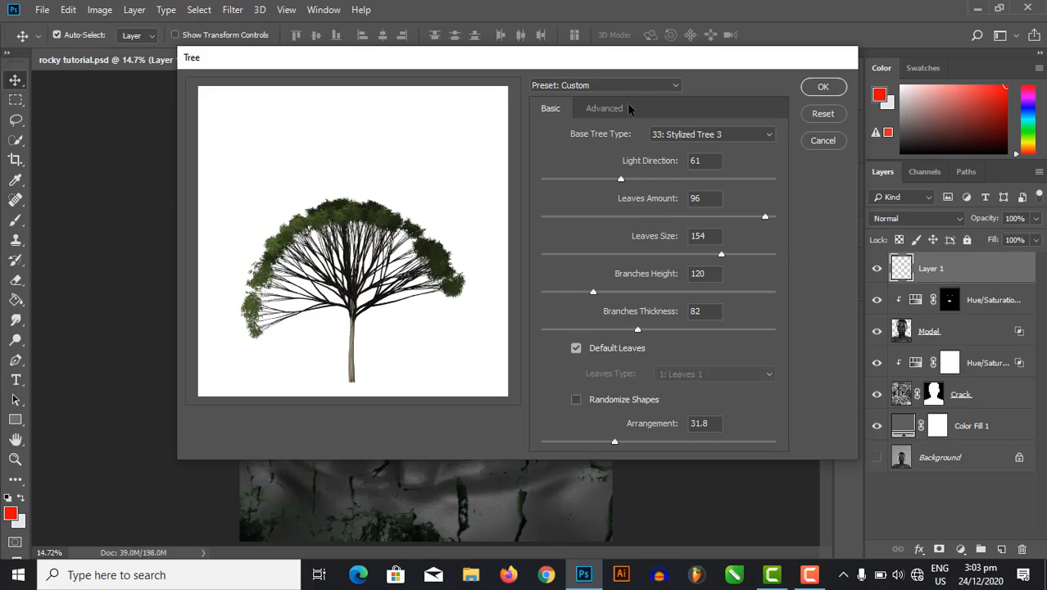
left_click(674, 135)
left_click(731, 535)
Step: Set the base tree type to 24: Bamboo
left_click(683, 138)
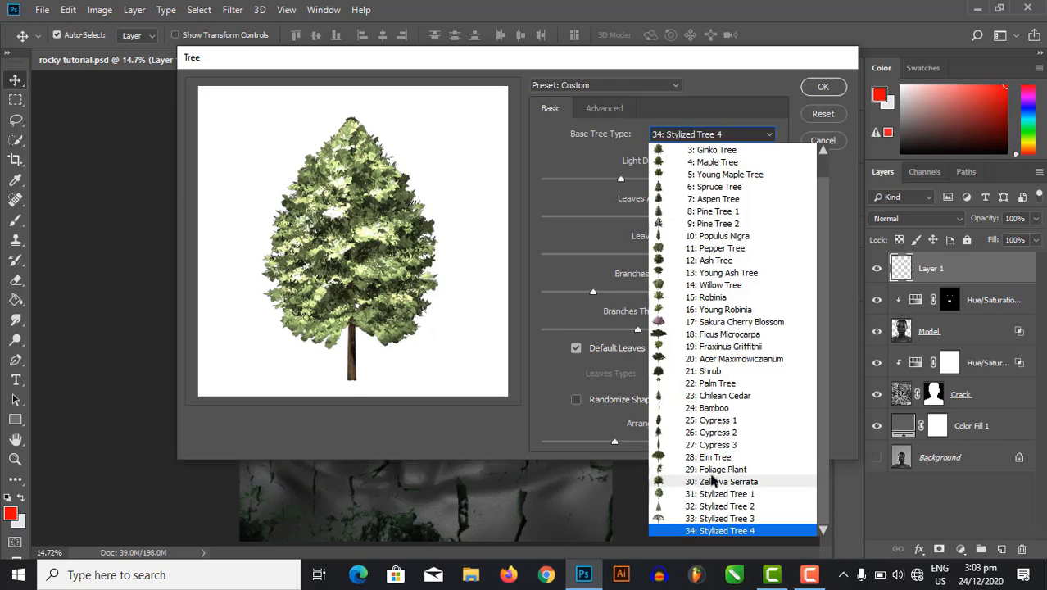
left_click(697, 412)
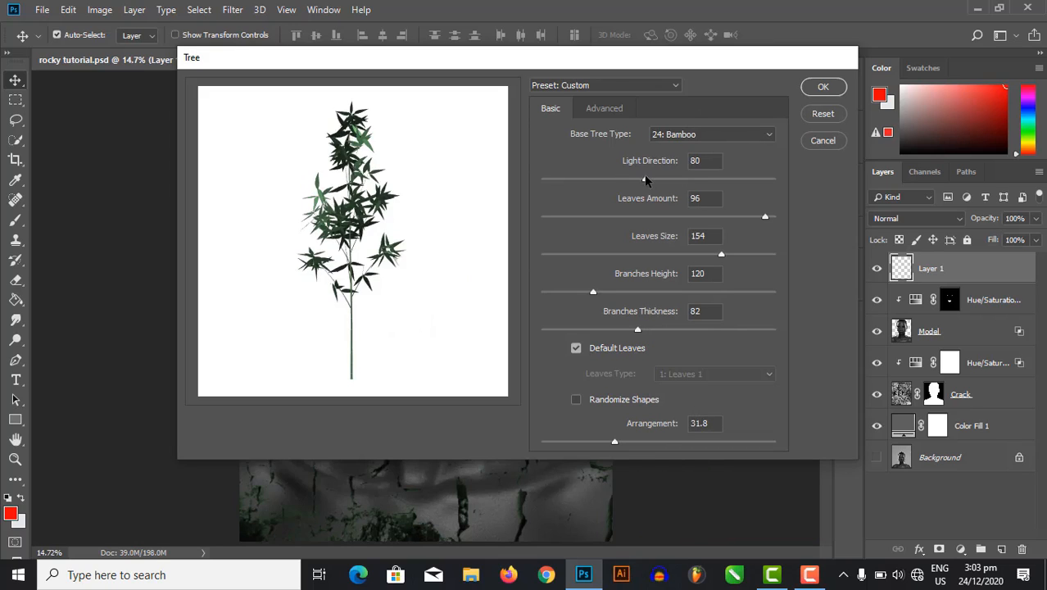
Step: Set the bamboo's leaves amount to 68, leaves size to 200 and branches height to 91
left_click_drag(747, 219, 700, 219)
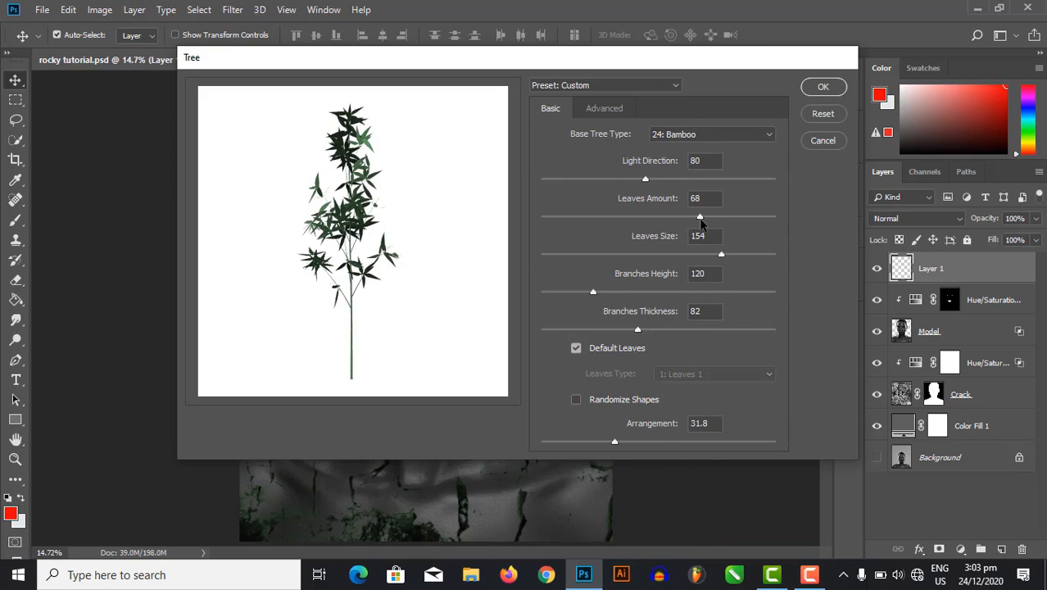
left_click_drag(719, 257, 774, 255)
left_click_drag(593, 291, 559, 297)
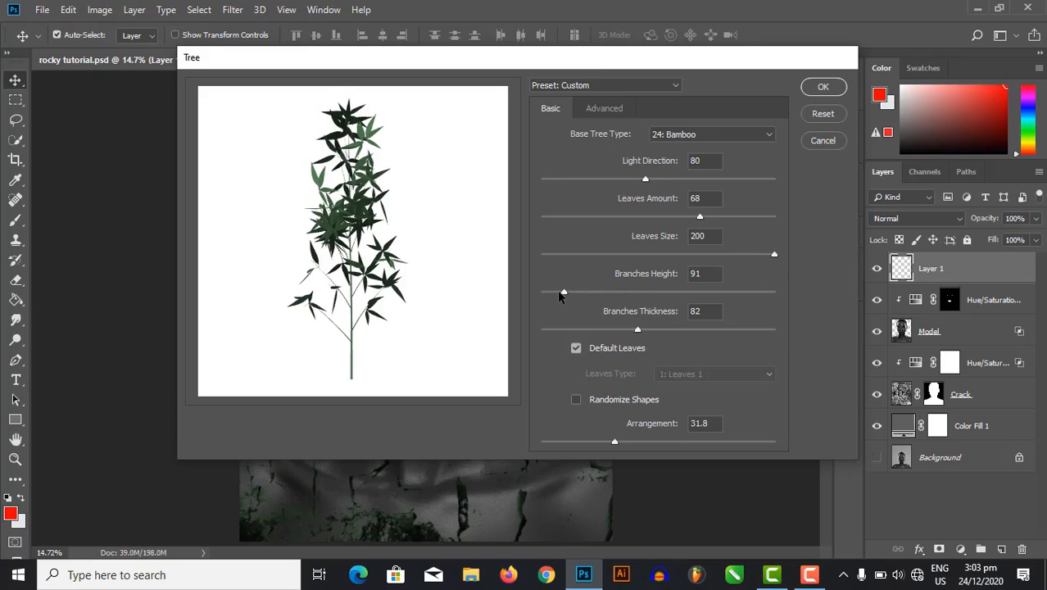
Step: Turn off the default leaves and try several other leaf types on the bamboo, including Leaves 4 and Leaves 3
left_click(592, 355)
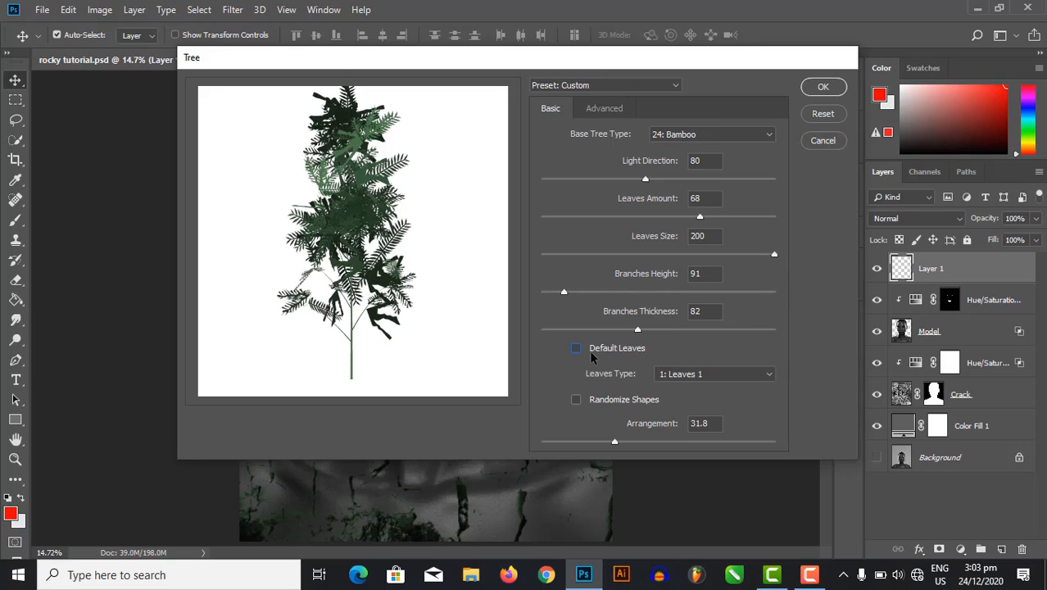
left_click(742, 373)
left_click(725, 407)
left_click(729, 374)
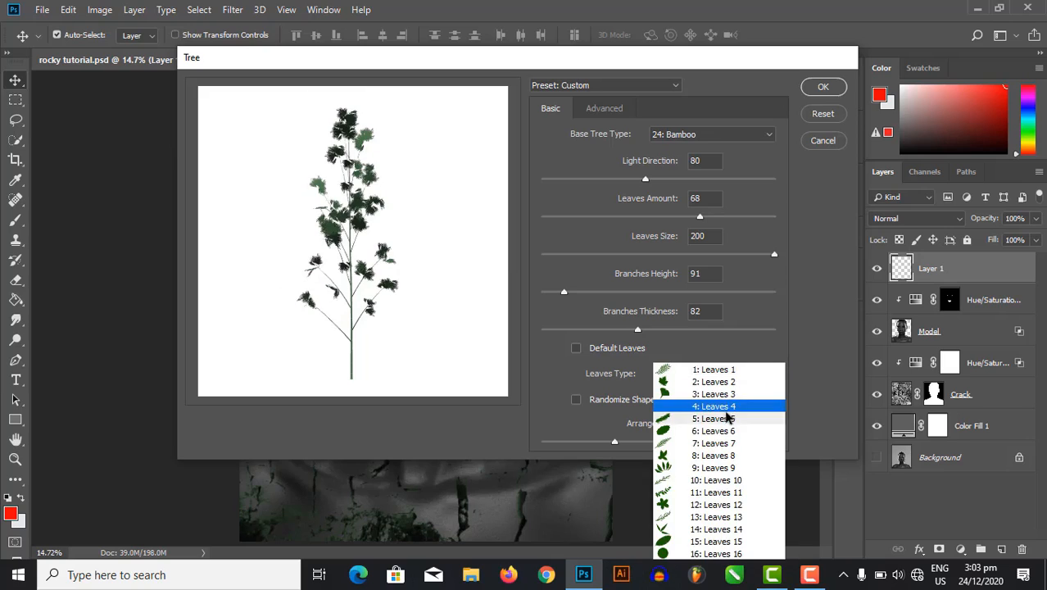
left_click(712, 393)
left_click(725, 374)
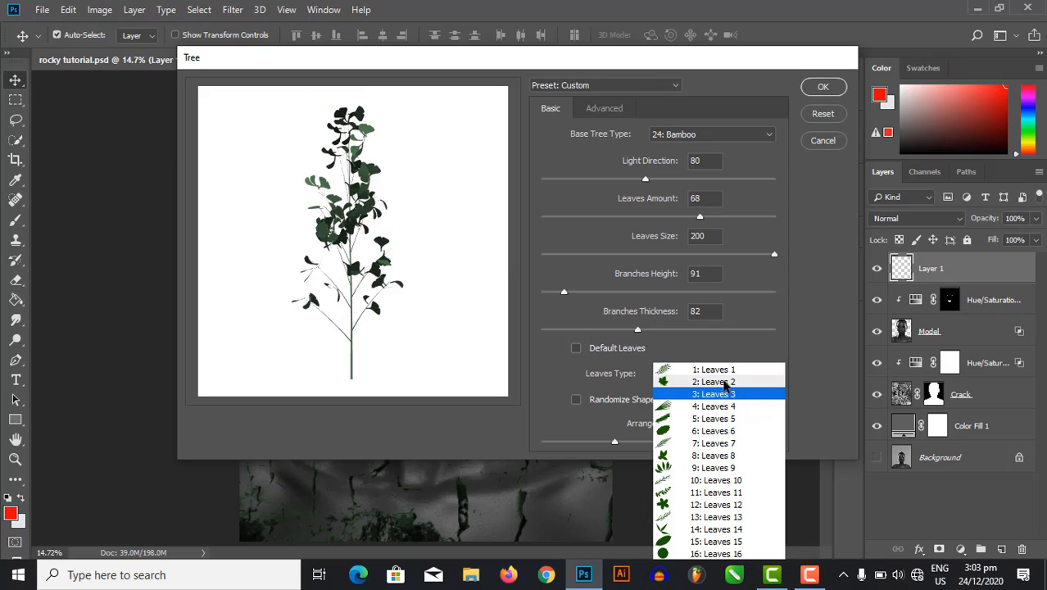
left_click(694, 533)
left_click(721, 374)
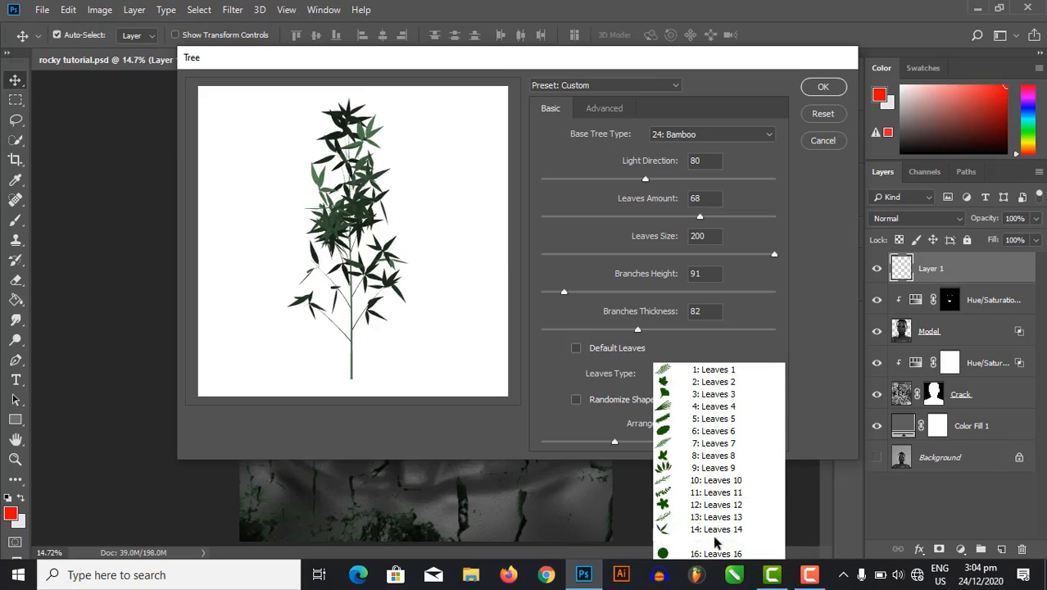
left_click(716, 542)
Step: Set the leaves type to 1: Leaves 1 and render the bamboo on the layer
left_click(711, 373)
left_click(711, 383)
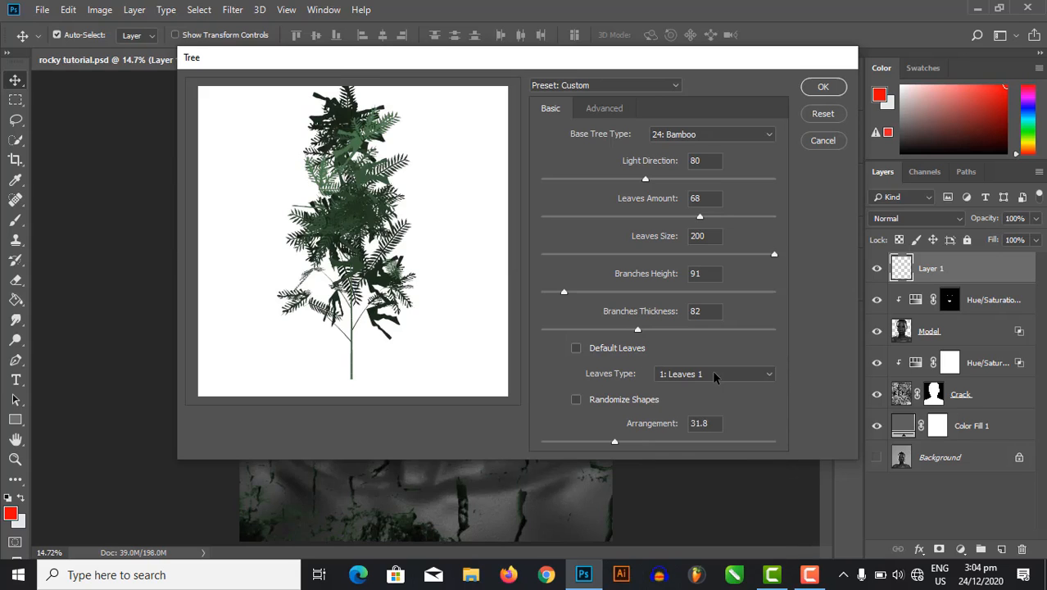
left_click(817, 90)
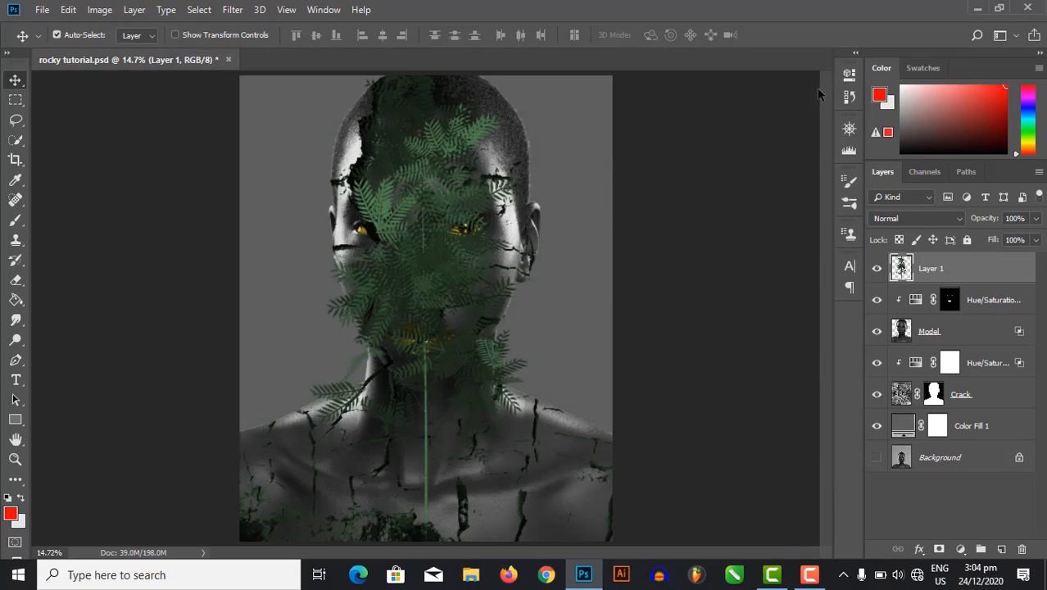
Step: Try the bamboo foliage shrunk and tilted beside the ear on the image's right side, and delete its layer
key("ctrl+t")
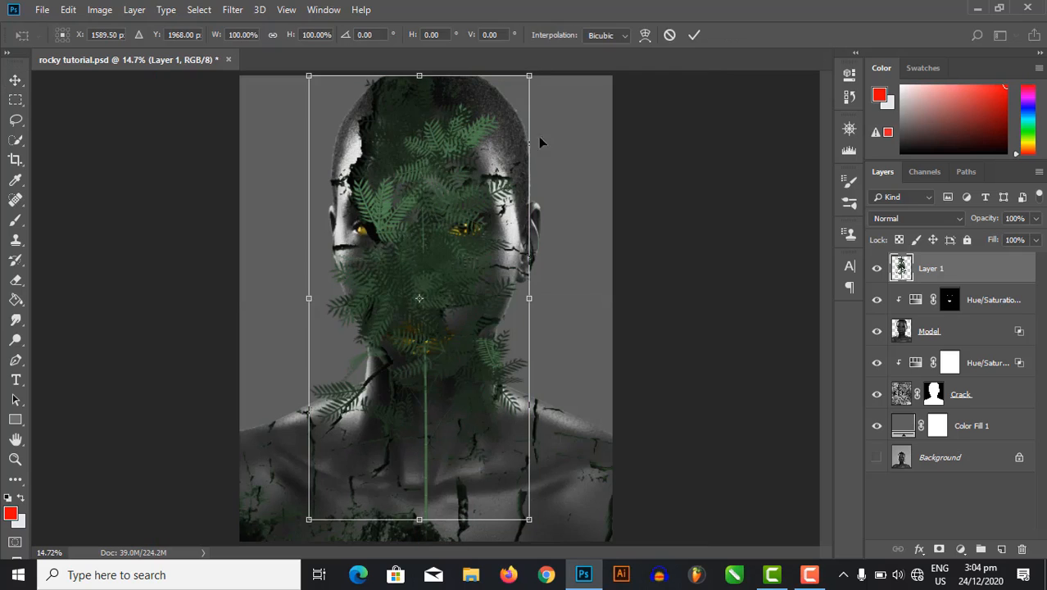
left_click_drag(530, 75, 557, 249)
left_click_drag(449, 268, 548, 238)
key("Return")
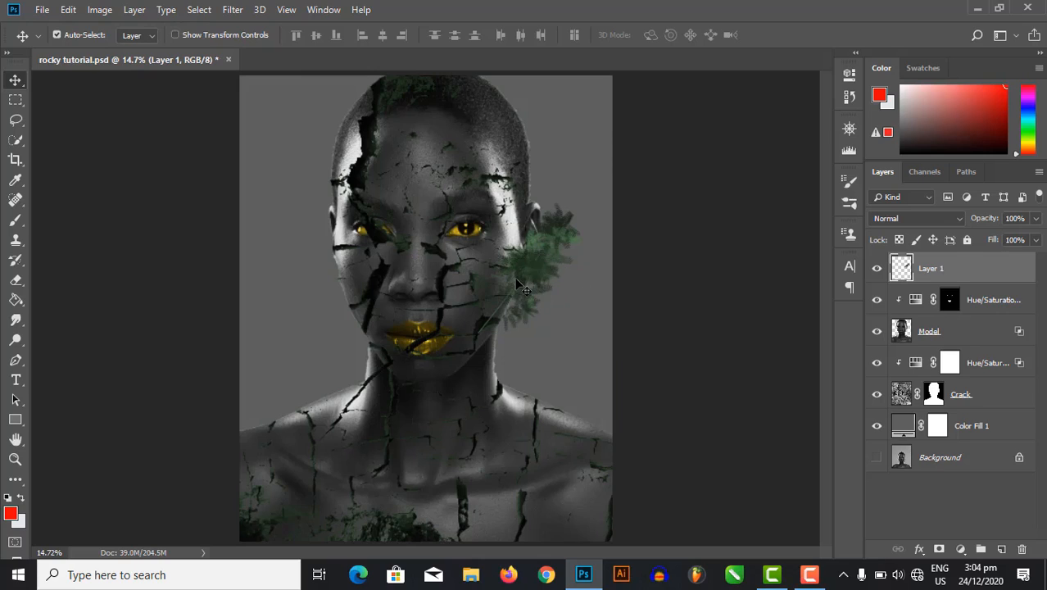
key("Delete")
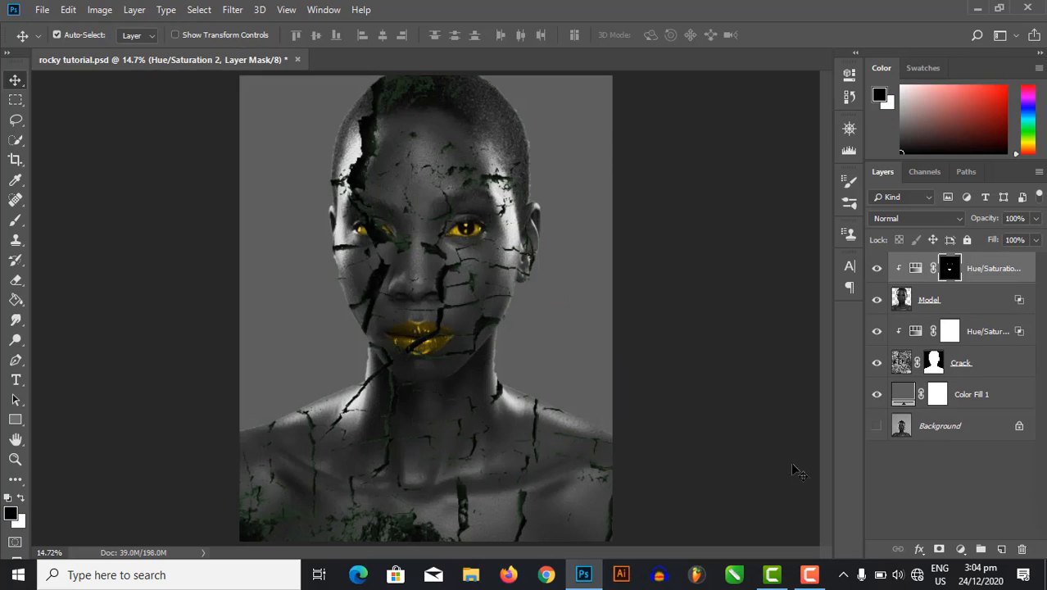
left_click(809, 574)
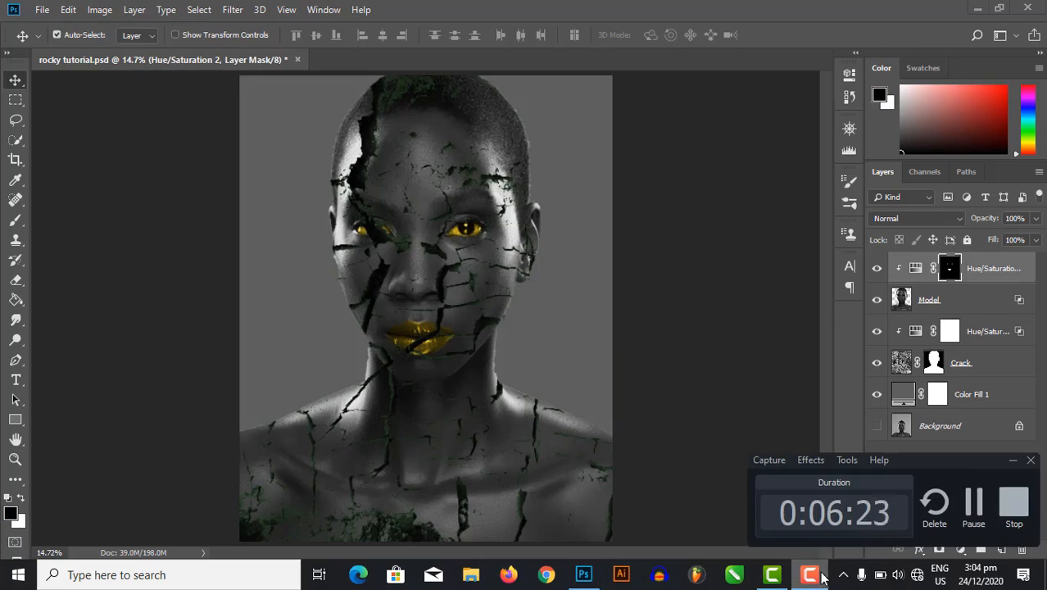
left_click(990, 505)
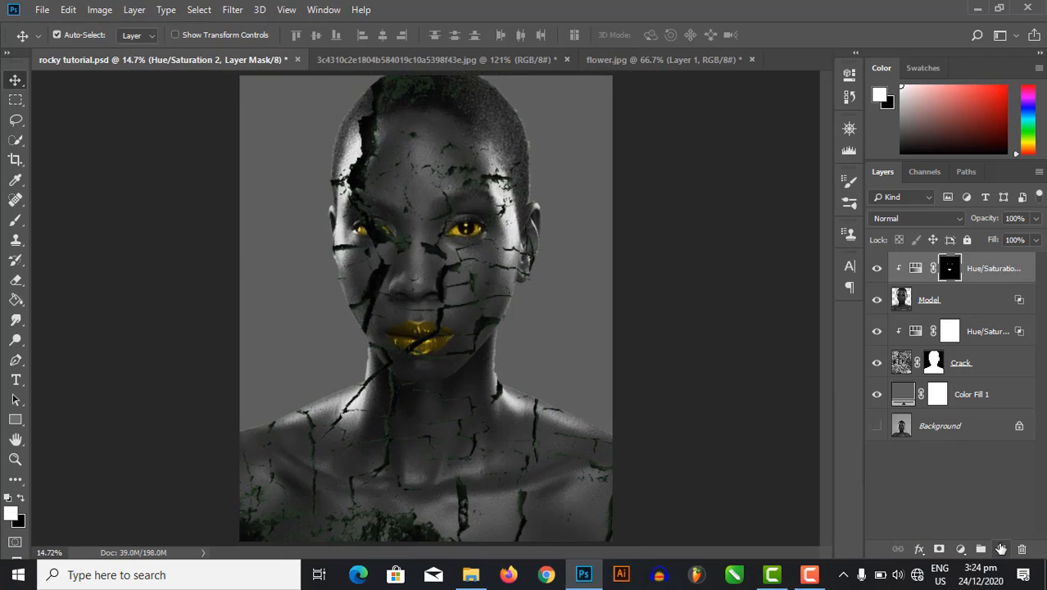
Step: Add a new empty layer above the gold Hue/Saturation layer and name it Tree
left_click(1001, 549)
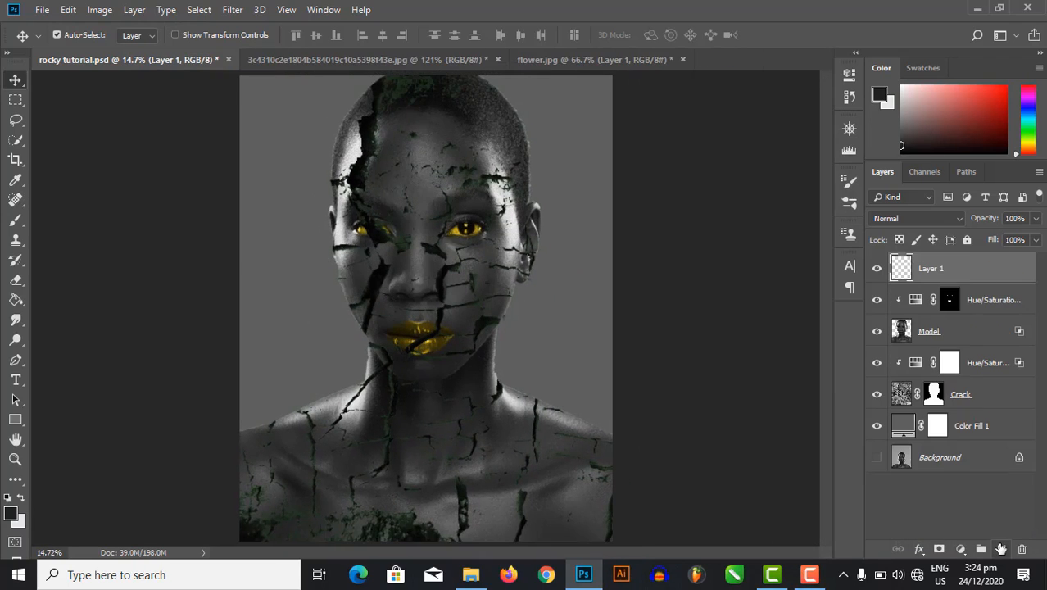
double_click(931, 270)
type("Tree")
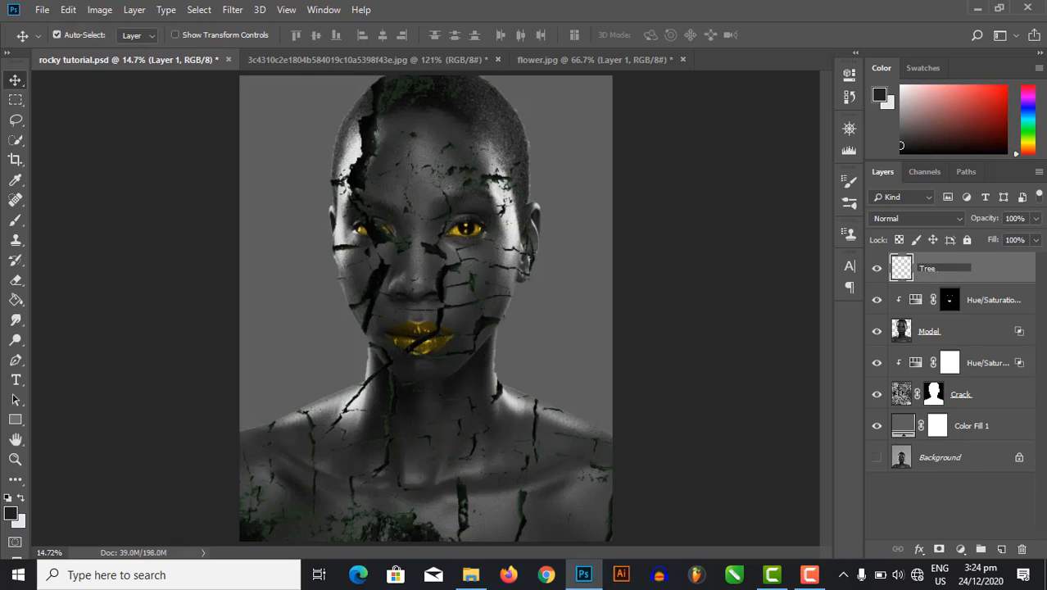
key("Return")
Step: Start the Tree render filter on the Tree layer and set the base tree type to 15: Robinia
left_click(233, 9)
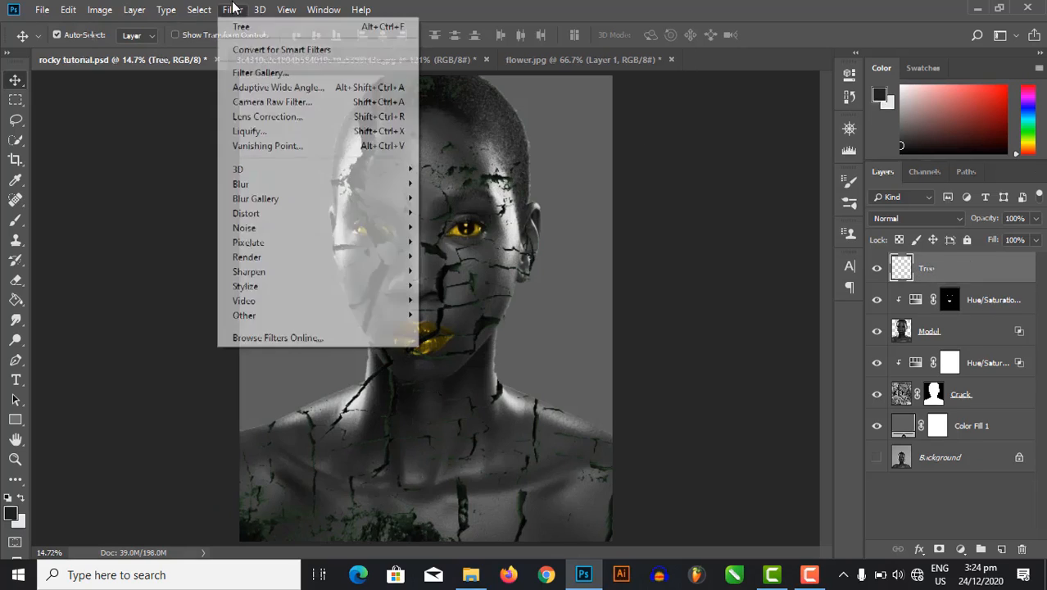
mouse_move(407, 269)
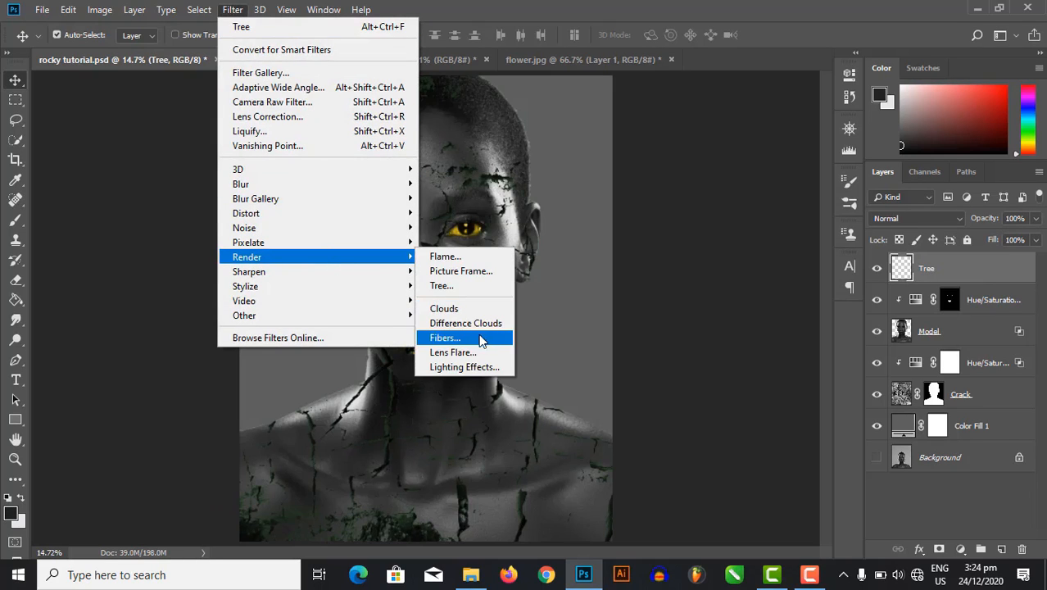
left_click(468, 285)
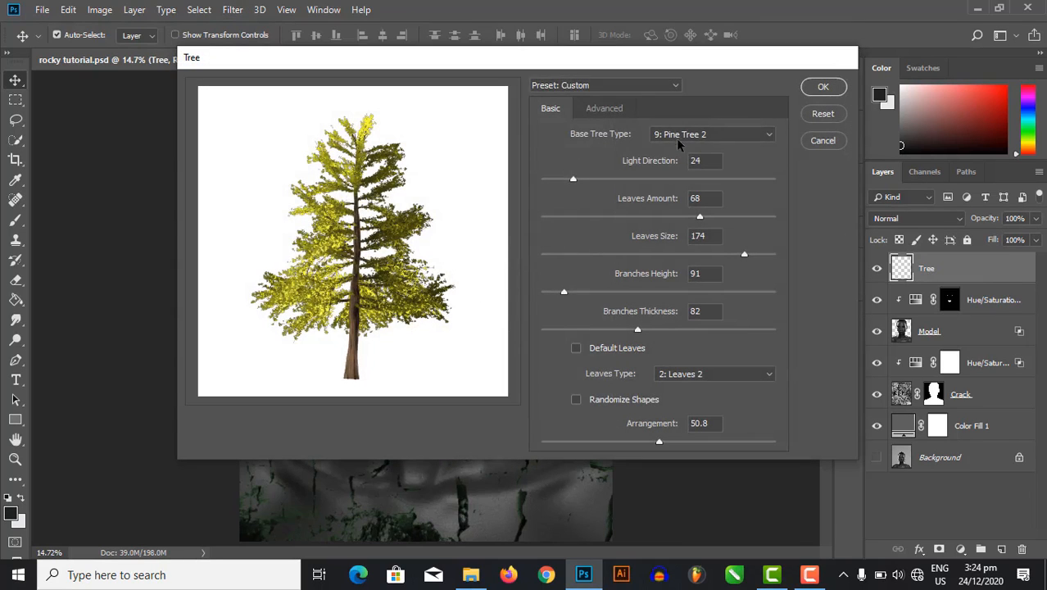
left_click(668, 136)
left_click(688, 314)
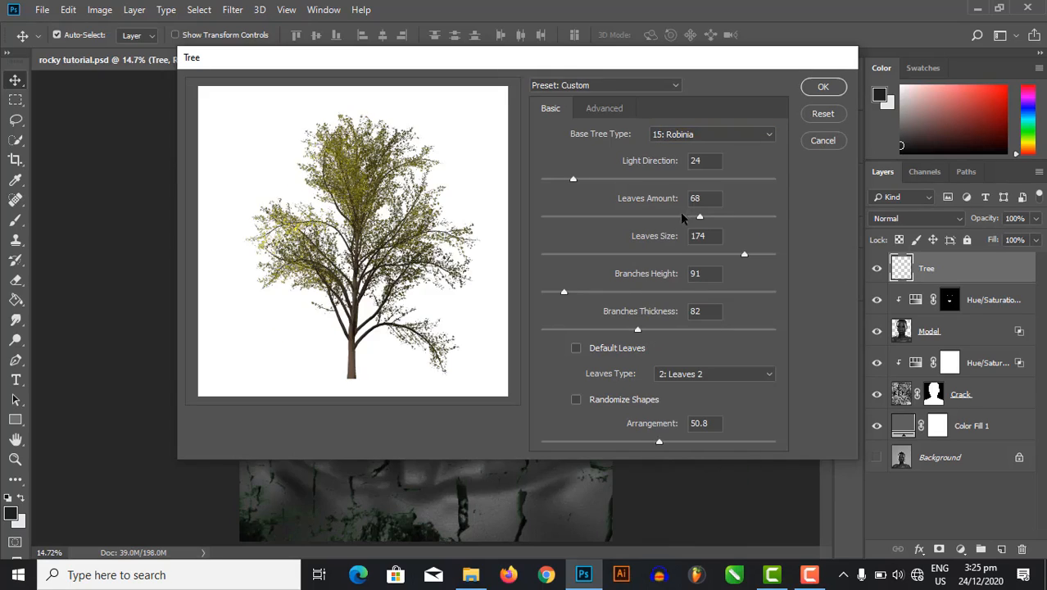
left_click(703, 136)
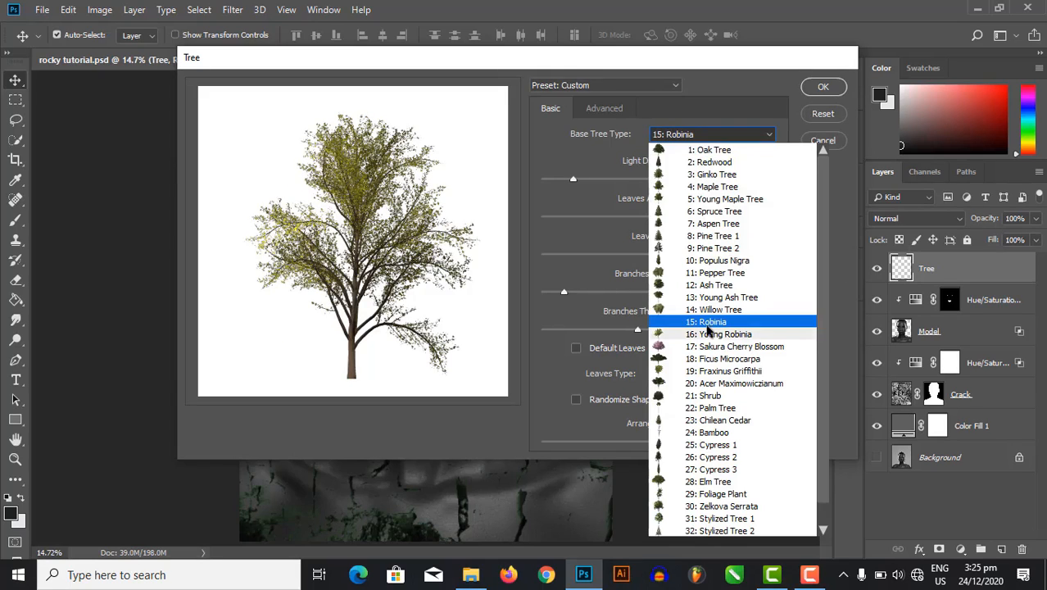
left_click(707, 325)
Step: Set the leaves amount to 92, arrangement to 66.9 and branches height to 107, and render the tree
left_click(735, 218)
left_click(755, 218)
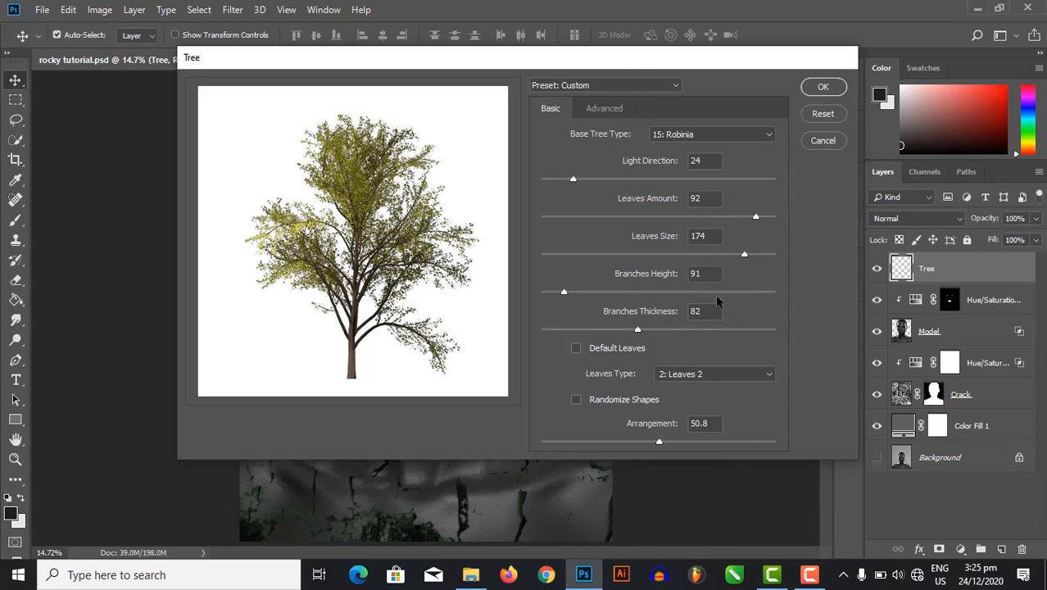
left_click(696, 442)
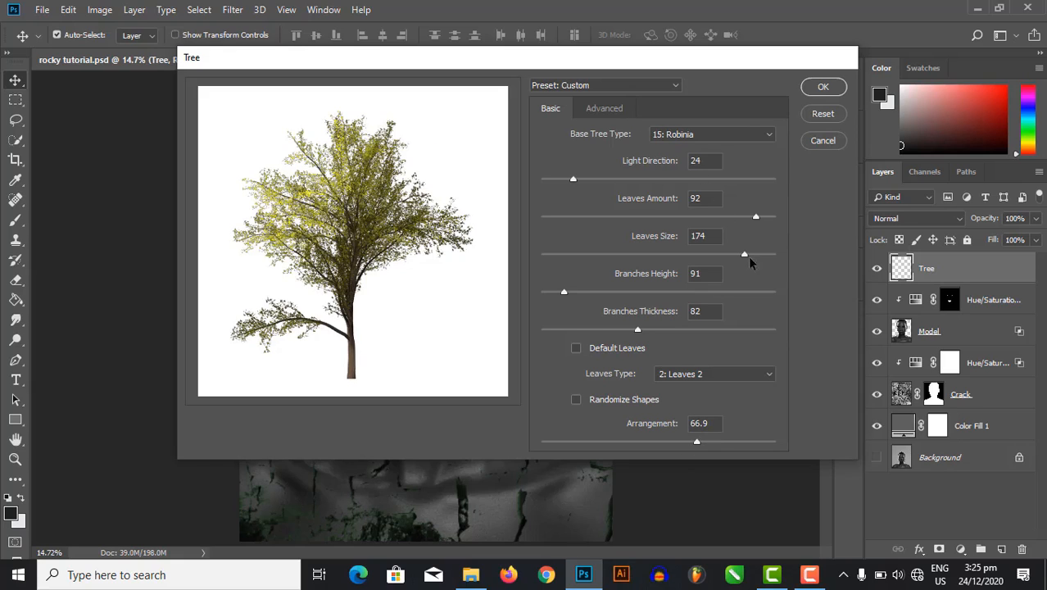
left_click_drag(564, 292, 567, 295)
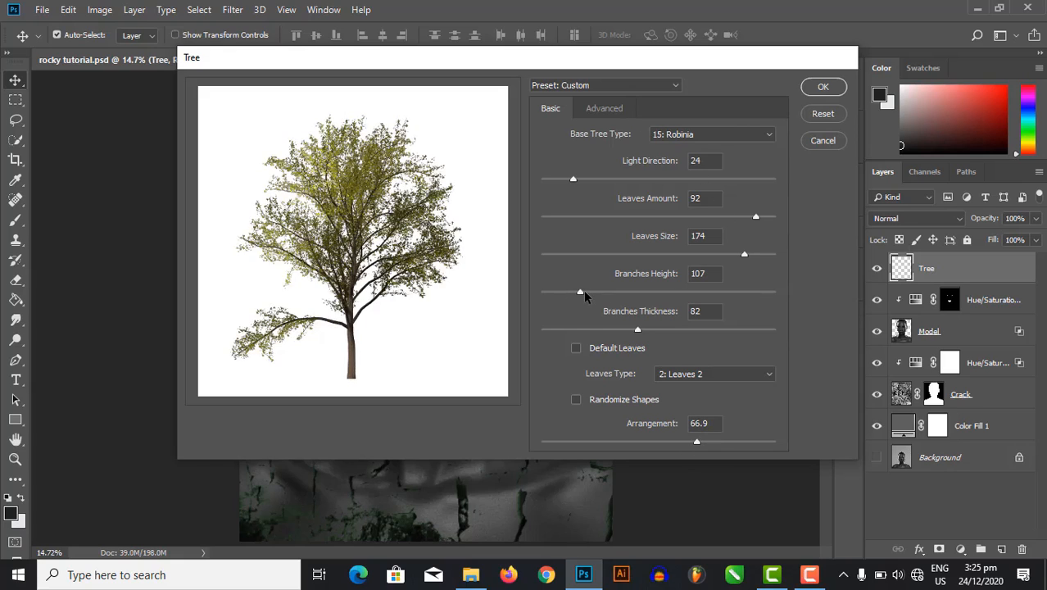
left_click(822, 87)
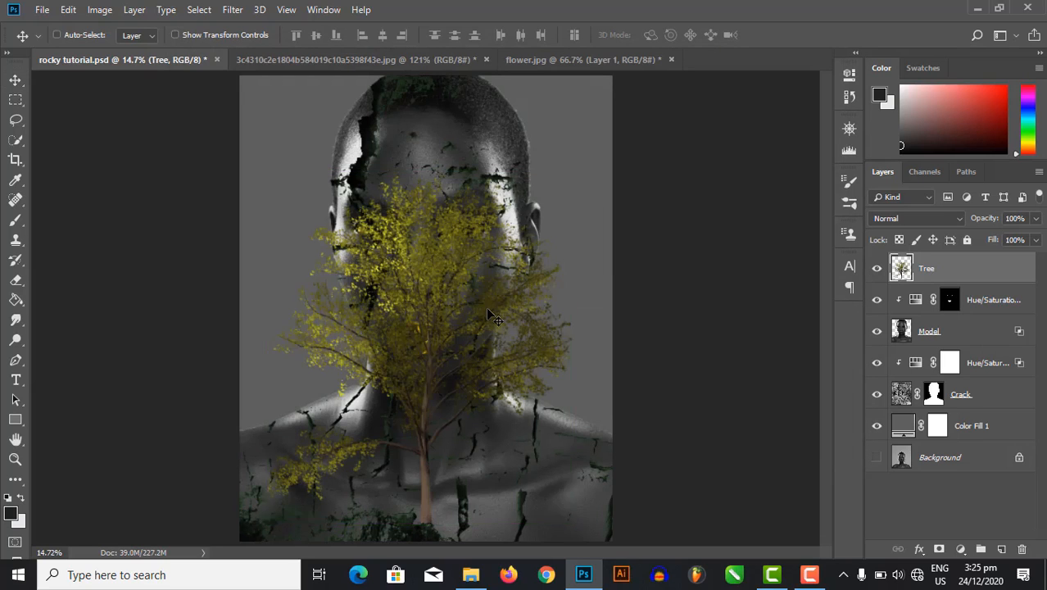
Step: Shrink the tree, rotate it to point outward from the head, and place its trunk in the large crack at the temple
key("ctrl+t")
left_click_drag(638, 168, 486, 270)
left_click_drag(426, 352, 468, 238)
left_click_drag(544, 141, 583, 245)
left_click_drag(497, 227, 442, 244)
left_click_drag(516, 255, 386, 186)
left_click_drag(429, 249, 364, 145)
left_click_drag(368, 243, 350, 173)
left_click_drag(346, 126, 333, 170)
left_click_drag(400, 143, 398, 128)
left_click_drag(345, 162, 342, 167)
left_click(692, 35)
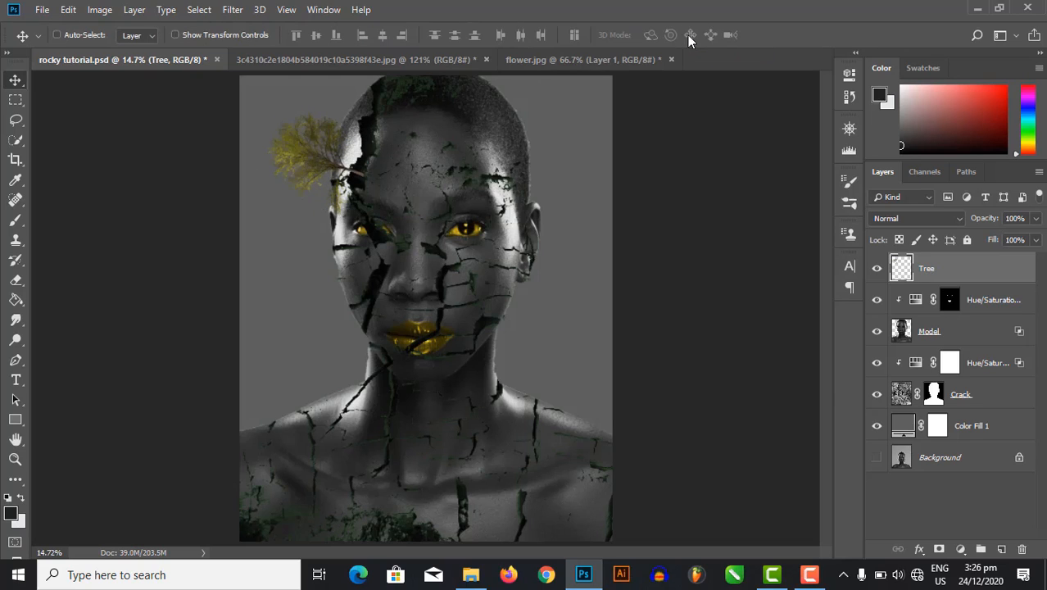
Step: Duplicate the Tree layer and flip the copy so that it mirrors the original tree
key("ctrl+plus")
key("ctrl+plus")
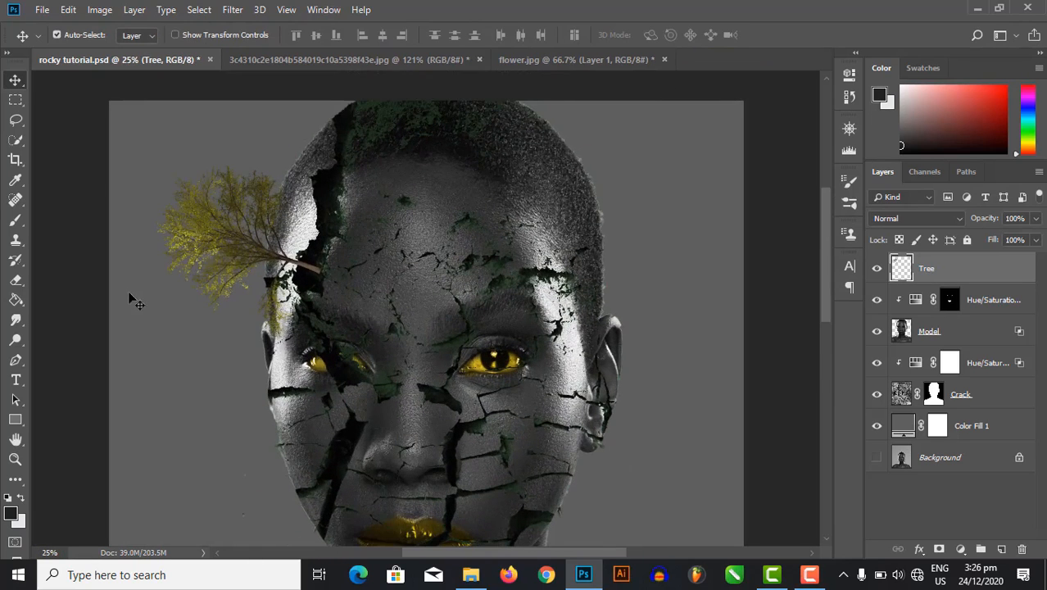
key("ctrl+t")
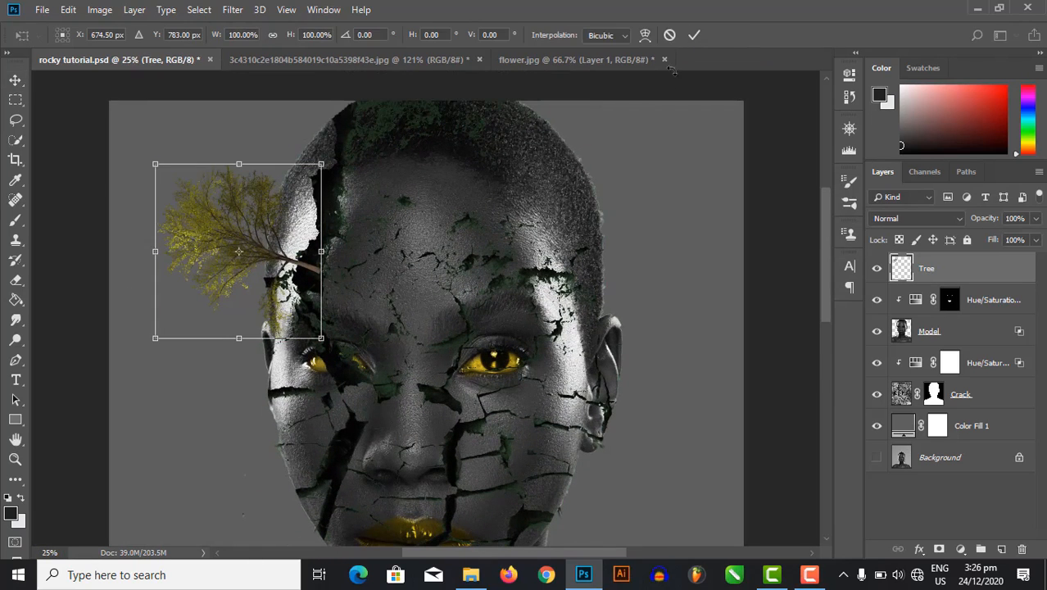
left_click(692, 35)
key("ctrl+j")
key("ctrl+t")
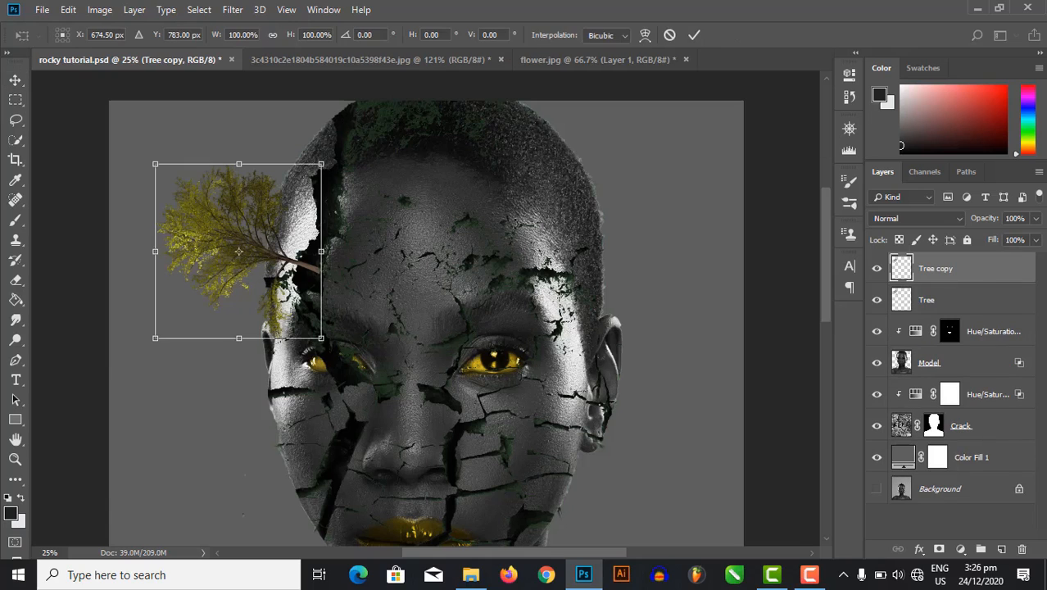
right_click(244, 239)
left_click(278, 427)
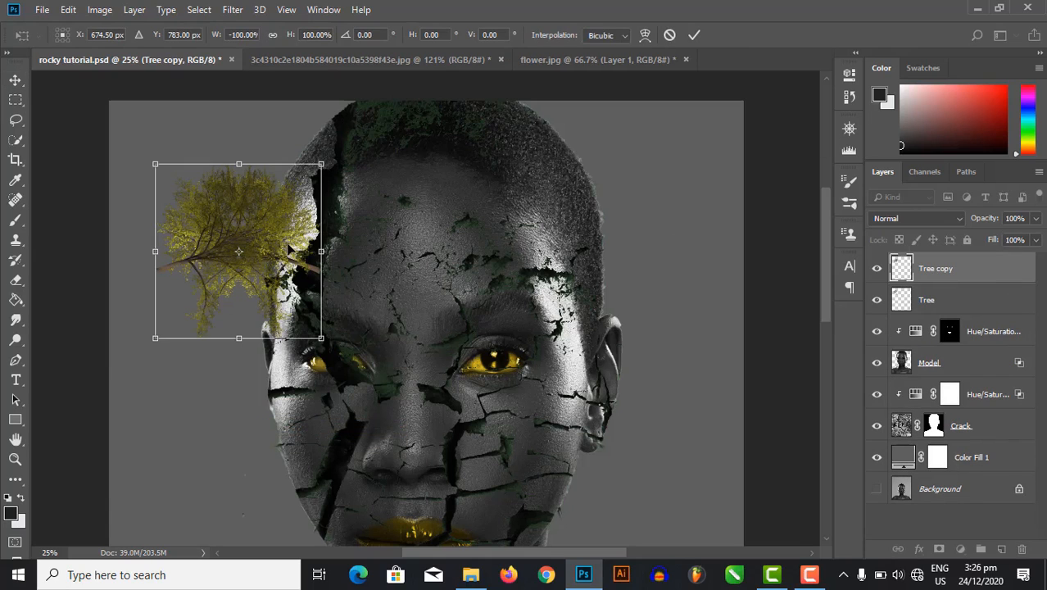
right_click(279, 199)
left_click(328, 401)
Step: Rotate the tree copy to point up and outward, and position its trunk base on the original's in the temple crack
left_click_drag(334, 152, 363, 253)
left_click_drag(267, 270, 295, 199)
left_click_drag(396, 186, 382, 243)
left_click_drag(285, 210, 298, 230)
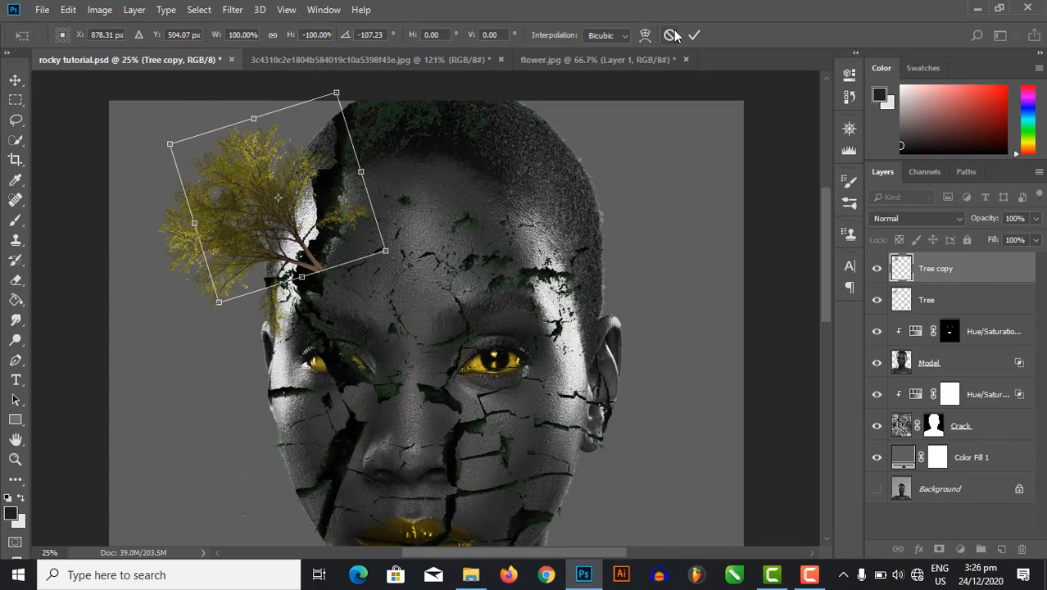
left_click(694, 35)
Step: Merge the two tree layers and shift the combined tree slightly further into the temple crack
left_click(940, 304, "ctrl")
right_click(941, 304)
left_click(790, 434)
left_click_drag(309, 232, 320, 236)
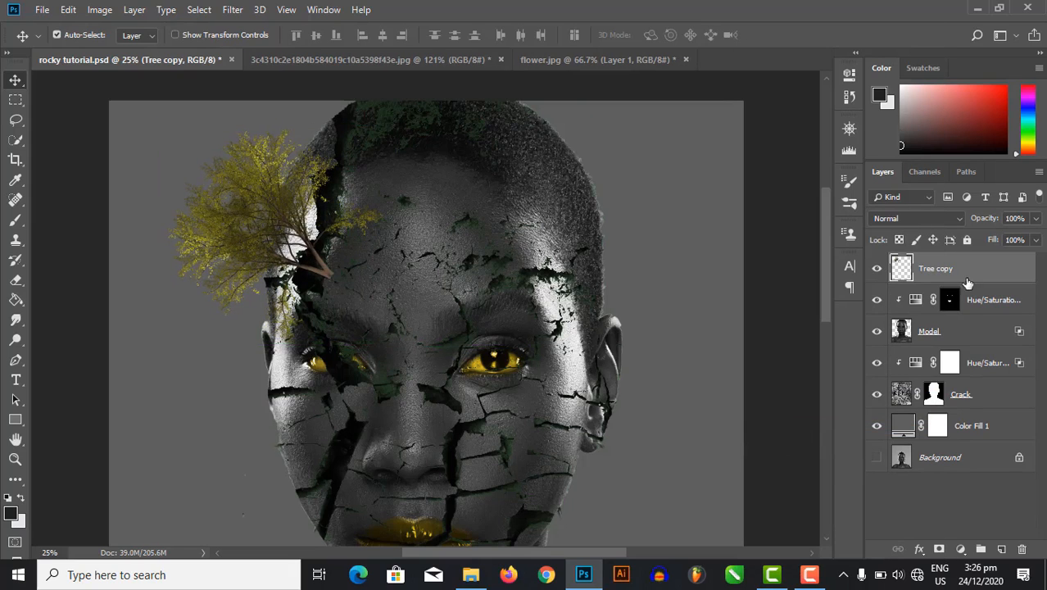
Step: Rename the merged tree layer as "tree"
double_click(935, 270)
type("tree")
key("Return")
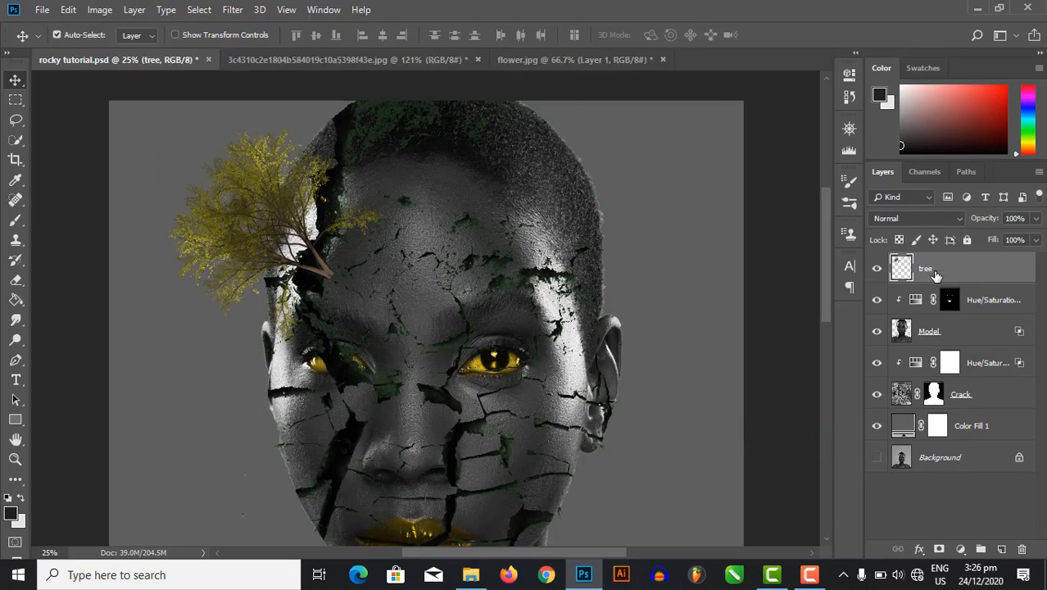
Step: Add a mask to the tree layer and paint black with a Normal-mode brush of size 175 to hide the trunk base in the temple crack
left_click(937, 548)
key("b")
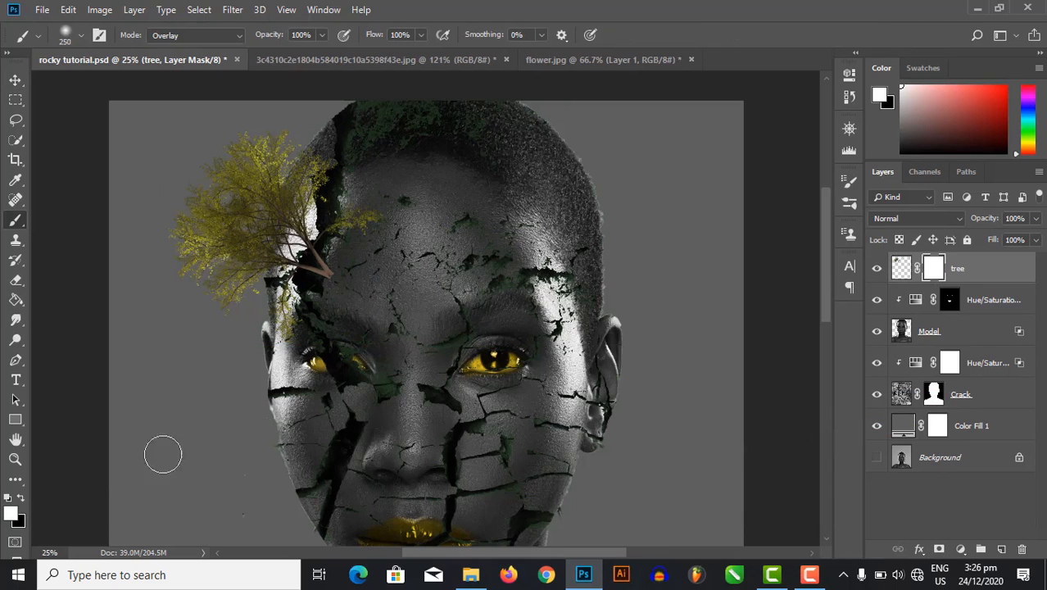
key("x")
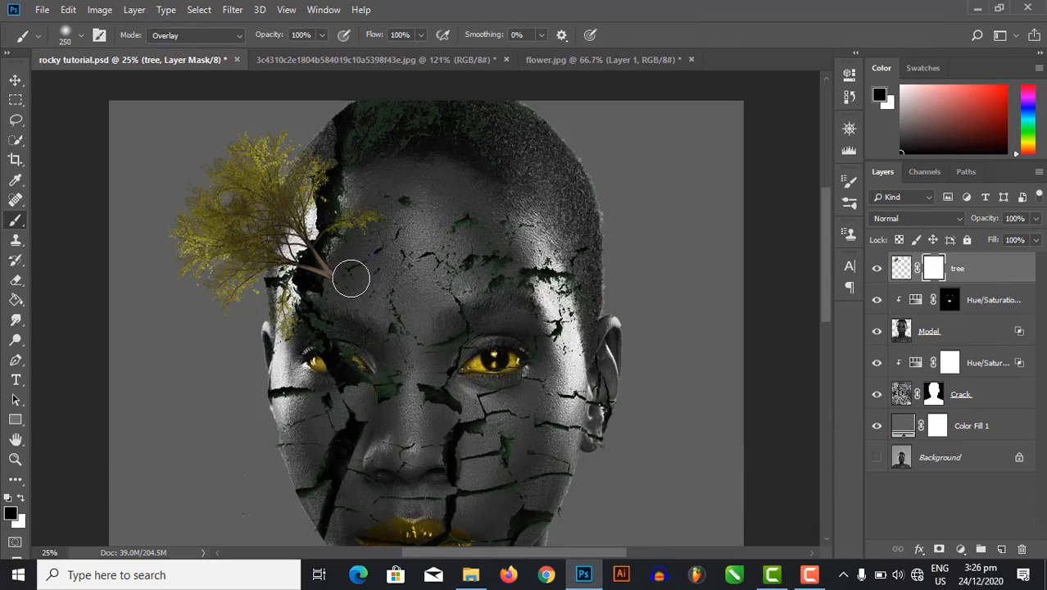
key("bracketleft")
key("bracketleft")
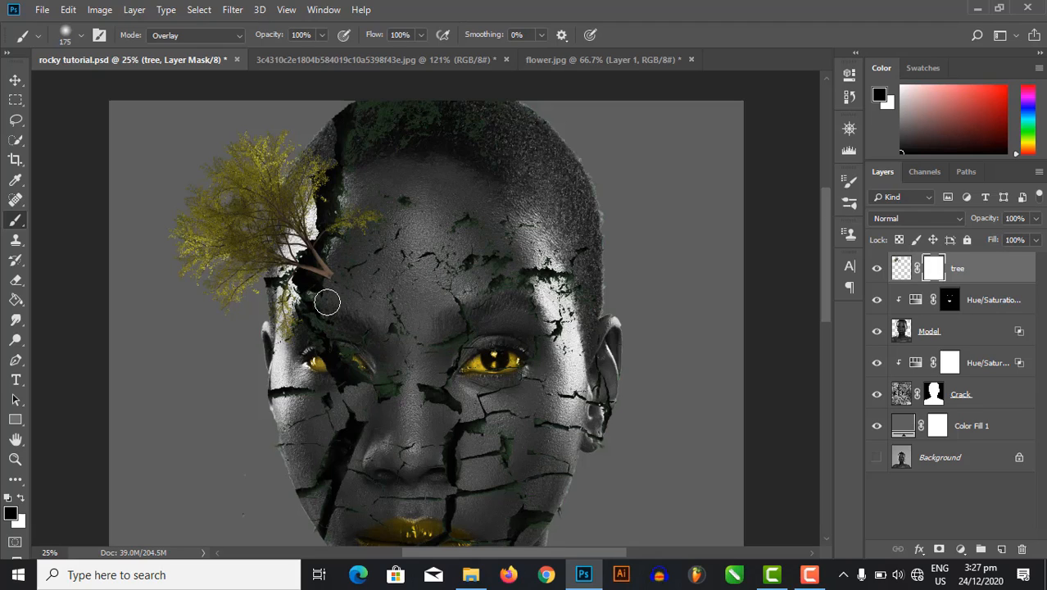
left_click(197, 35)
left_click(189, 37)
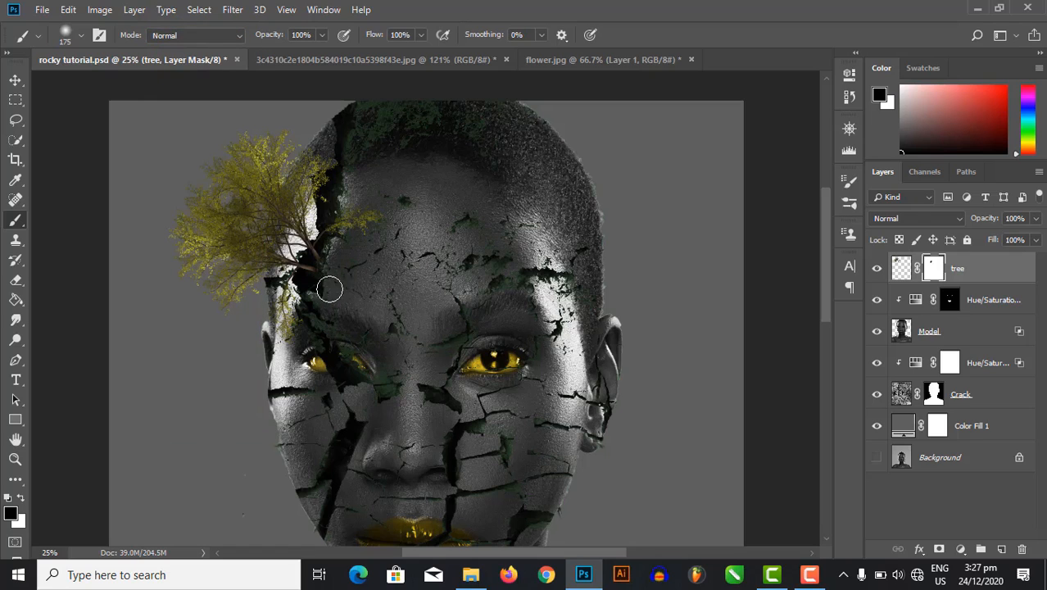
left_click(15, 80)
key("ctrl+minus")
key("ctrl+minus")
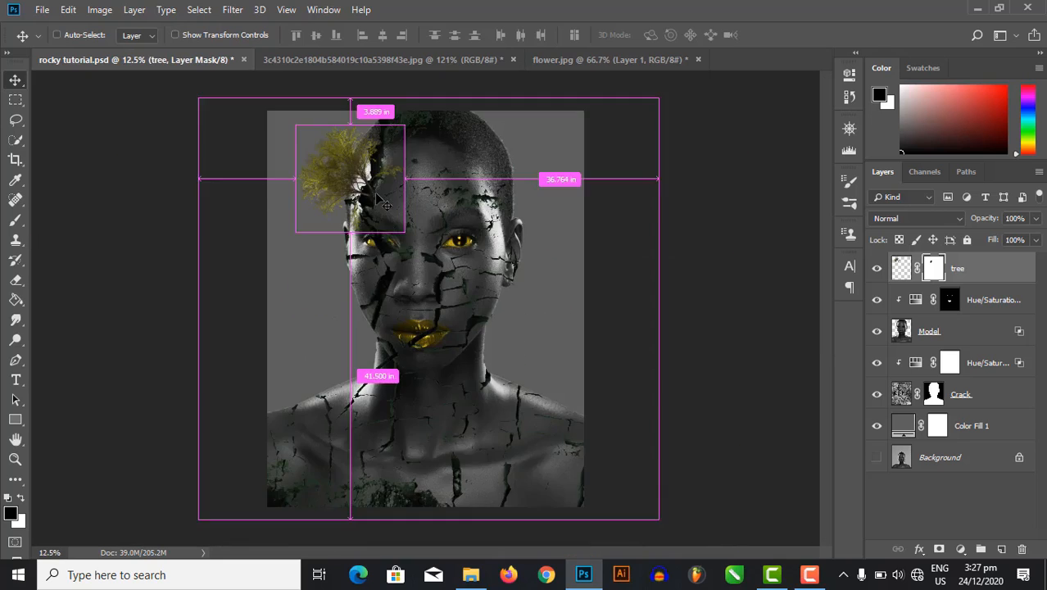
Step: Render a Pine Tree 2 on a new layer with the Tree filter, using branches thickness 157 and arrangement 55.7
key("ctrl+plus")
left_click(1000, 547)
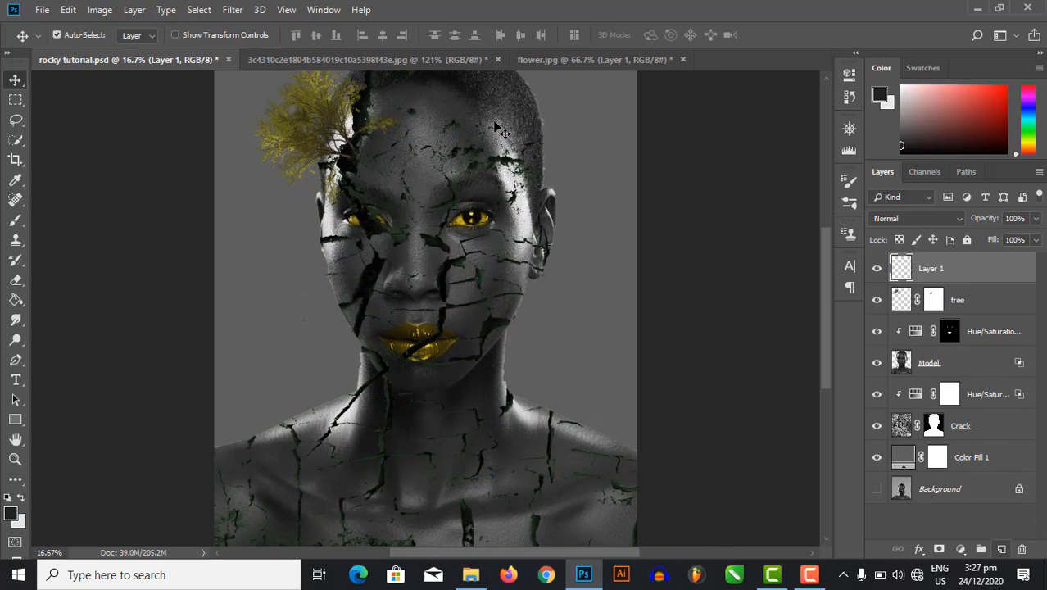
left_click(232, 12)
mouse_move(410, 256)
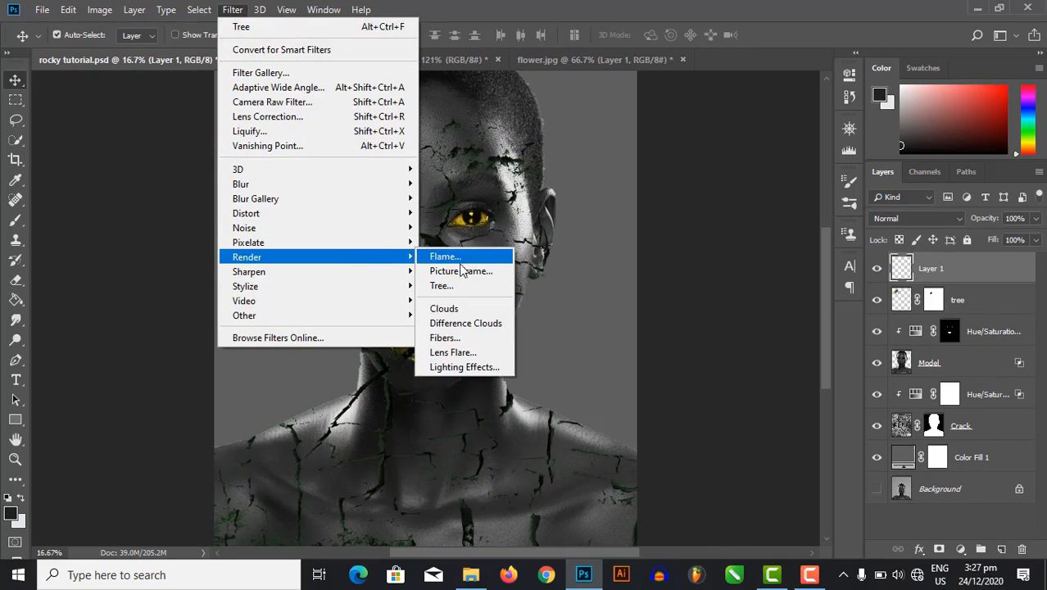
left_click(458, 283)
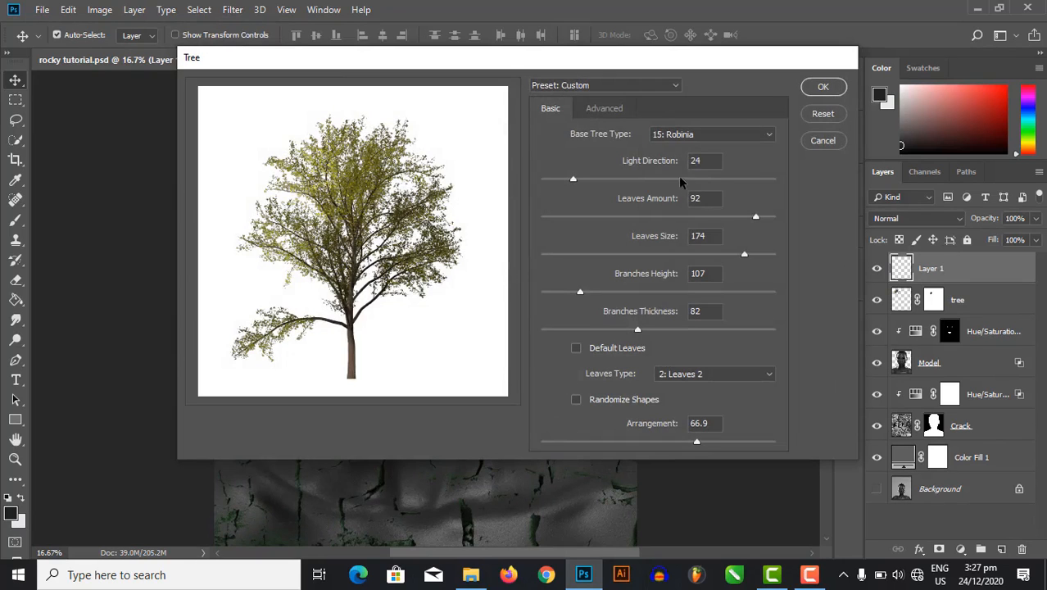
left_click(676, 135)
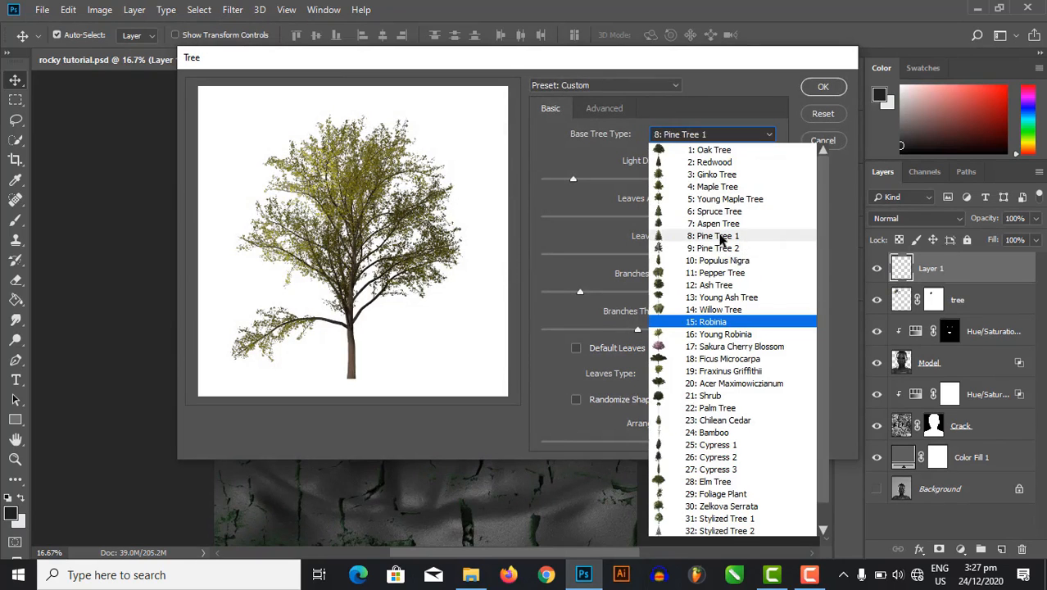
left_click(719, 236)
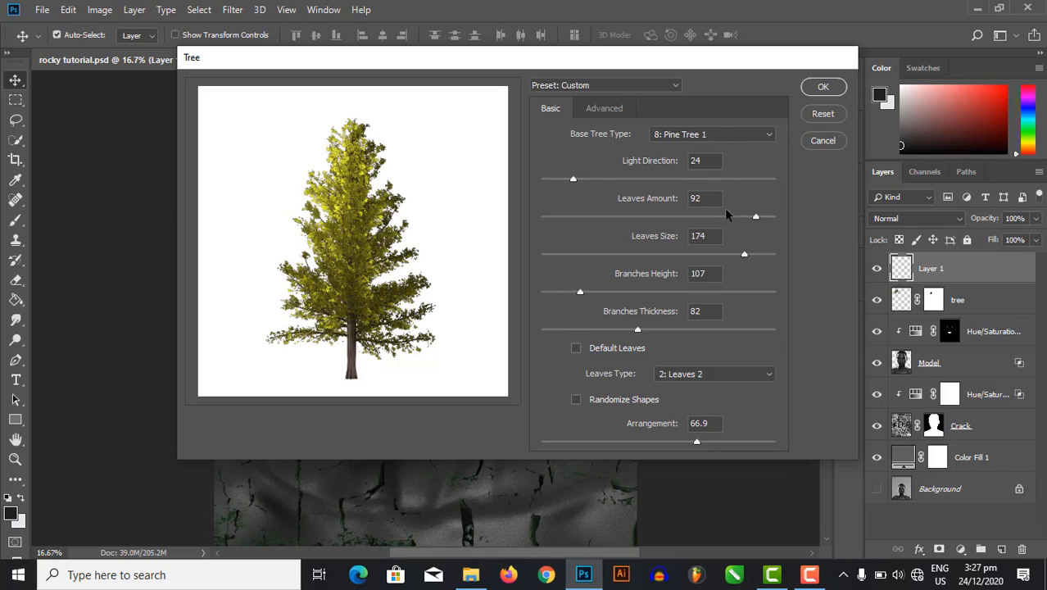
left_click_drag(697, 443, 683, 443)
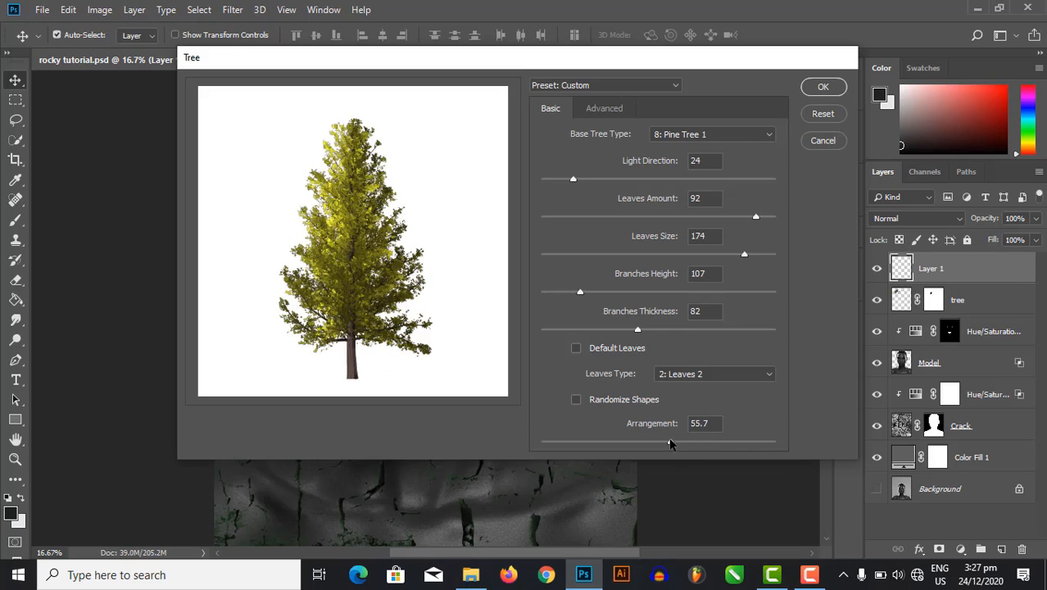
left_click(683, 330)
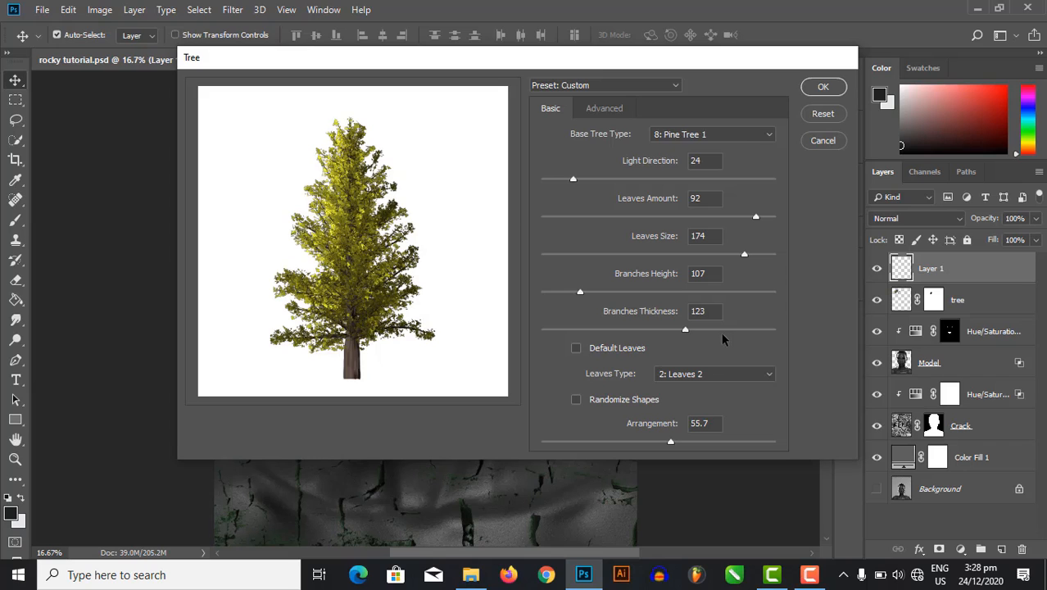
left_click(737, 139)
left_click(727, 247)
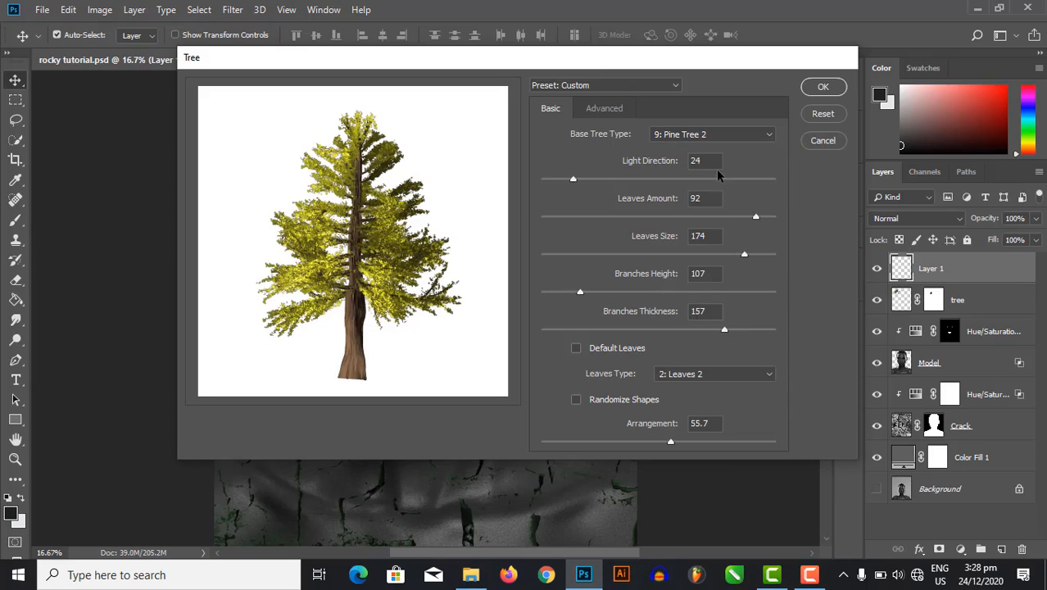
left_click(819, 87)
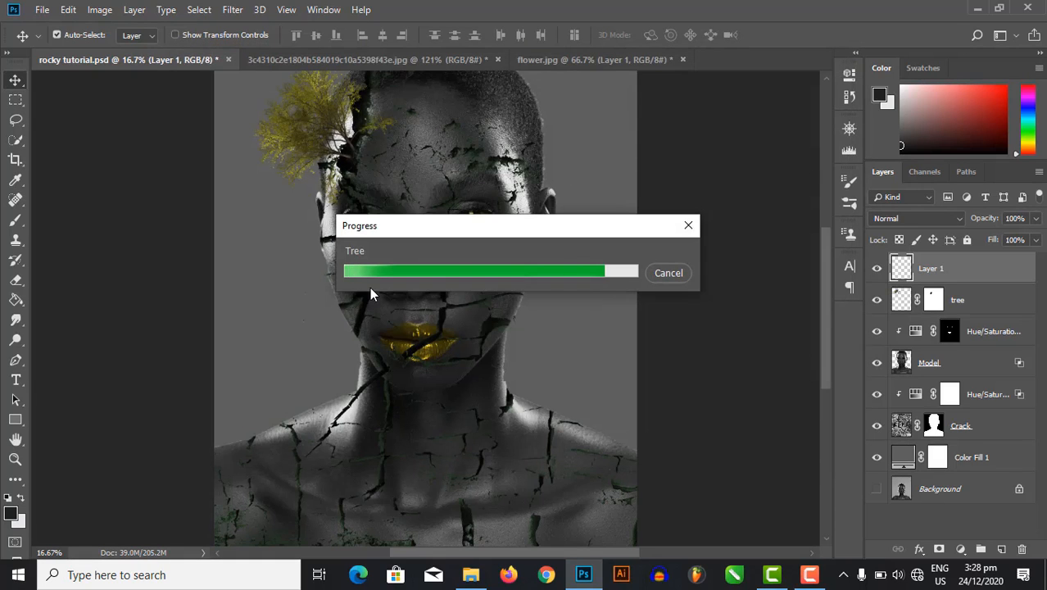
Step: Scale the pine tree to about 38%, rotate it about -52°, and place its trunk base at the cheek crack beside the nose
key("ctrl+t")
left_click_drag(606, 546, 558, 244)
left_click_drag(457, 265, 337, 180)
left_click_drag(459, 205, 450, 295)
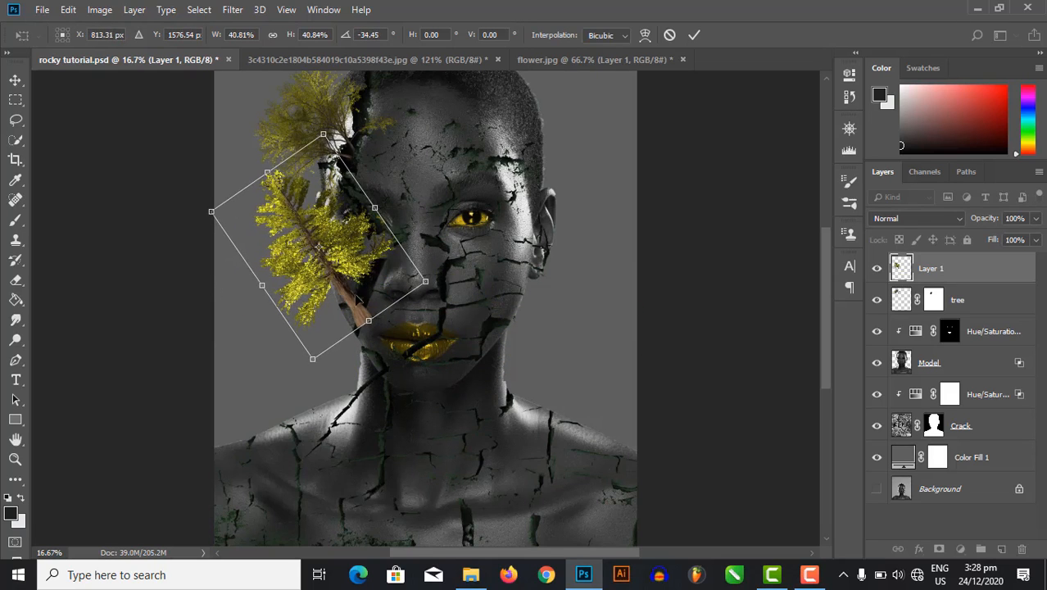
left_click_drag(351, 300, 347, 275)
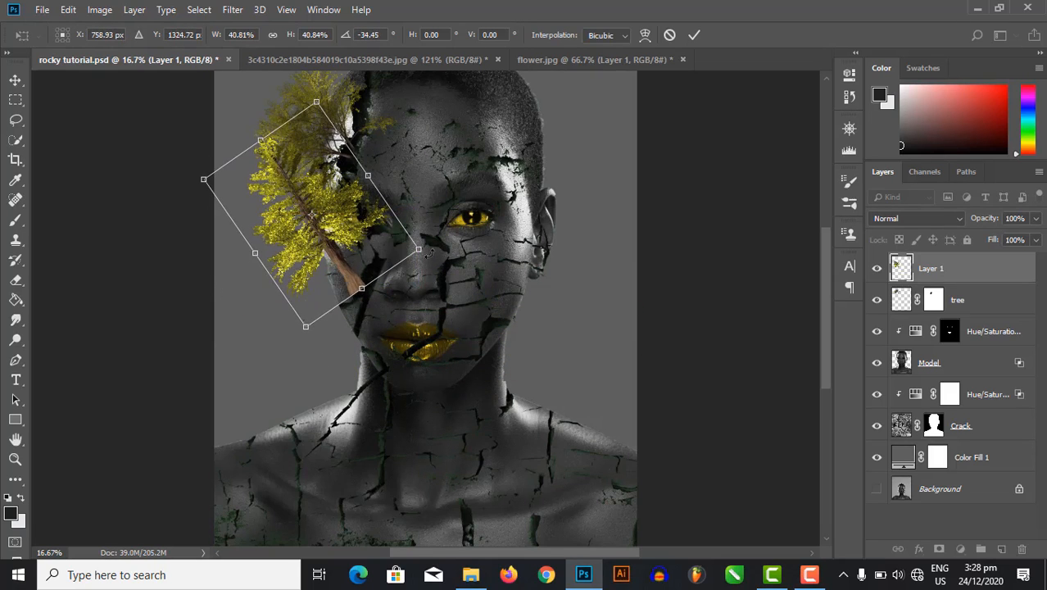
left_click_drag(406, 261, 432, 232)
left_click_drag(282, 107, 286, 117)
mouse_move(338, 241)
left_mouse_down()
mouse_move(326, 250)
mouse_move(345, 258)
left_mouse_up()
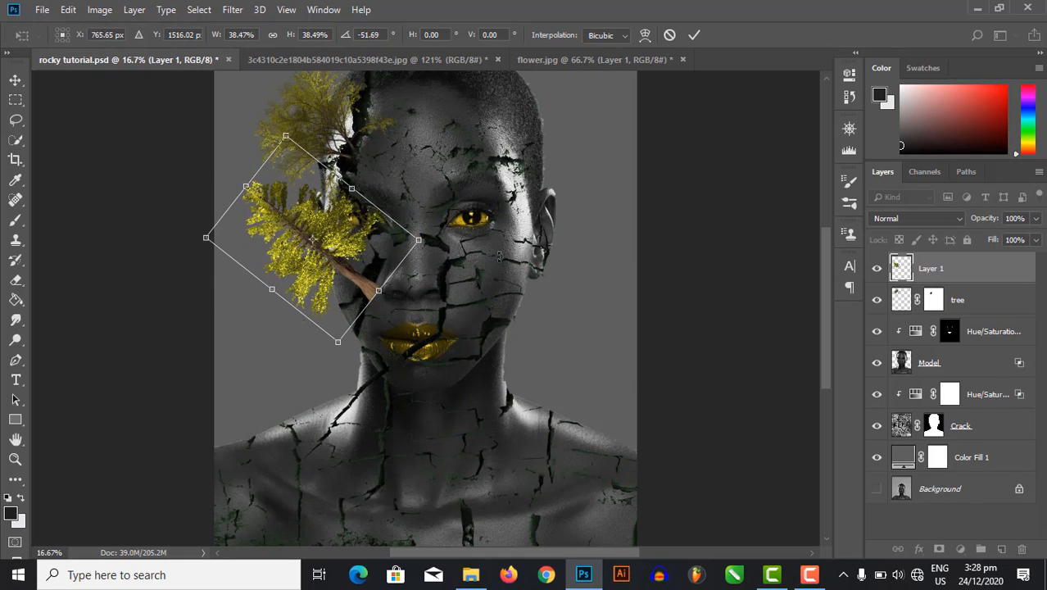
left_click(693, 35)
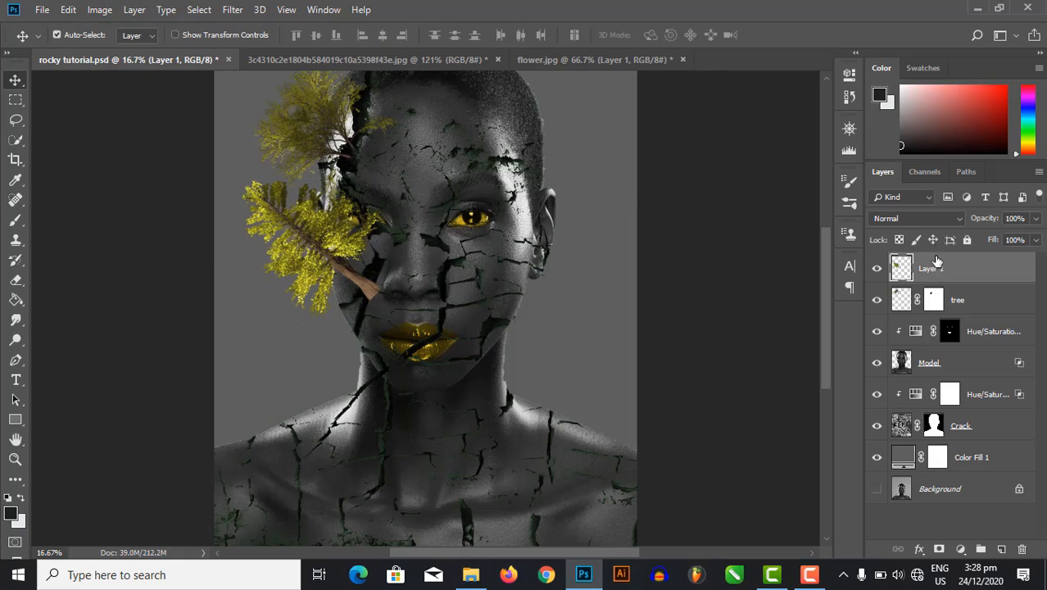
Step: Rename the pine tree layer as "tree 2" and mask the end of its trunk so it blends into the cheek crack
type("2")
key("Return")
left_click(938, 549)
key("b")
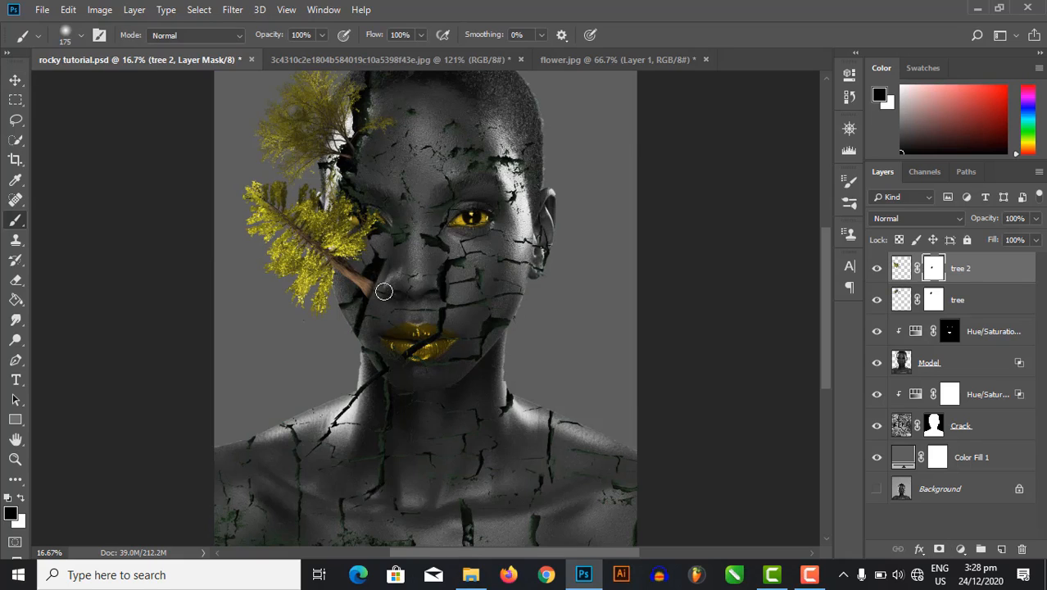
left_click(15, 79)
key("ctrl+minus")
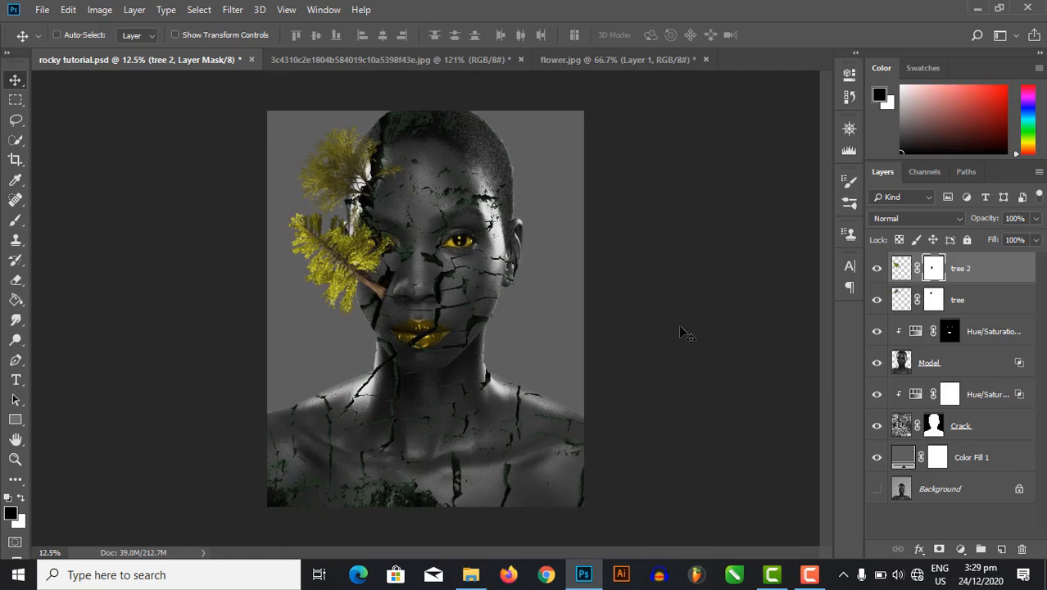
Step: Bring the green snake cutout from the 3c4310c2e1804b584019c10a5398f43e.jpg document into the portrait and fit it at the cheek crack beside the lips
key("ctrl+minus")
key("ctrl+plus")
key("ctrl+plus")
key("ctrl+plus")
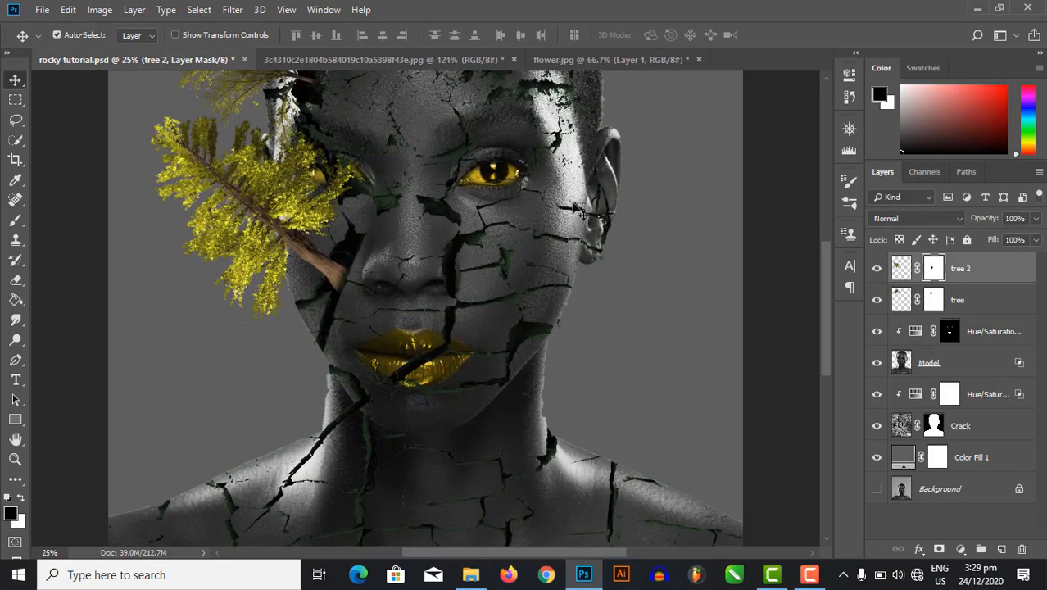
left_click(442, 60)
left_click_drag(471, 319, 584, 365)
key("ctrl+t")
left_click(693, 35)
Step: Rename the snake's layer as "snake" and mask the cut end of its upper body with a 125-size brush so it emerges from the crack
double_click(934, 270)
type("sa")
type("ake")
key("Return")
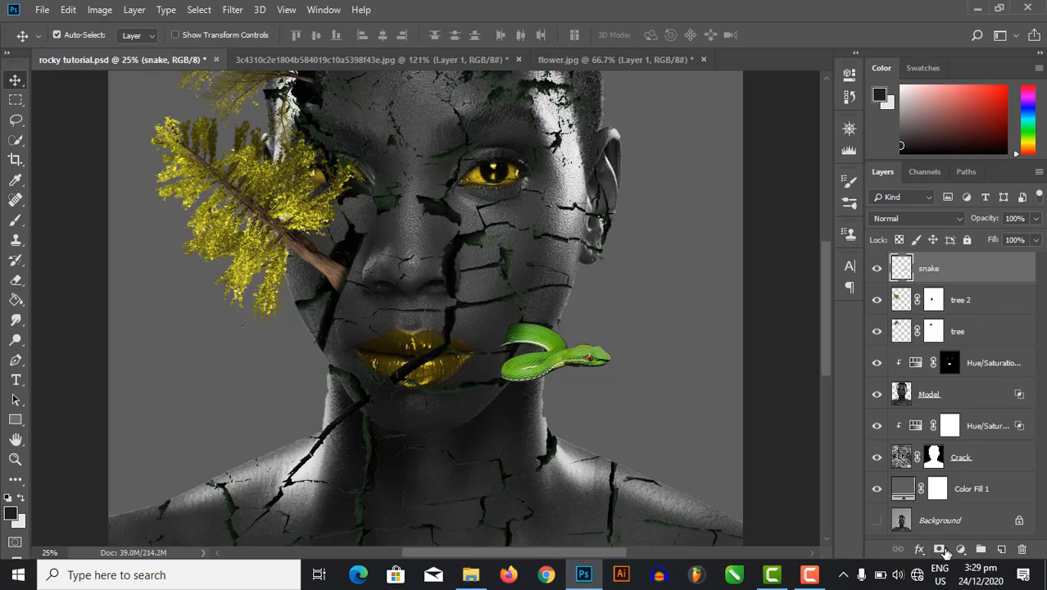
left_click(939, 549)
key("b")
left_click_drag(509, 313, 502, 339)
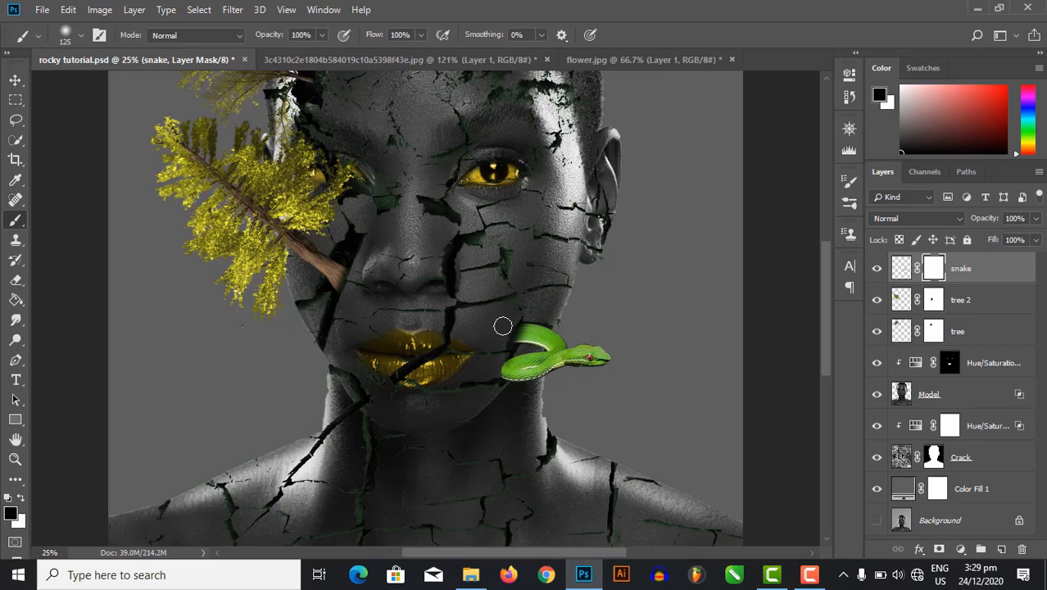
left_click(15, 80)
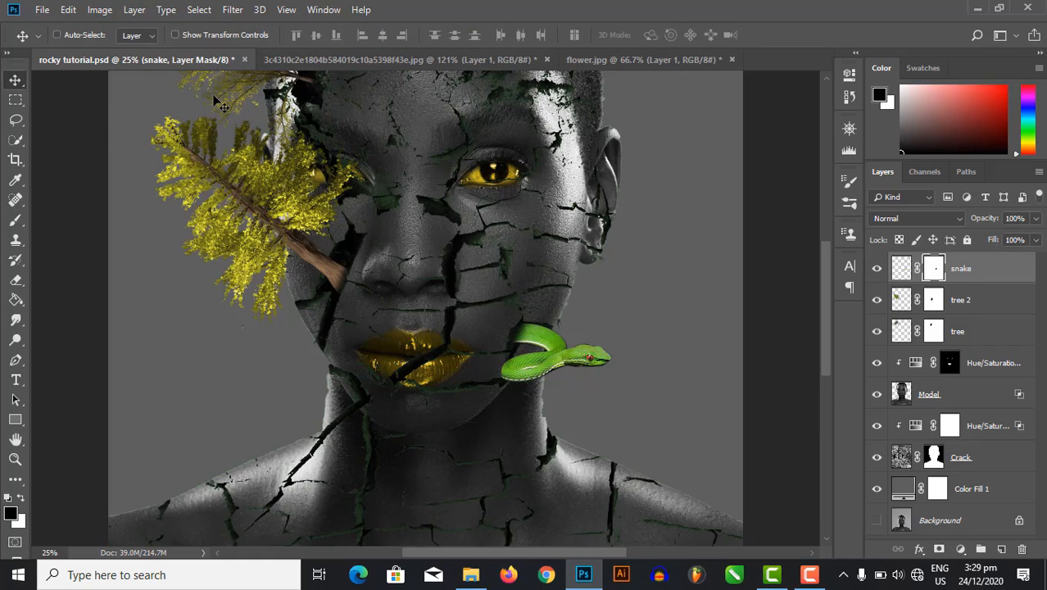
Step: Close the snake source document and return to the portrait document
key("ctrl+minus")
key("ctrl+minus")
key("ctrl+minus")
key("ctrl+plus")
key("ctrl+plus")
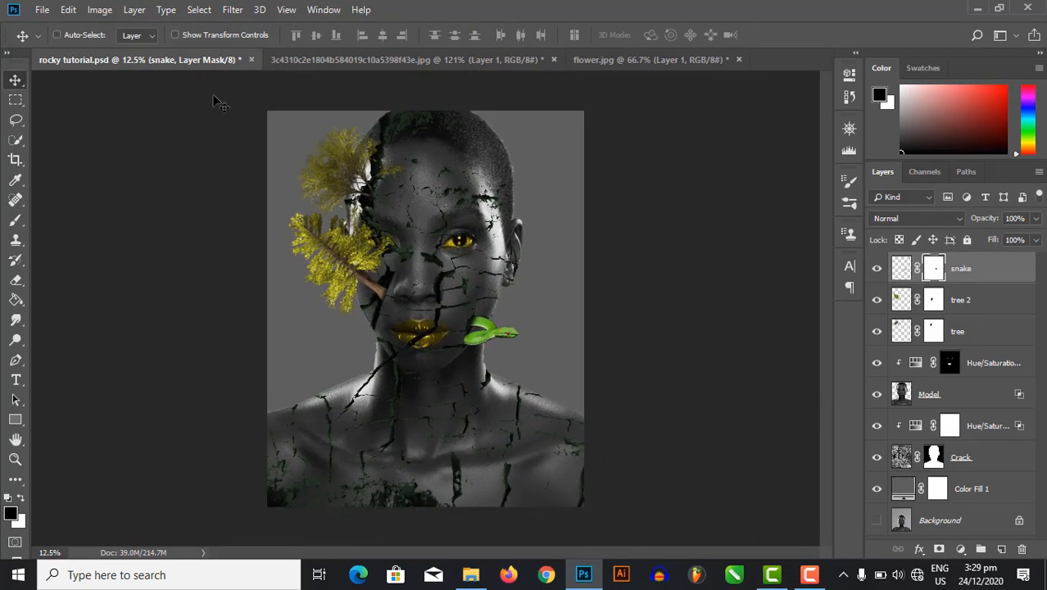
left_click_drag(829, 342, 825, 315)
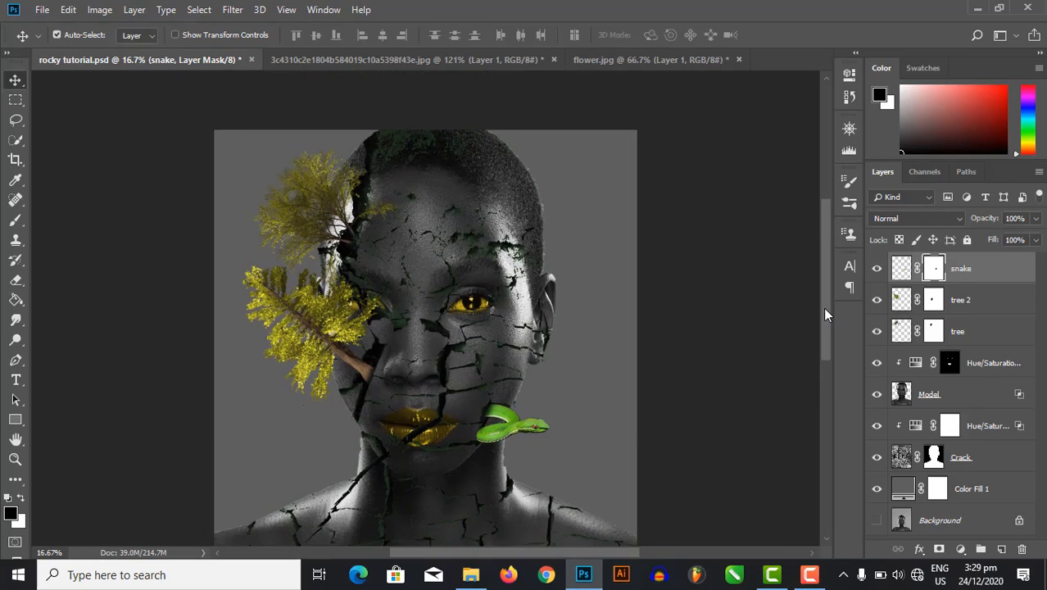
left_click(440, 59)
left_click(554, 59)
left_click(517, 235)
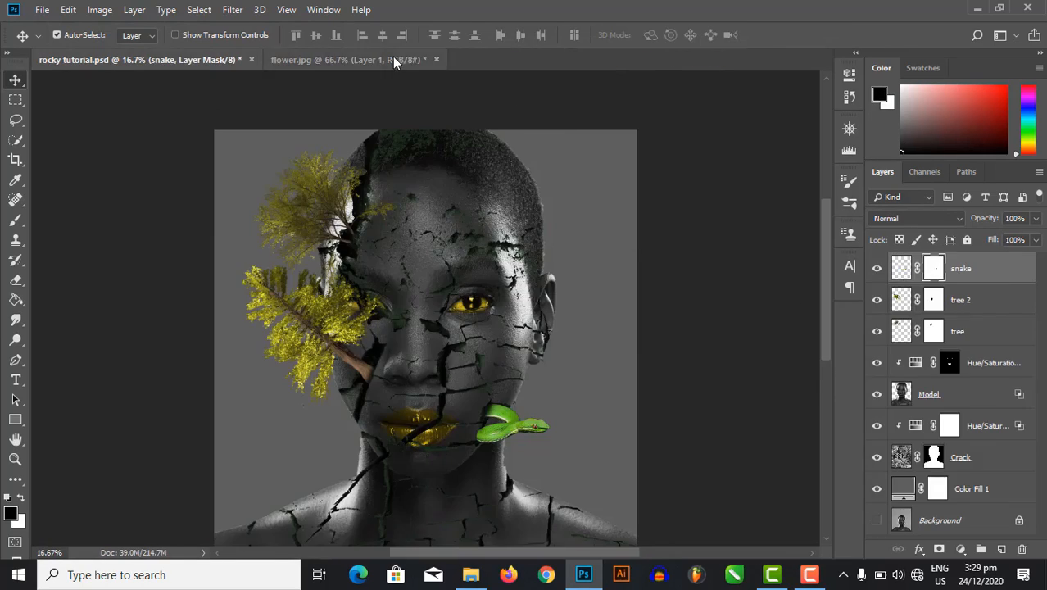
Step: Bring the pink flower cutout from flower.jpg into the portrait and move it over the cheek beside the nose
left_click(393, 57)
mouse_move(410, 270)
left_mouse_down()
mouse_move(389, 253)
mouse_move(418, 270)
left_mouse_up()
left_click_drag(130, 64, 466, 292)
key("ctrl+minus")
key("ctrl+minus")
key("ctrl+plus")
left_click_drag(457, 233, 440, 287)
Step: Scale the pink flower down to a small bloom sitting on the crack between the nose and the cheek
key("ctrl+t")
key("ctrl+equal")
key("ctrl+equal")
key("ctrl+equal")
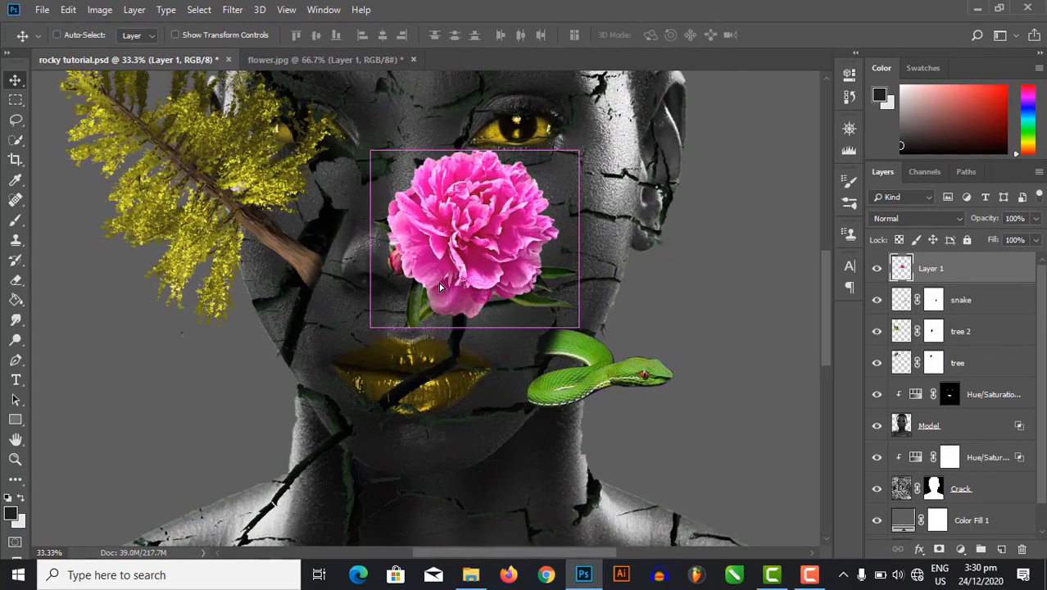
left_click_drag(581, 149, 492, 220)
left_click(694, 35)
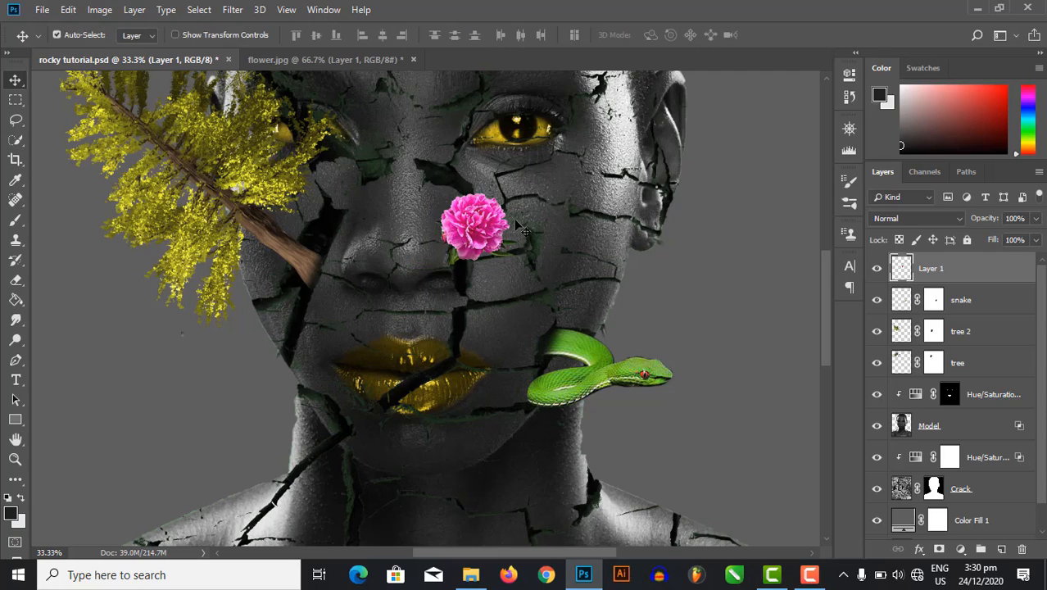
Step: Examine the flower's size and placement against the whole portrait composition
key("ctrl+minus")
key("ctrl+minus")
key("ctrl+minus")
key("ctrl+minus")
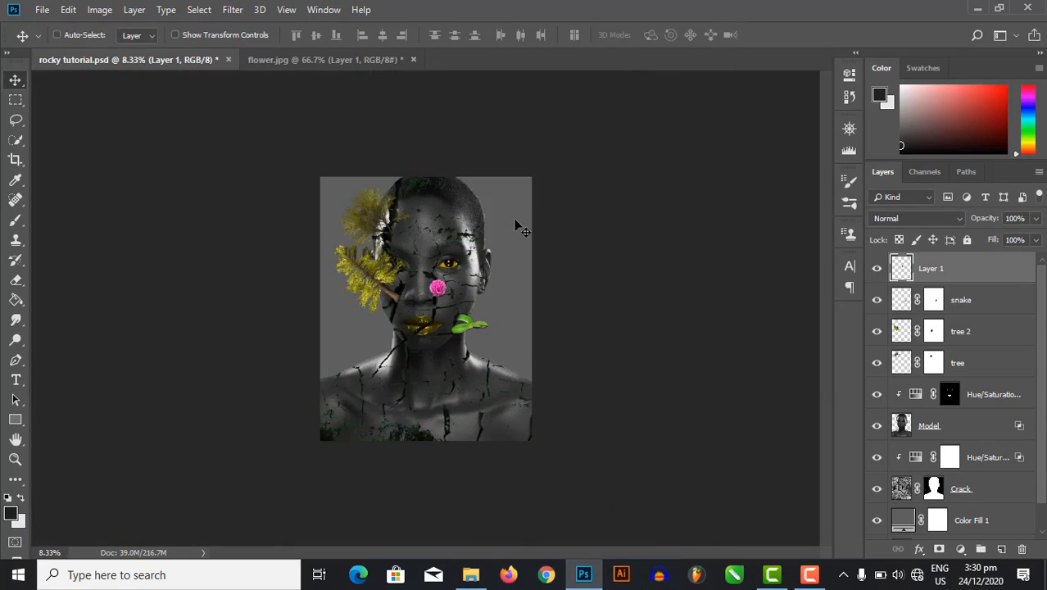
key("ctrl+plus")
key("ctrl+plus")
key("ctrl+plus")
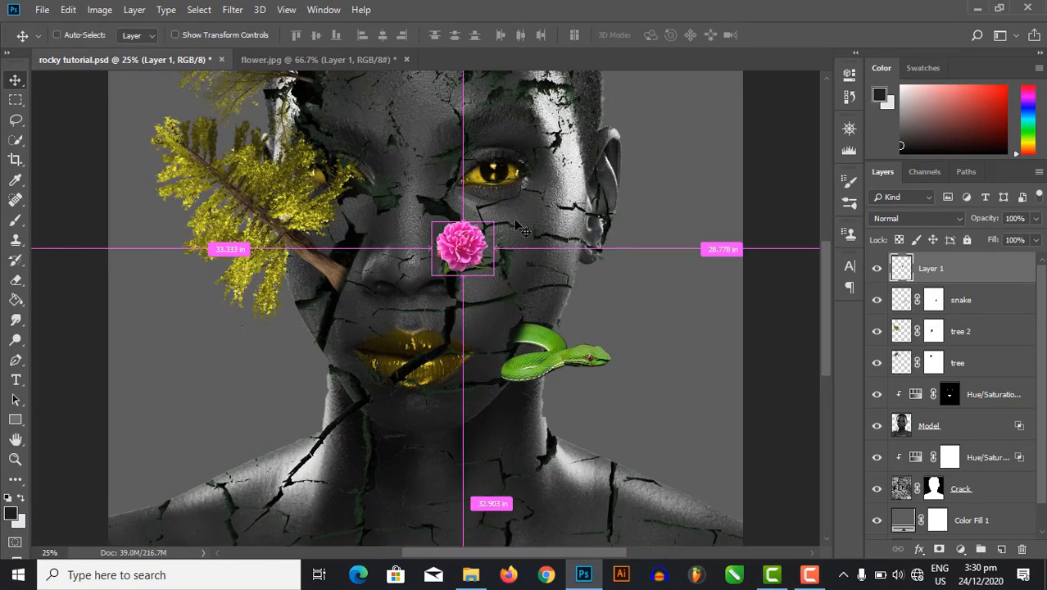
key("ctrl+minus")
key("ctrl+minus")
key("ctrl+plus")
mouse_move(822, 250)
left_mouse_down()
mouse_move(824, 286)
mouse_move(824, 231)
left_mouse_up()
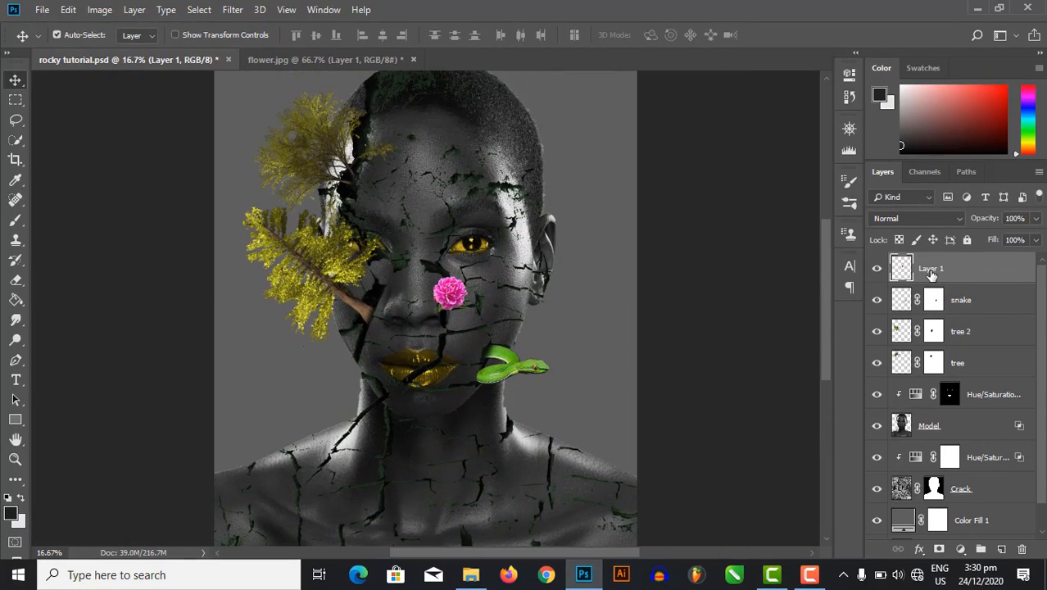
Step: Rename the pink flower's layer as "flower", and undo the layer mask added to it
type("ower")
key("Return")
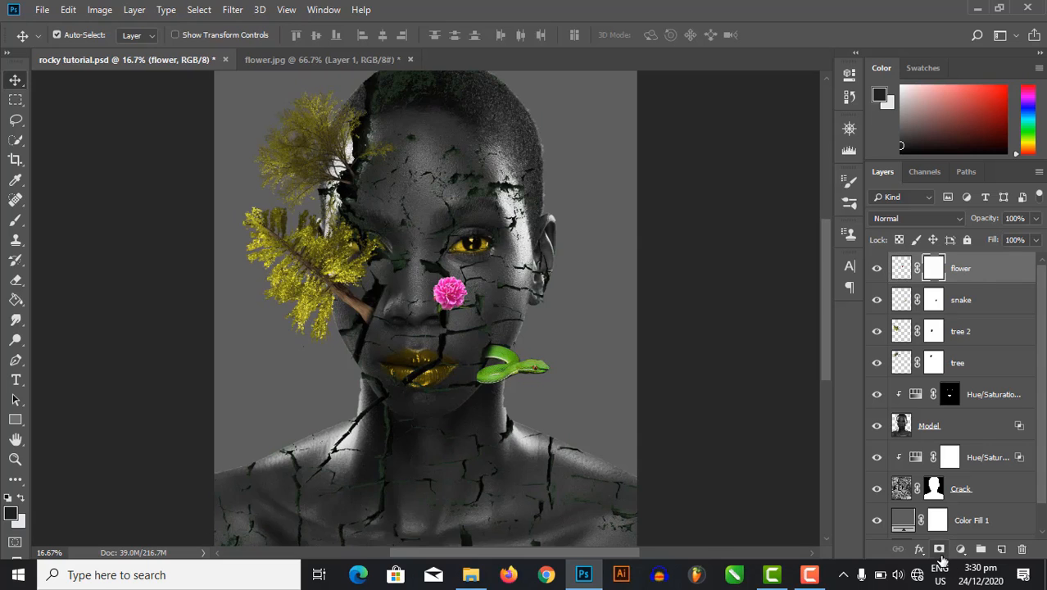
left_click(939, 551)
key("ctrl+z")
Step: Add a new layer above the flower and render a Pepper Tree on it with the Tree filter
left_click(1001, 551)
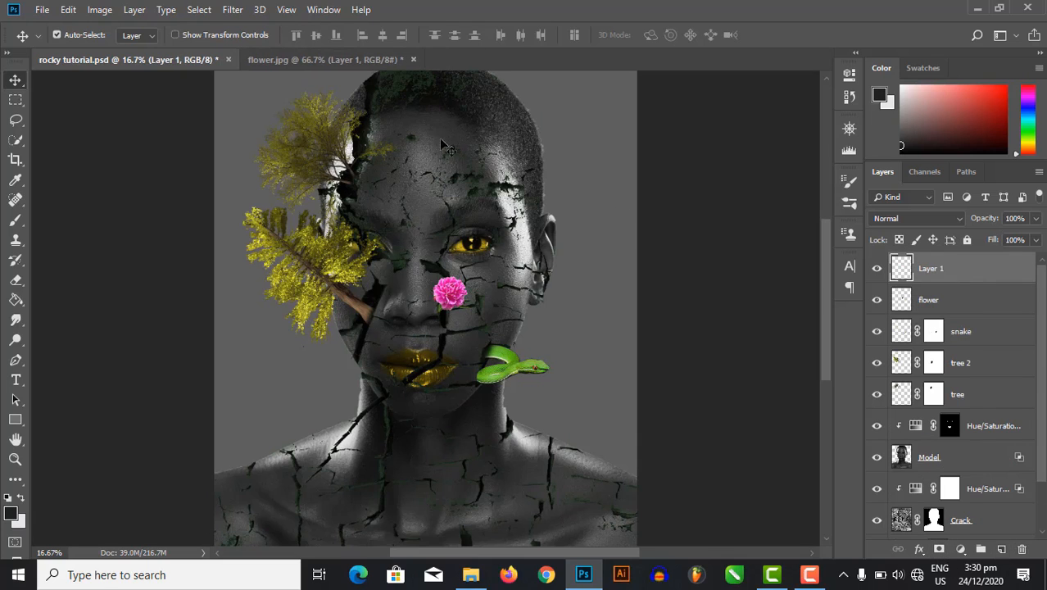
left_click(230, 10)
mouse_move(405, 258)
left_click(484, 287)
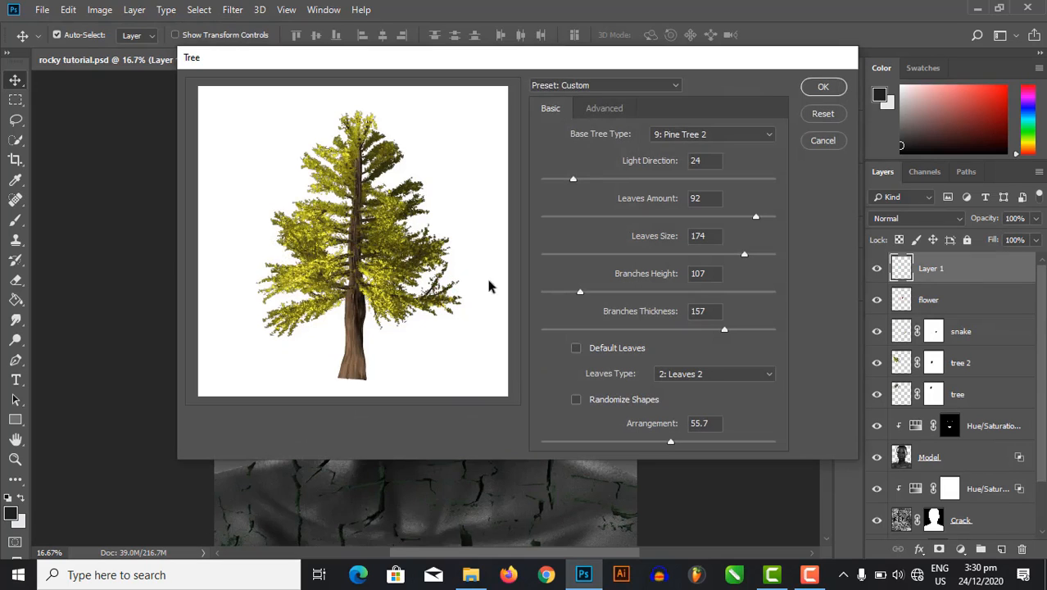
left_click(691, 133)
left_click(729, 266)
left_click(727, 135)
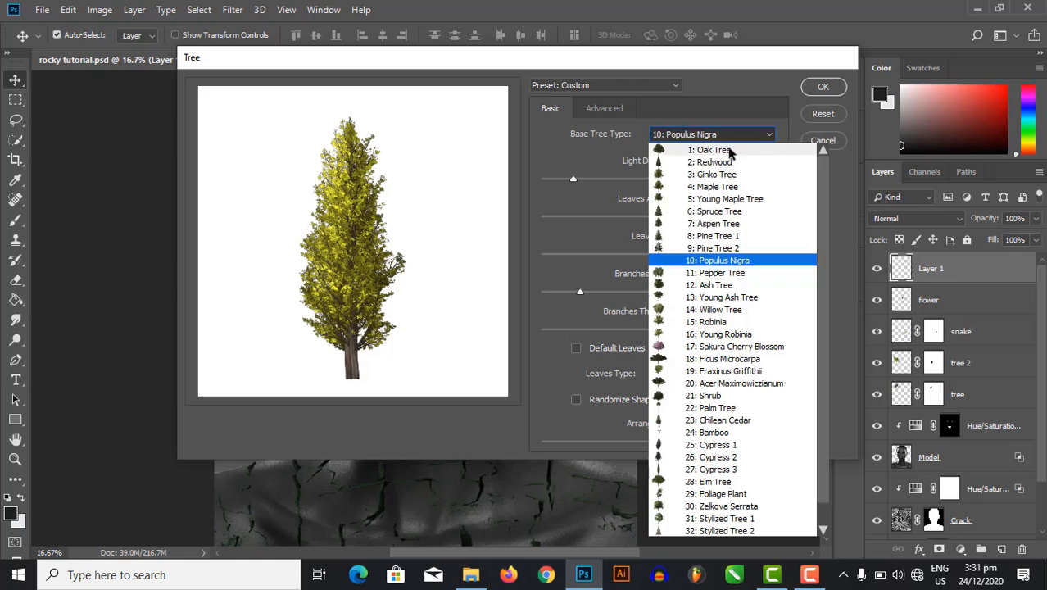
left_click(746, 273)
left_click(824, 87)
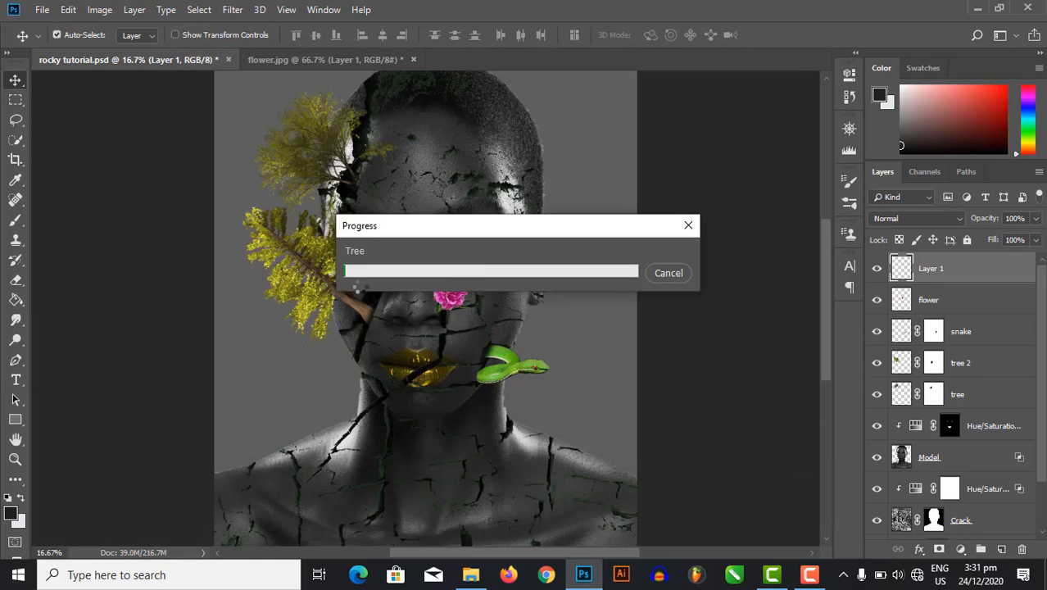
Step: Scale the new tree to about 57%, rotate it about 17°, and place its trunk on the crack in the chest
key("ctrl+t")
key("ctrl+minus")
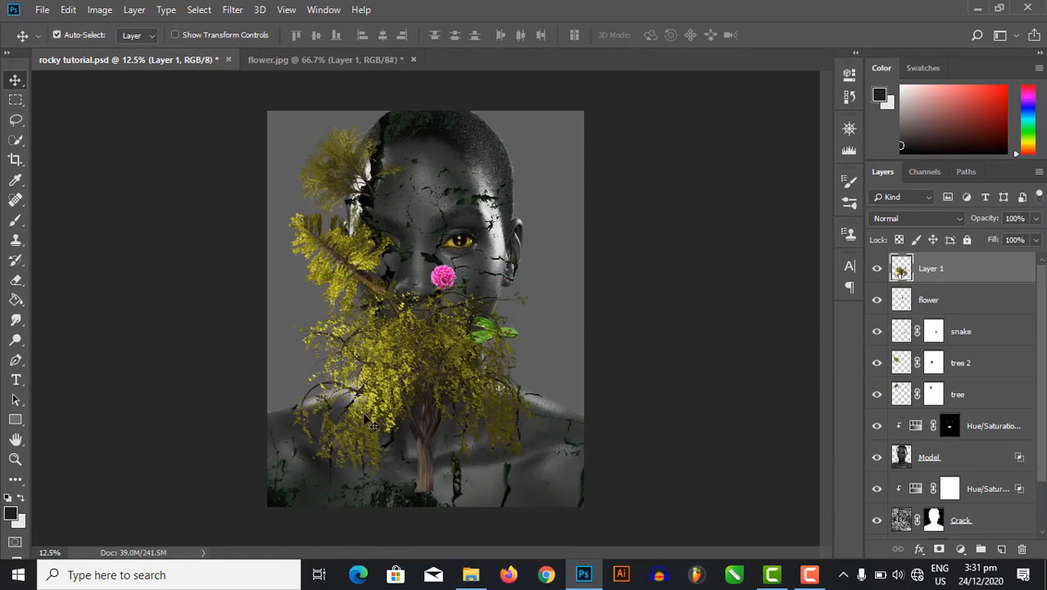
left_click_drag(543, 272, 479, 312)
left_click_drag(410, 434, 443, 465)
left_click_drag(541, 339, 561, 368)
left_click_drag(474, 417, 503, 426)
left_click_drag(565, 379, 553, 384)
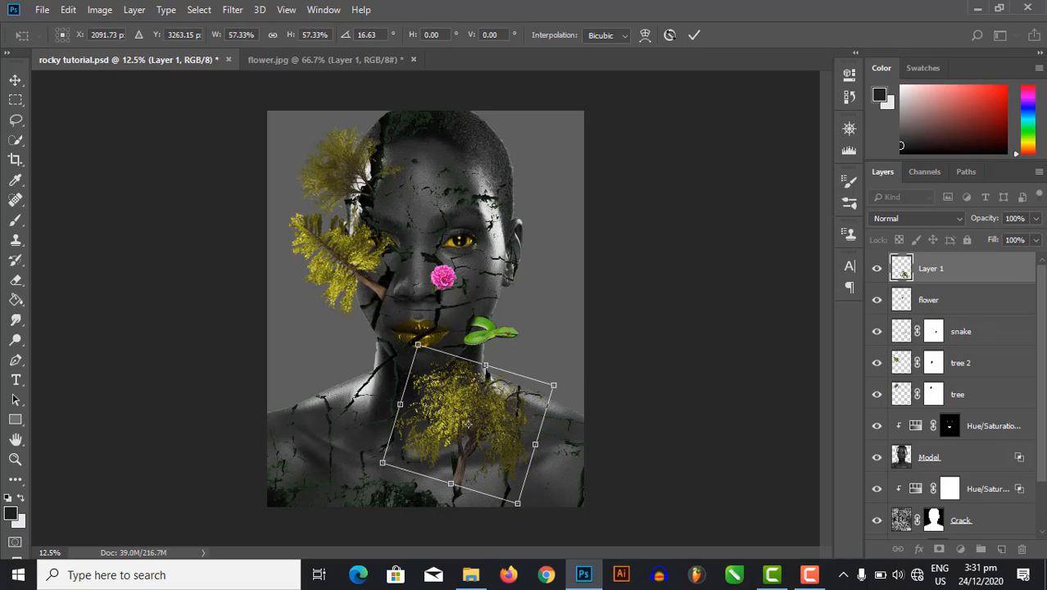
left_click(694, 35)
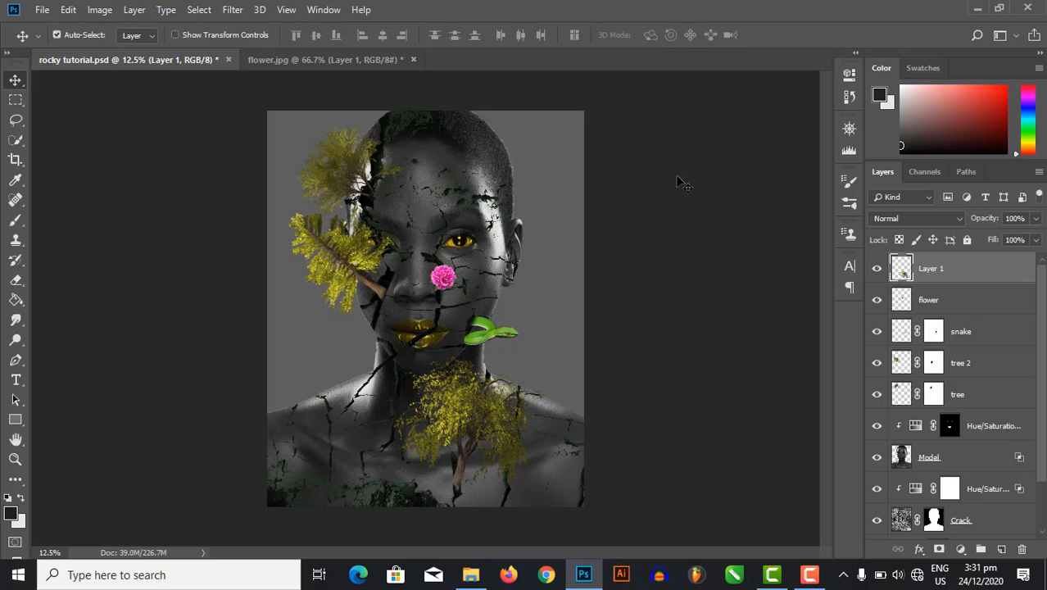
Step: Rename the new tree's layer as "tree 3"
double_click(937, 273)
type("tree 3")
key("Return")
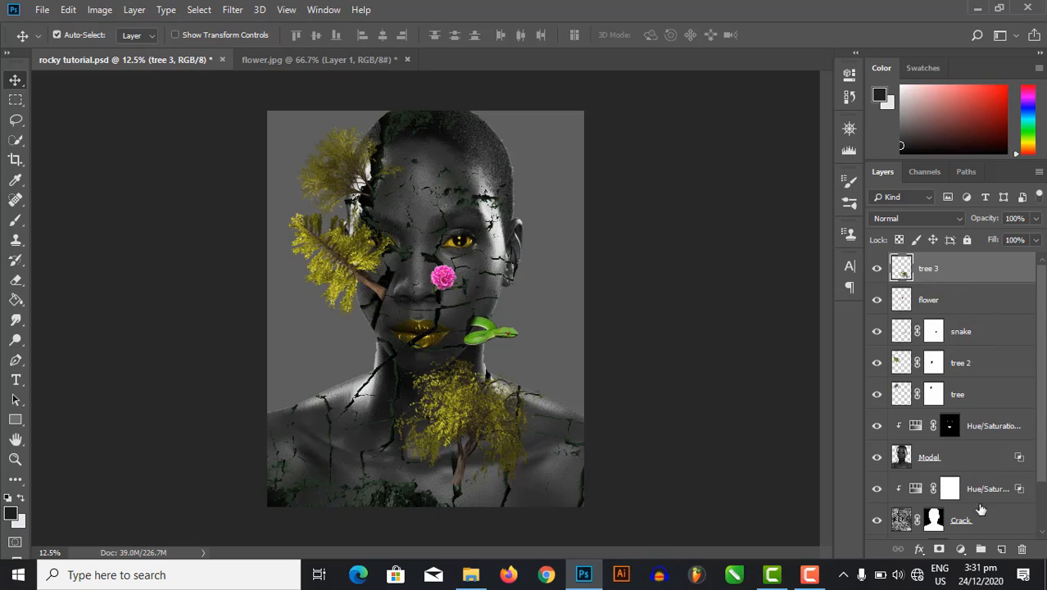
Step: Add a layer mask to tree 3 and paint out the trunk's base so it emerges from the chest crack
left_click(940, 549)
key("ctrl+plus")
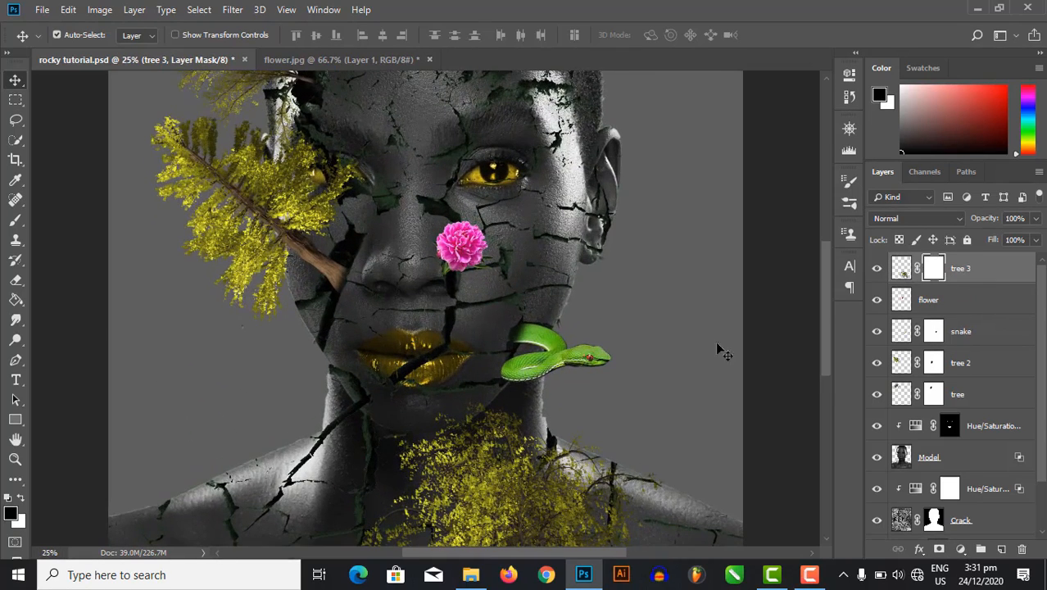
left_click_drag(827, 264, 826, 349)
key("b")
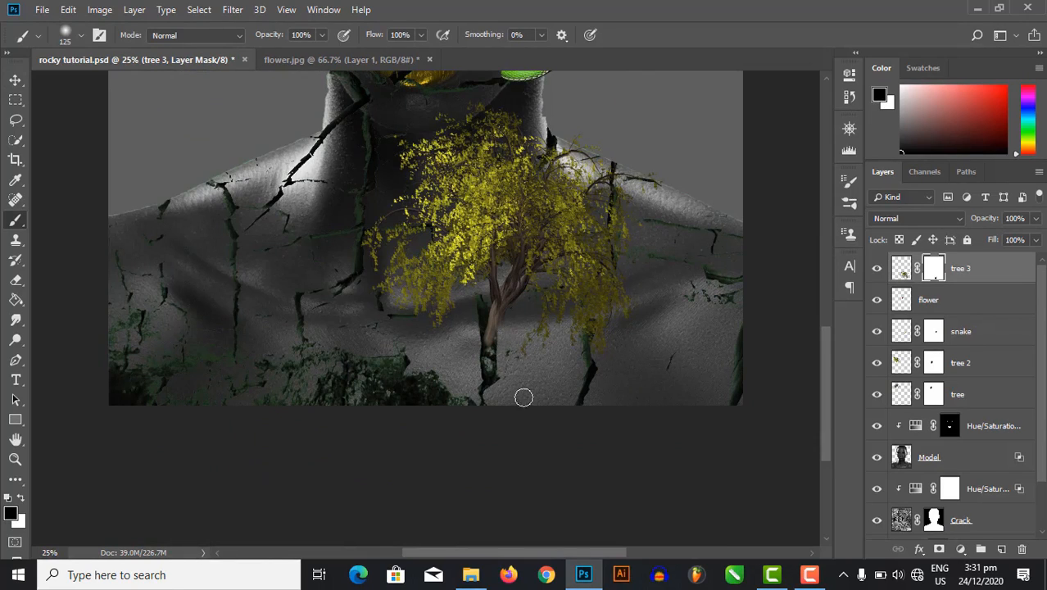
Step: Duplicate tree 3, place the copy beneath it without its mask, and rename the copy "tree 3 shadow"
key("v")
key("ctrl+j")
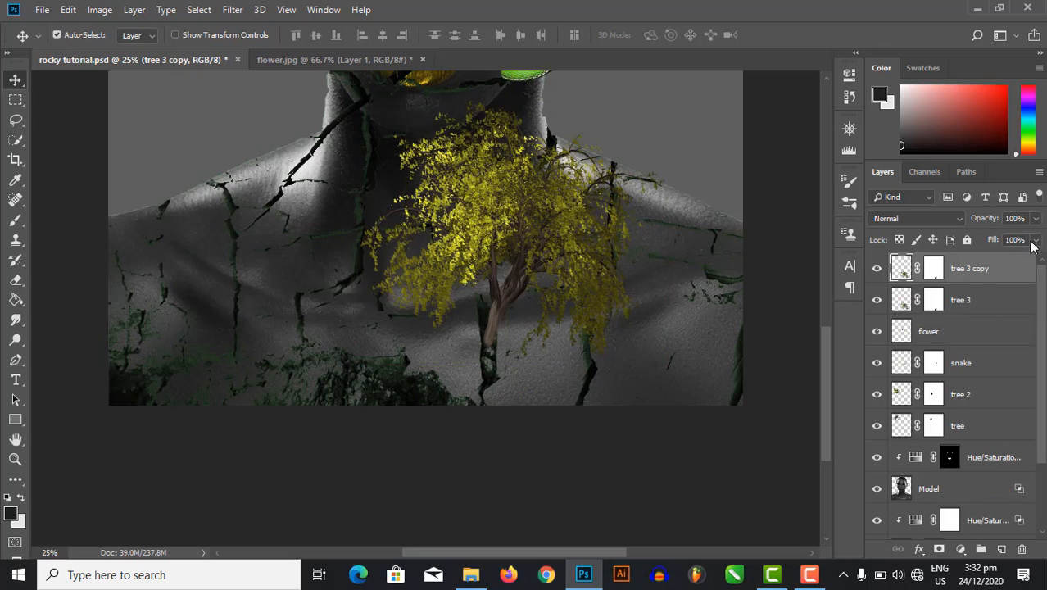
left_click_drag(988, 271, 1019, 550)
left_click(584, 224)
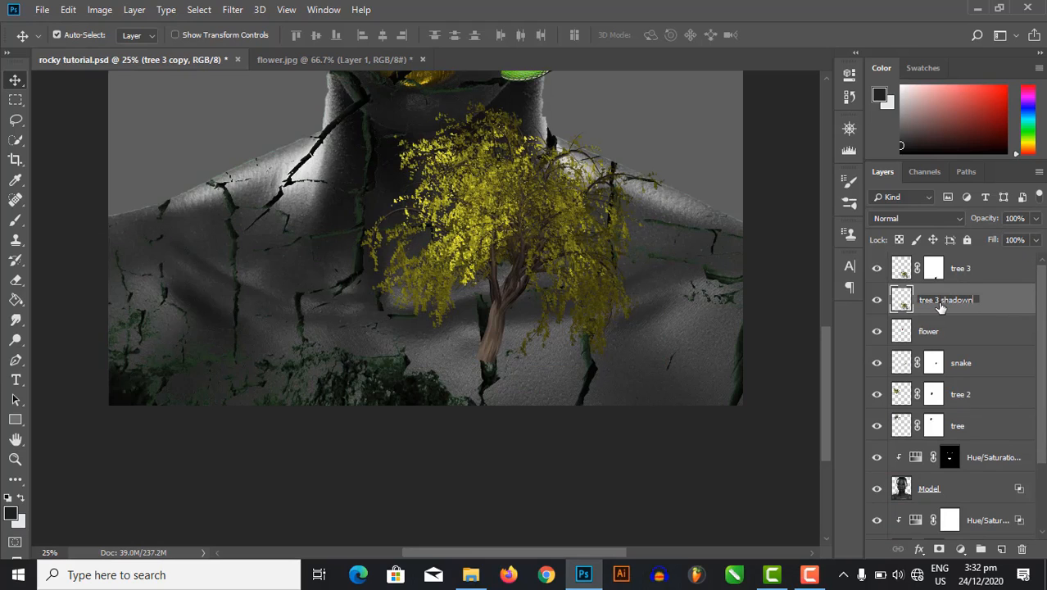
key("BackSpace")
key("Return")
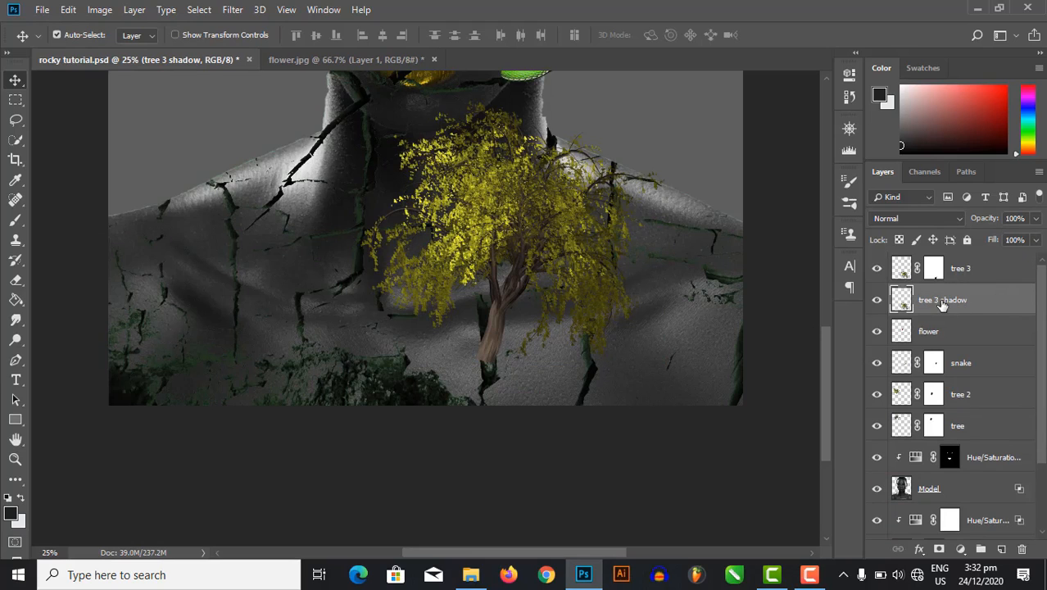
Step: Desaturate the tree 3 shadow layer with Hue/Saturation at a saturation of -100
key("ctrl+u")
left_click_drag(667, 264, 591, 263)
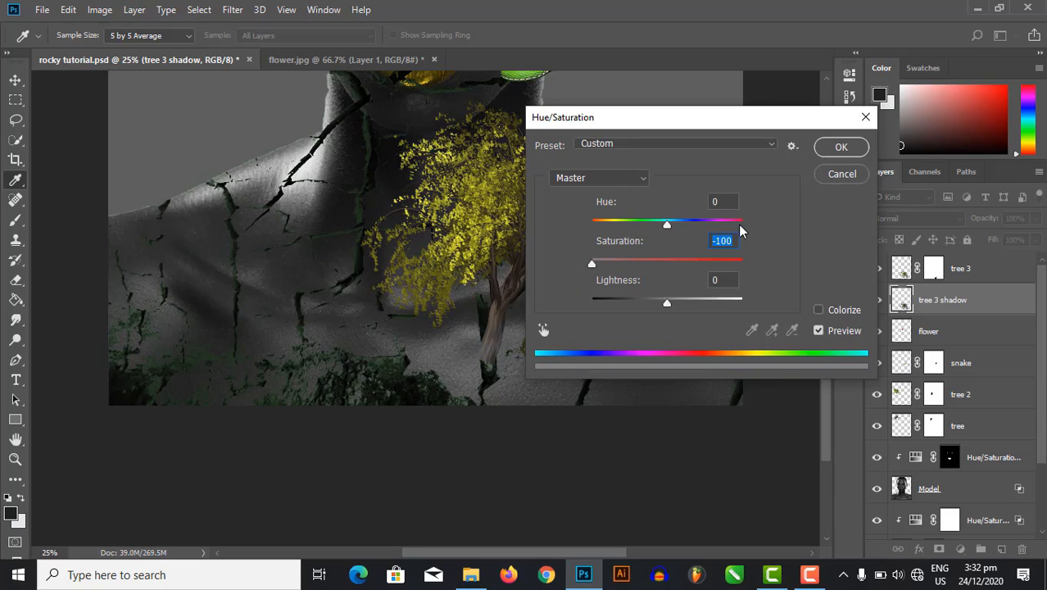
left_click(853, 155)
Step: Squash the tree 3 shadow to about 54% height, rotate it about 10.5°, and align its base with the trunk
key("ctrl+t")
left_click_drag(514, 102, 596, 246)
left_click_drag(700, 205, 711, 239)
left_click_drag(514, 324, 530, 304)
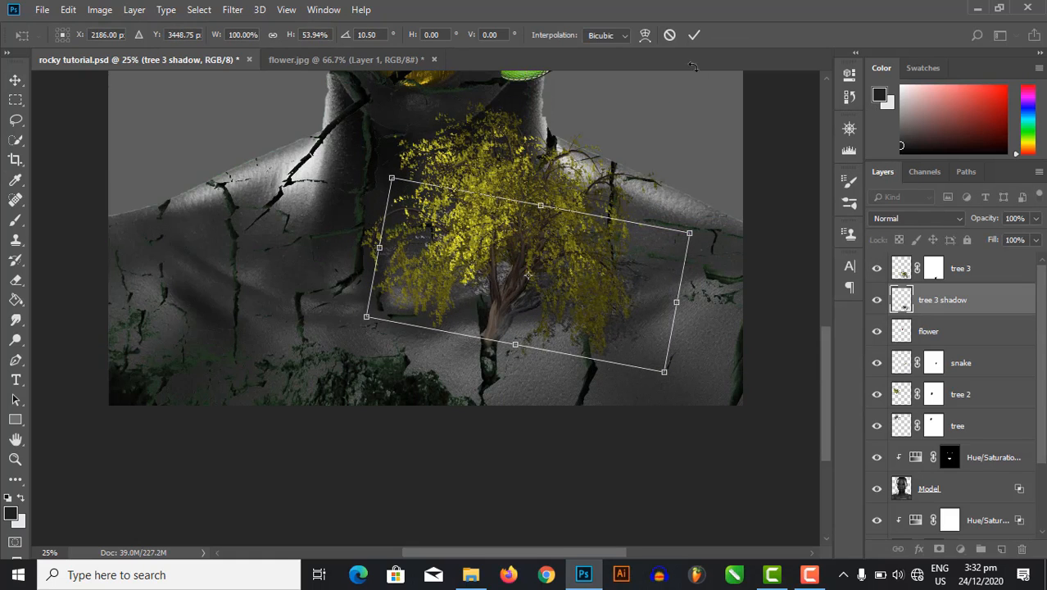
left_click(694, 34)
Step: Darken the tree 3 shadow to black with Hue/Saturation lightness and set the layer's opacity to 29%
key("ctrl+u")
left_click_drag(667, 304, 592, 309)
left_click_drag(649, 118, 780, 58)
left_click(967, 76)
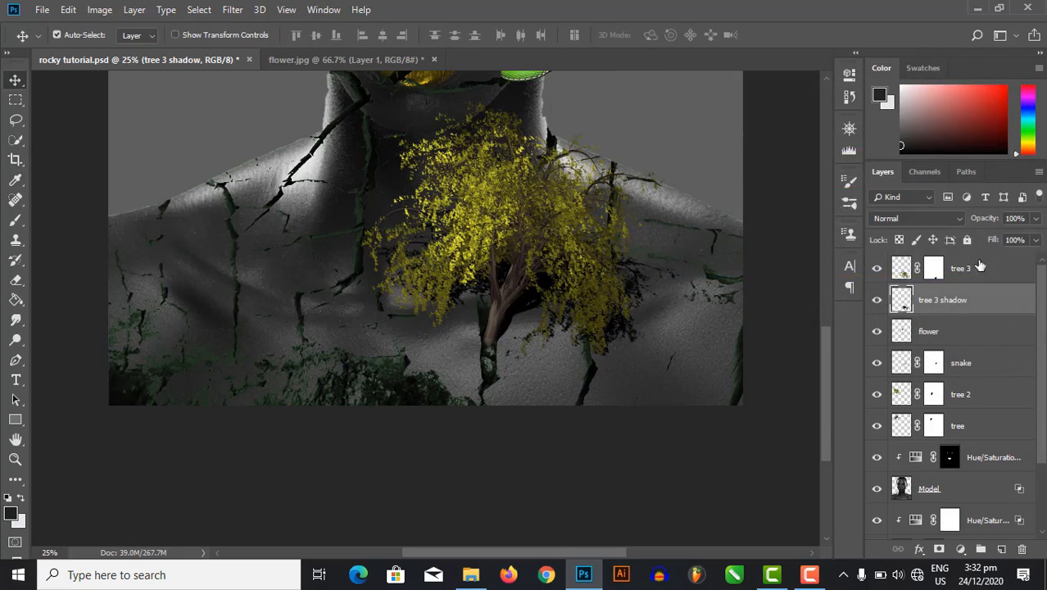
left_click_drag(989, 222, 977, 224)
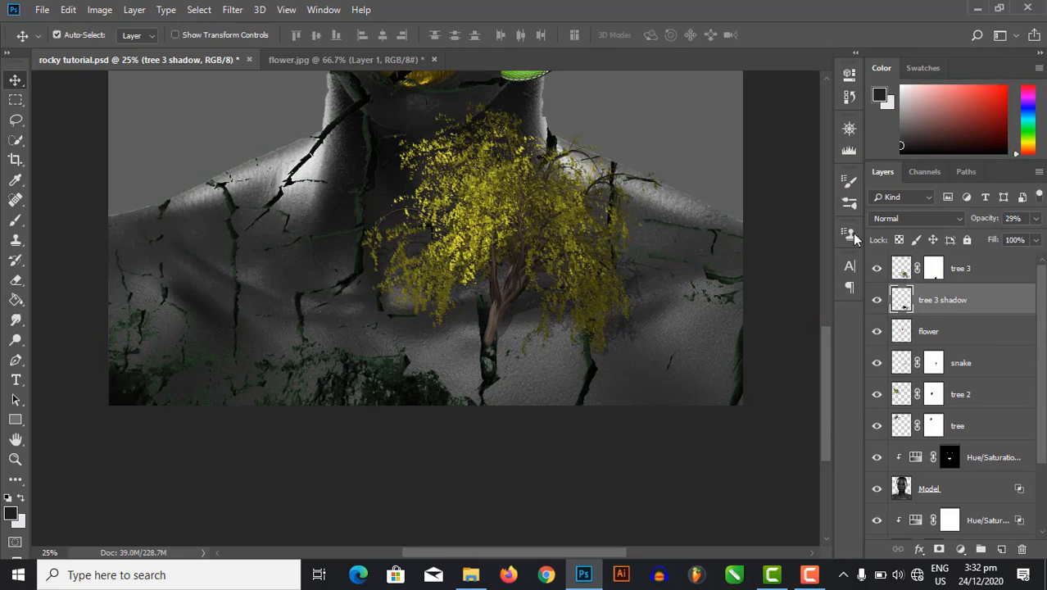
Step: Examine the tree 3 shadow against the whole portrait and up close
left_click(789, 273)
key("ctrl+minus")
key("ctrl+minus")
key("ctrl+minus")
key("ctrl+minus")
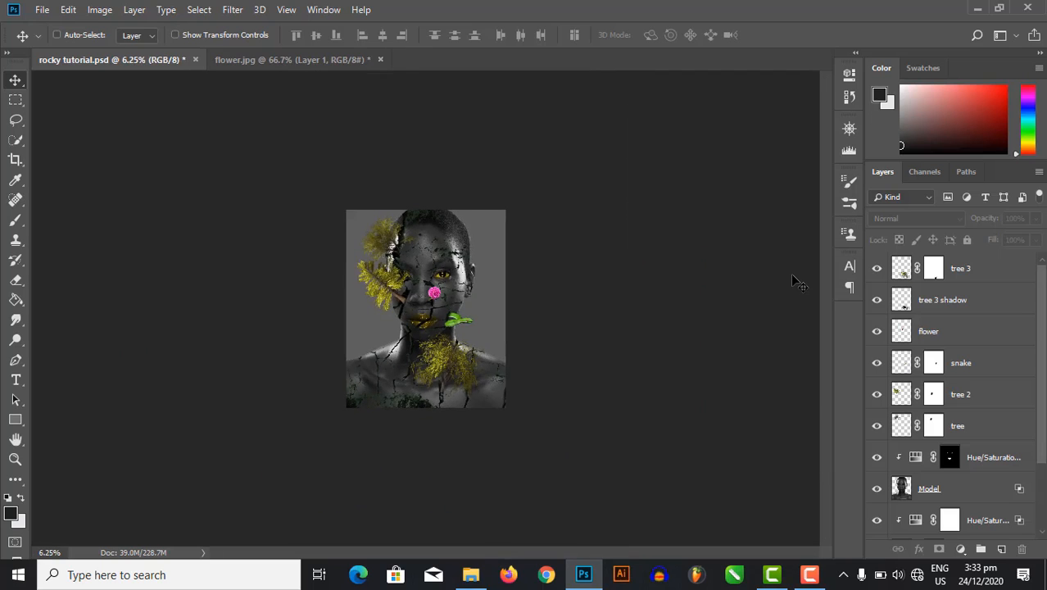
key("ctrl+plus")
left_click(877, 302)
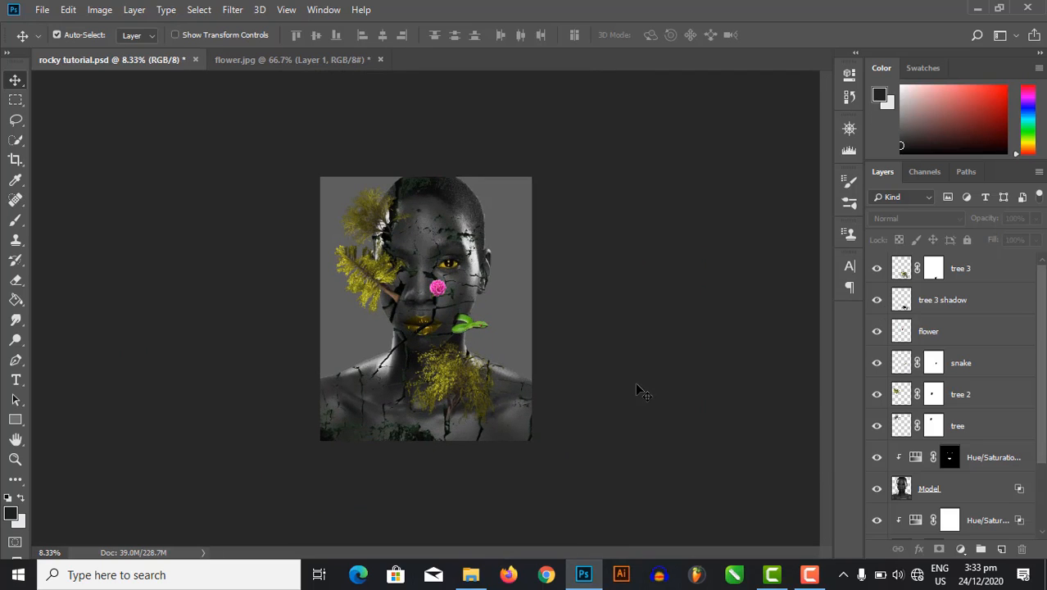
key("ctrl+plus")
key("ctrl+plus")
key("ctrl+plus")
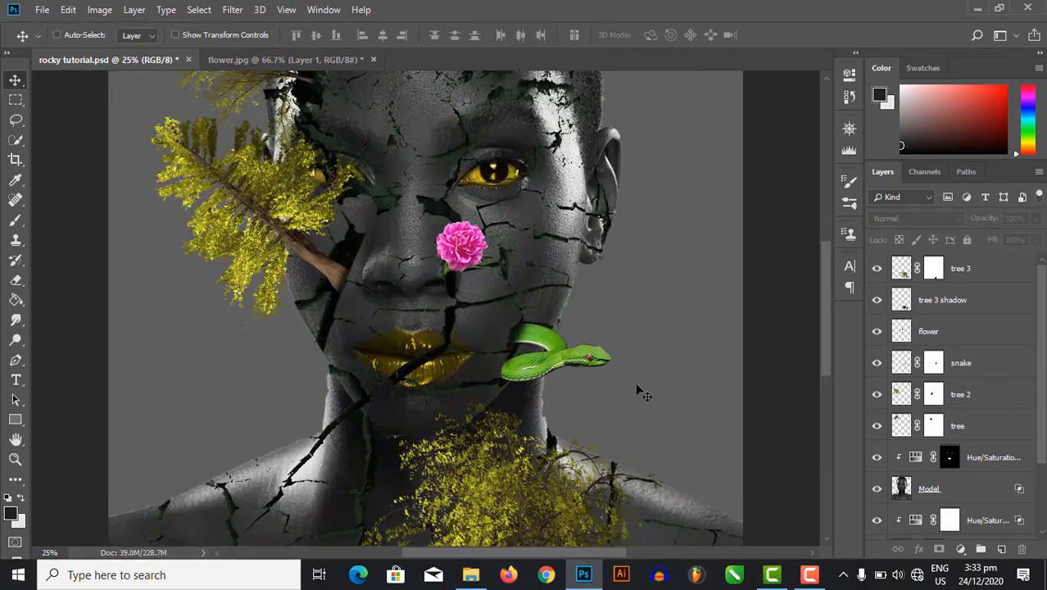
key("ctrl+plus")
key("ctrl+minus")
left_click_drag(823, 309, 826, 311)
Step: Paint black on tree 3's mask to trim the upper foliage overlapping the chin and neck
left_click(933, 267)
scroll(827, 298, "down", 5)
key("b")
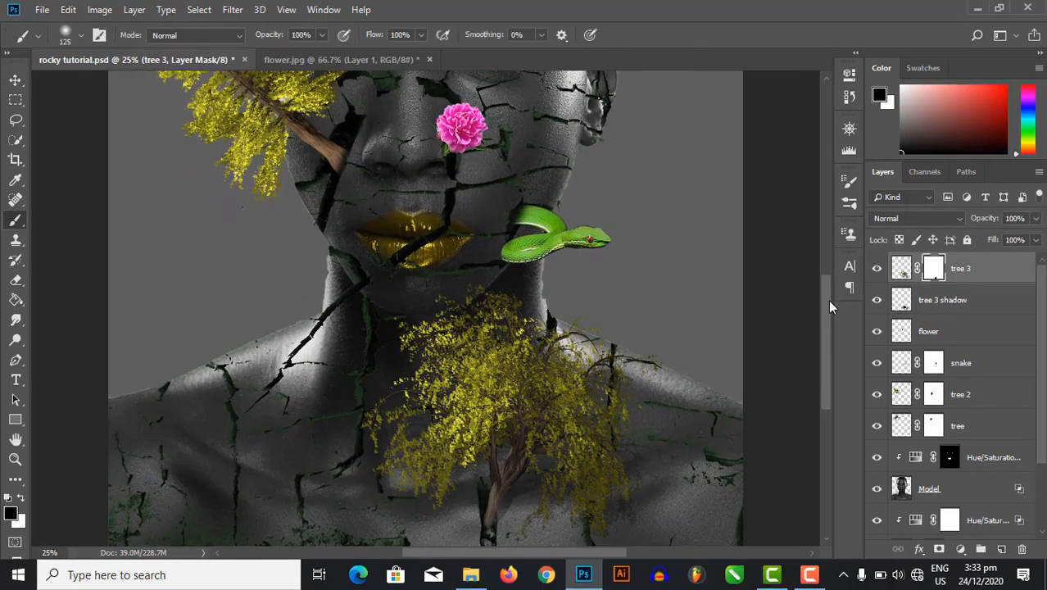
left_click_drag(453, 312, 393, 314)
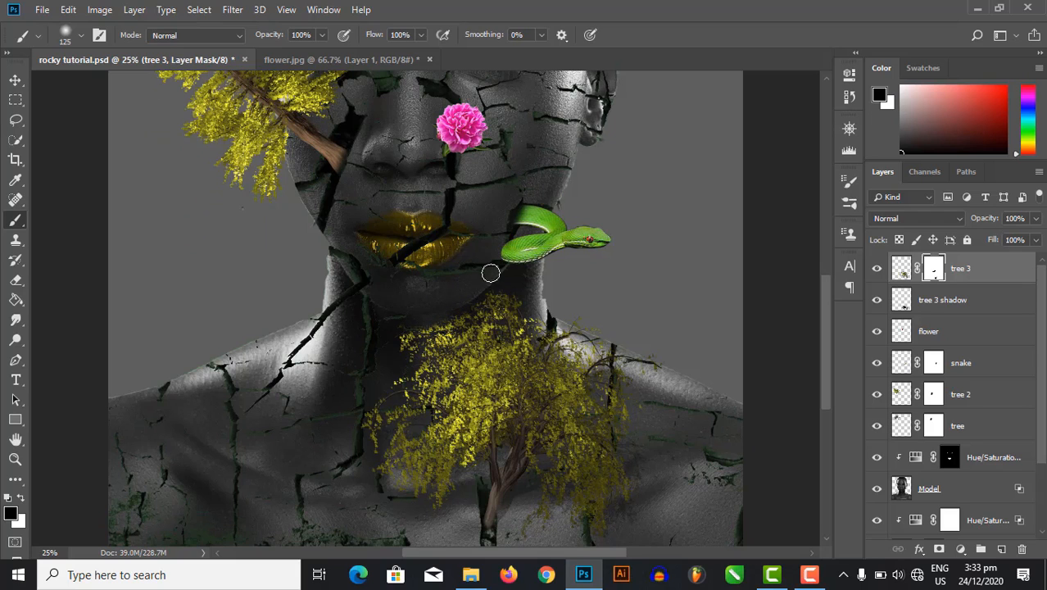
Step: Inspect the trimmed chest tree and the other cutouts at several magnifications to judge the overall composition
key("ctrl+0")
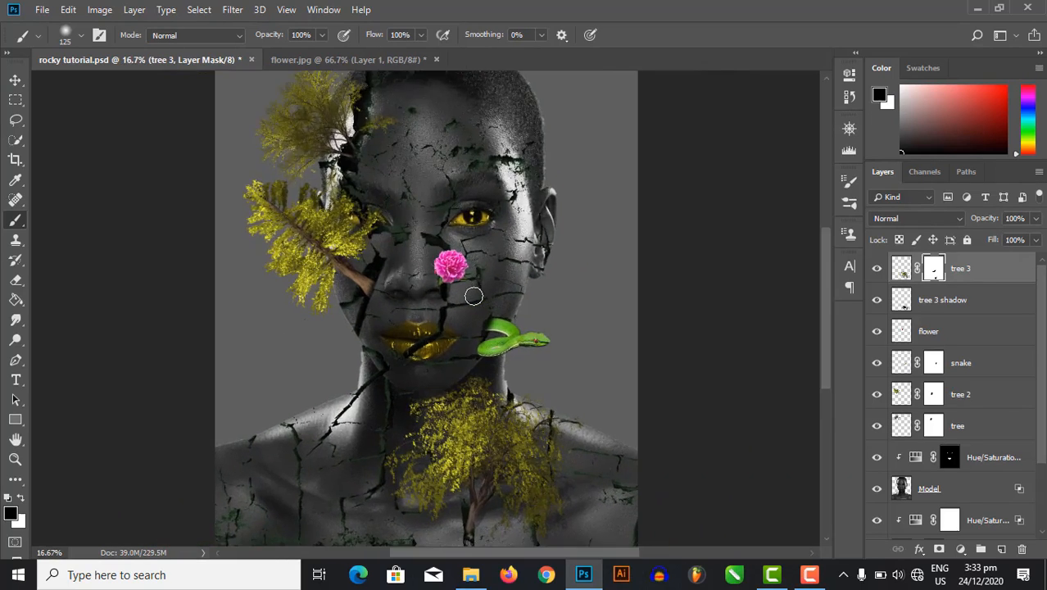
key("ctrl+minus")
key("ctrl+minus")
key("ctrl+minus")
key("ctrl+plus")
key("ctrl+plus")
key("ctrl+plus")
key("ctrl+plus")
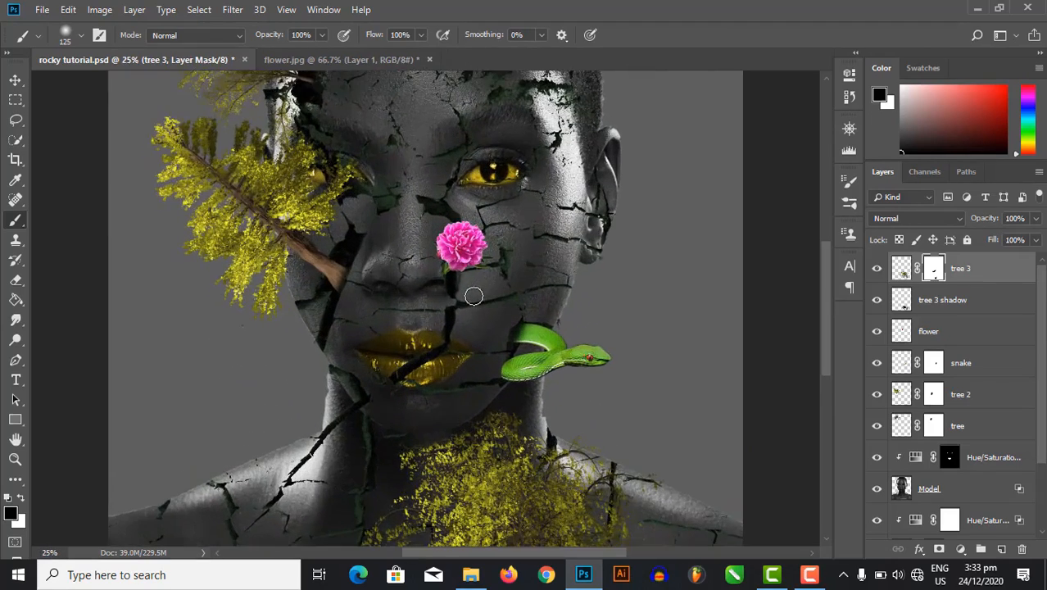
key("ctrl+minus")
key("ctrl+minus")
key("ctrl+minus")
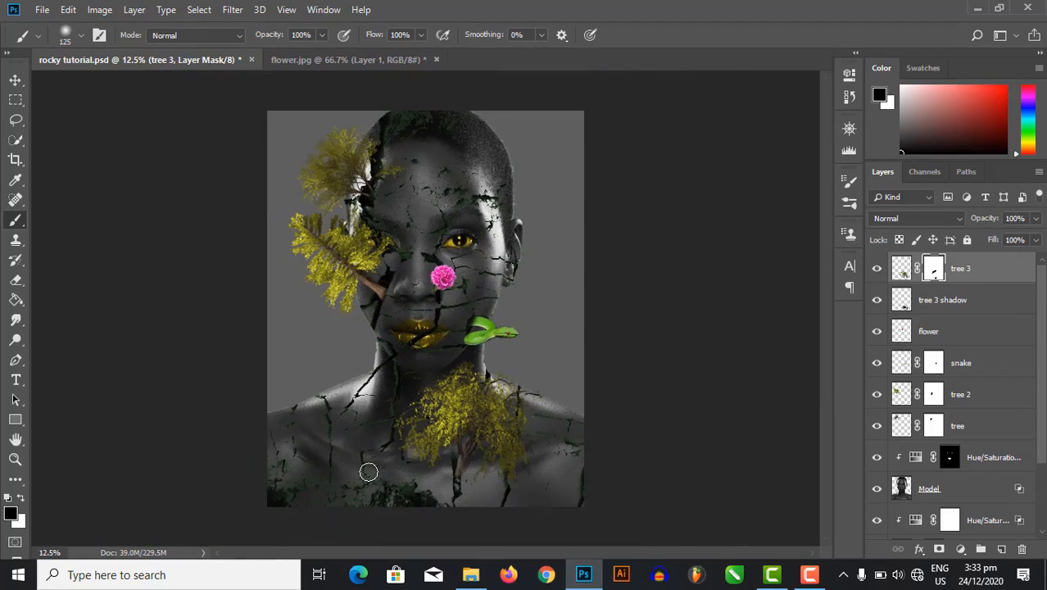
key("ctrl+plus")
key("ctrl+plus")
key("ctrl+plus")
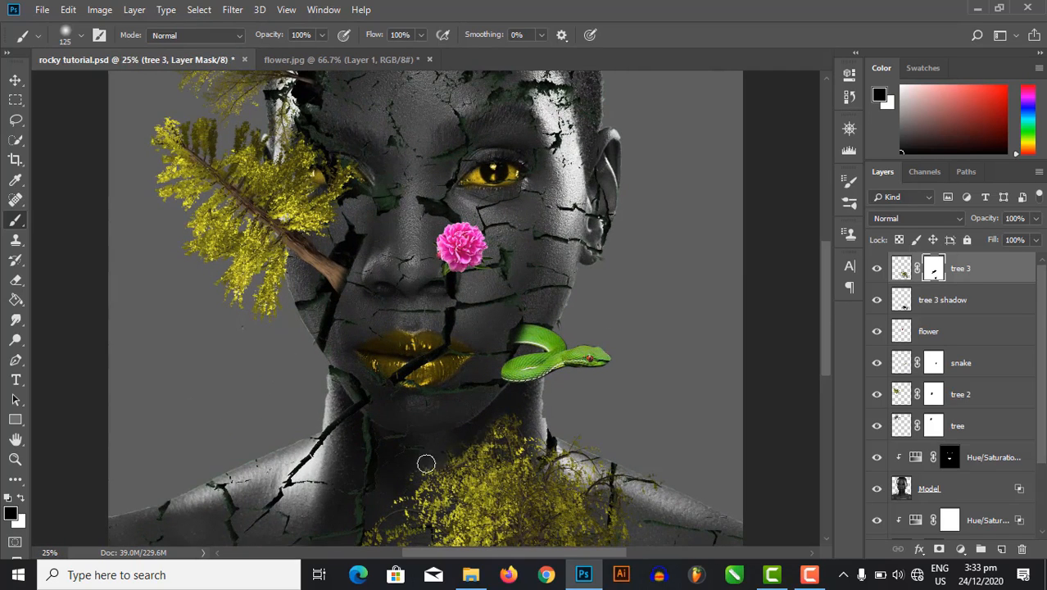
key("ctrl+minus")
key("ctrl+minus")
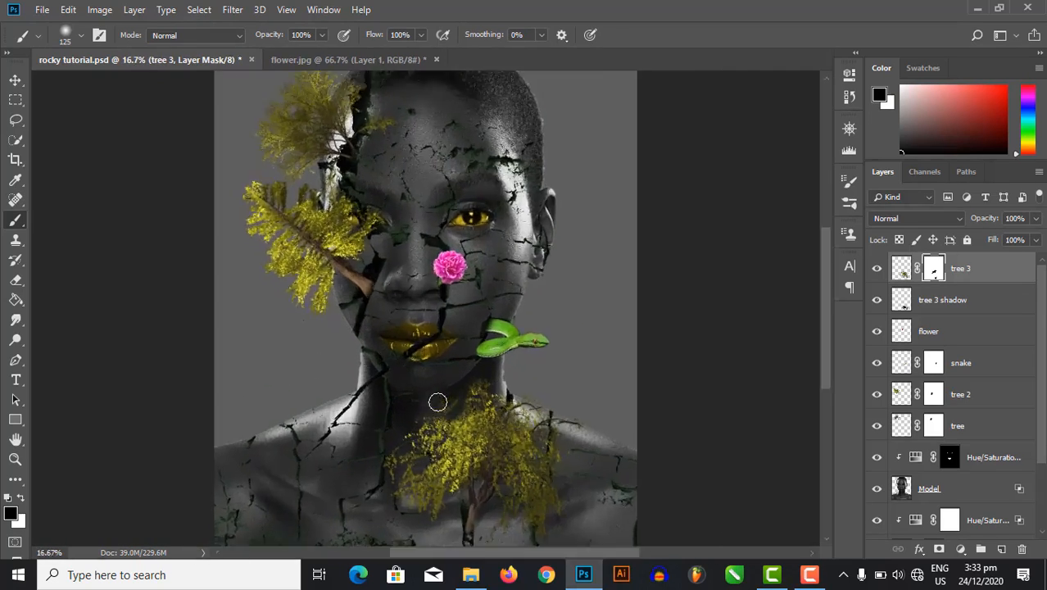
key("ctrl+plus")
key("ctrl+plus")
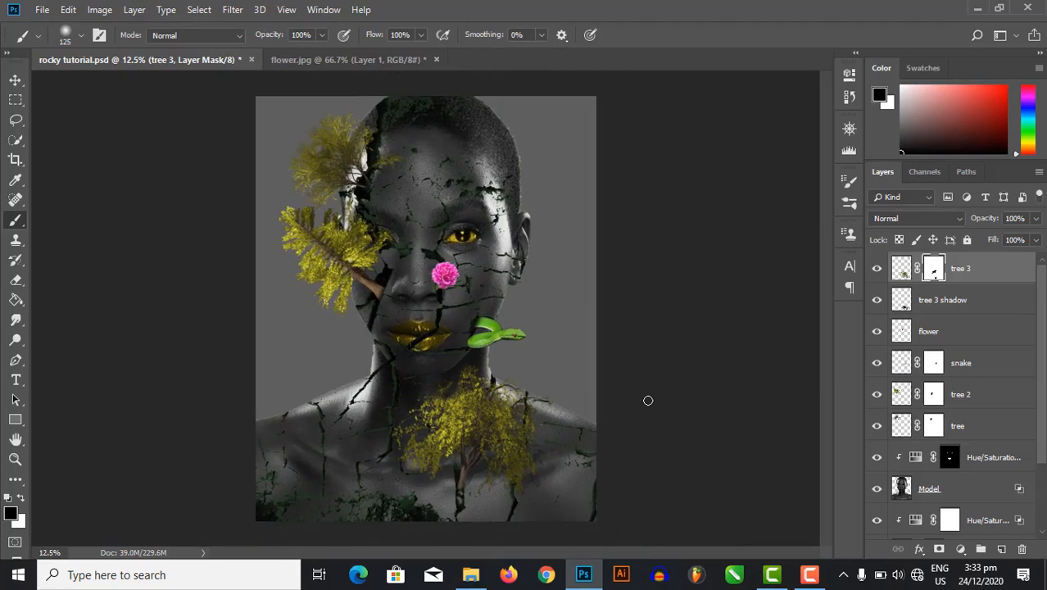
key("ctrl+plus")
key("ctrl+plus")
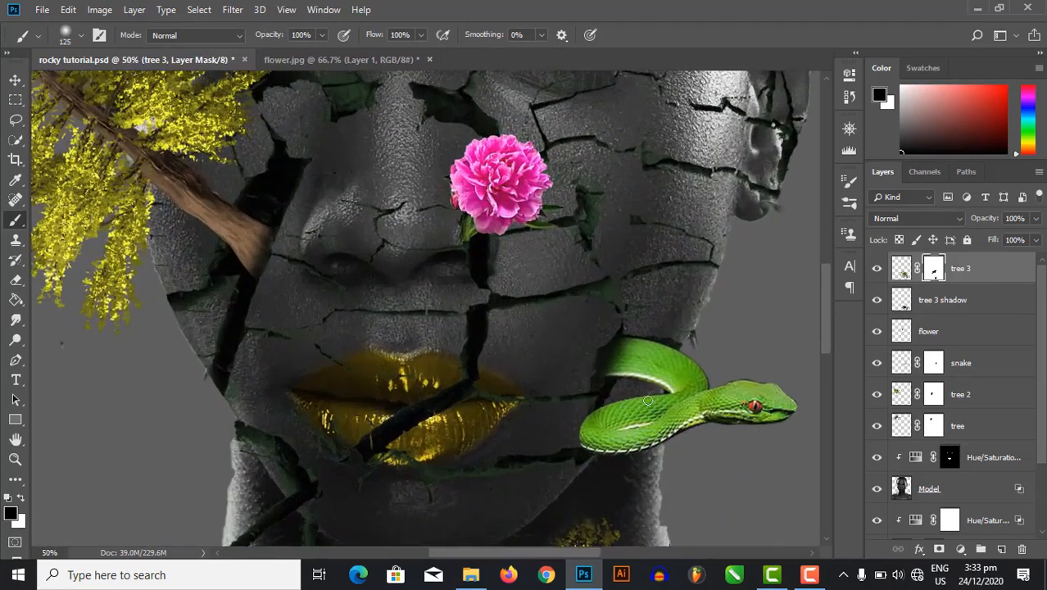
key("v")
left_click_drag(524, 552, 473, 552)
left_click_drag(822, 331, 819, 284)
scroll(817, 282, "down", 5)
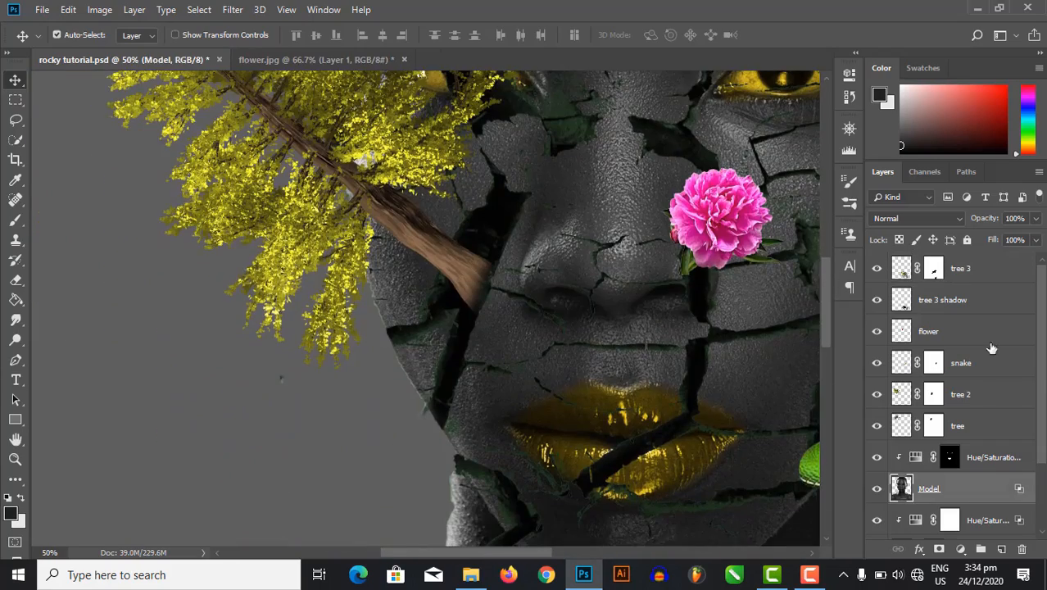
left_click(991, 427)
left_click(1005, 550)
key("b")
left_click_drag(824, 344, 820, 295)
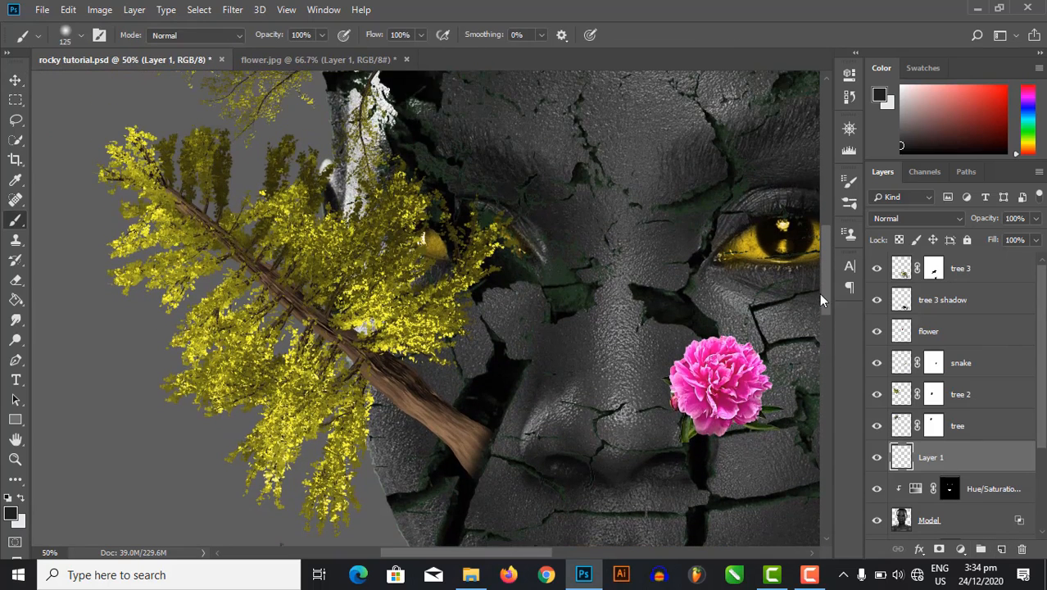
mouse_move(445, 382)
left_mouse_down()
mouse_move(467, 335)
mouse_move(485, 332)
left_mouse_up()
key("ctrl+z")
key("ctrl+z")
key("v")
key("Delete")
Step: Duplicate the tree 2 layer, move the copy beneath the original, and delete the copy's layer mask
left_click(966, 428)
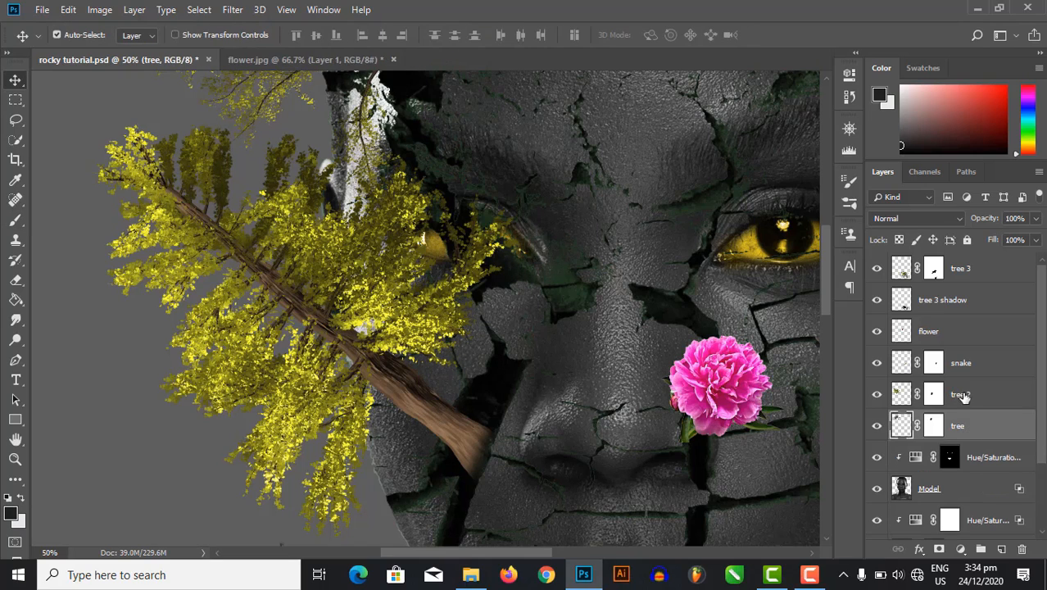
left_click(964, 397)
key("ctrl+j")
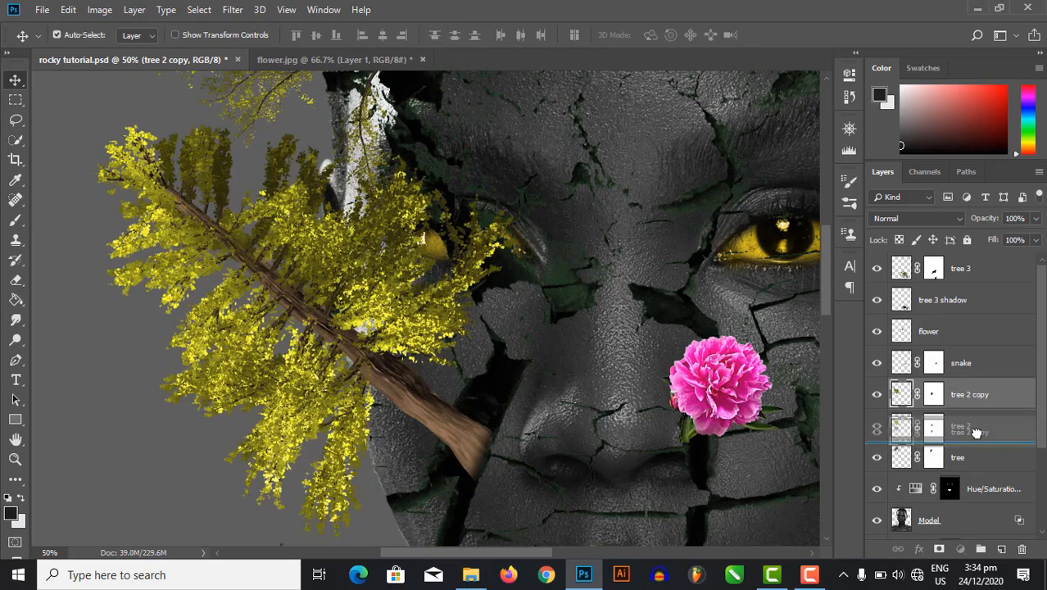
key("ctrl+bracketleft")
left_click_drag(933, 425, 1022, 549)
left_click(581, 223)
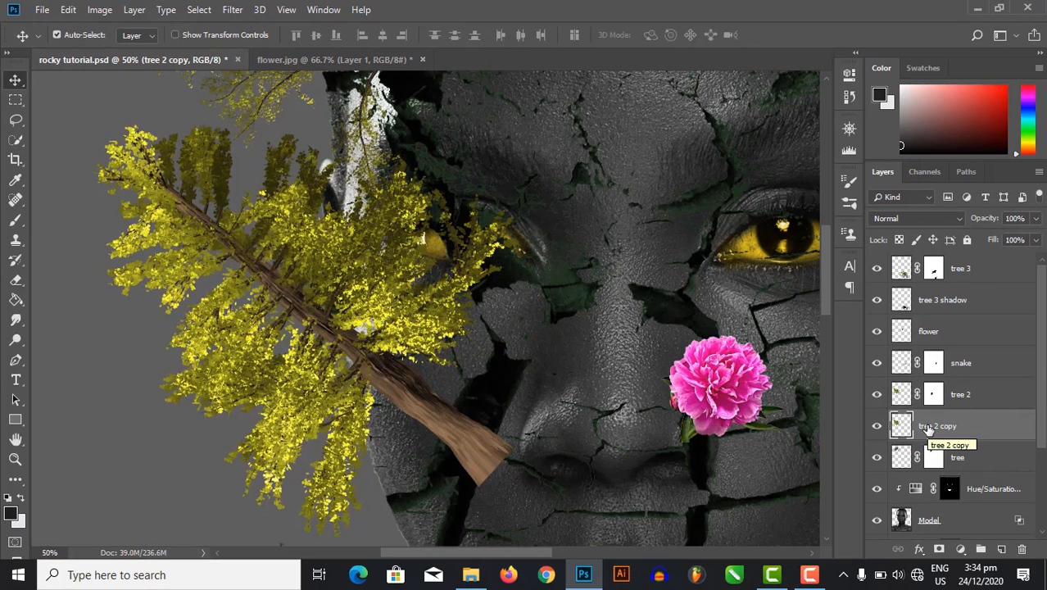
Step: Turn the tree 2 copy fully black using Hue/Saturation, with saturation at -100 and lightness at its minimum
key("ctrl+u")
left_click_drag(795, 191, 537, 197)
left_click_drag(758, 192, 703, 203)
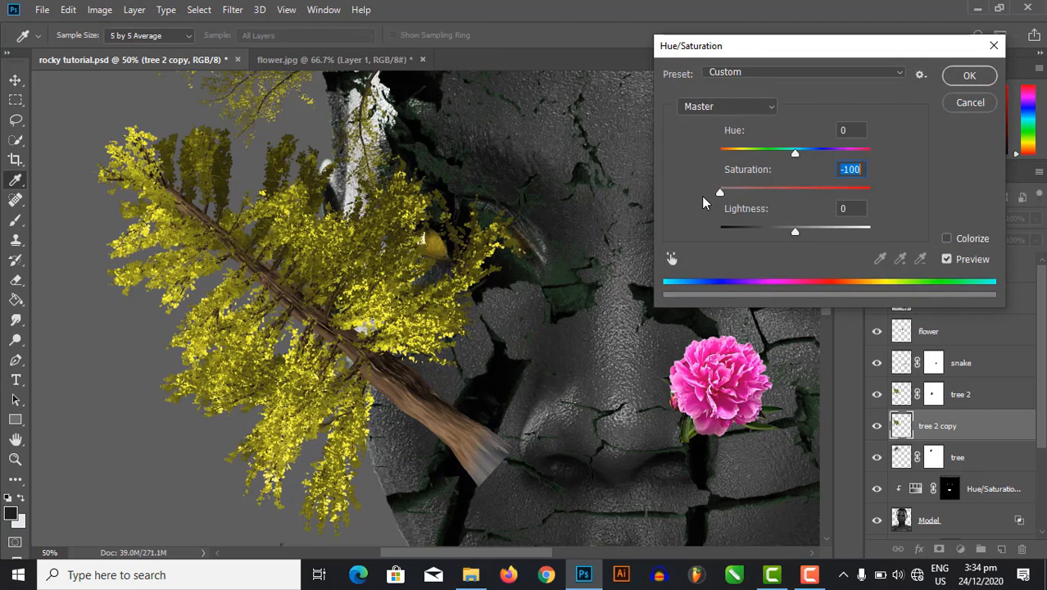
left_click_drag(791, 229, 696, 232)
left_click(969, 75)
key("v")
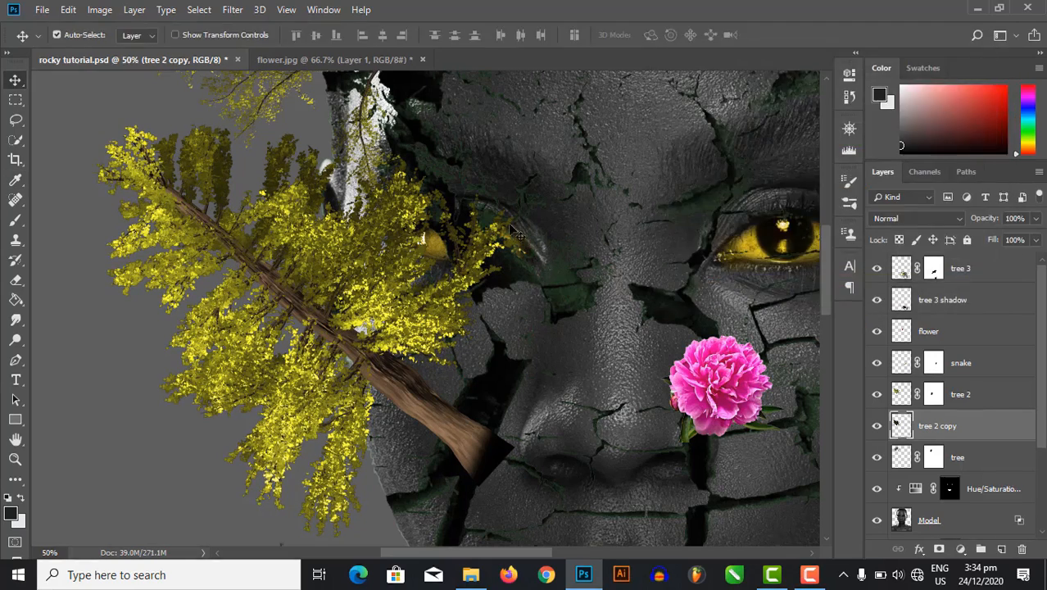
Step: Squash the black tree 2 copy to about 65% height, flip it horizontally, and move it over the cheek behind the original tree
key("ctrl+t")
left_click_drag(307, 125, 305, 268)
right_click(373, 337)
left_click(445, 527)
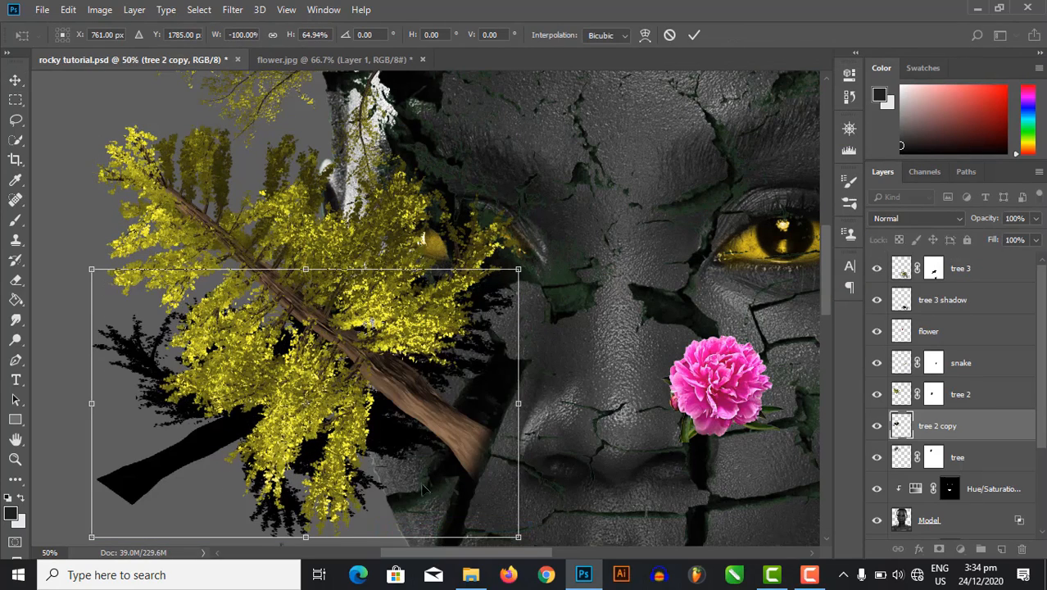
left_click_drag(484, 337, 599, 272)
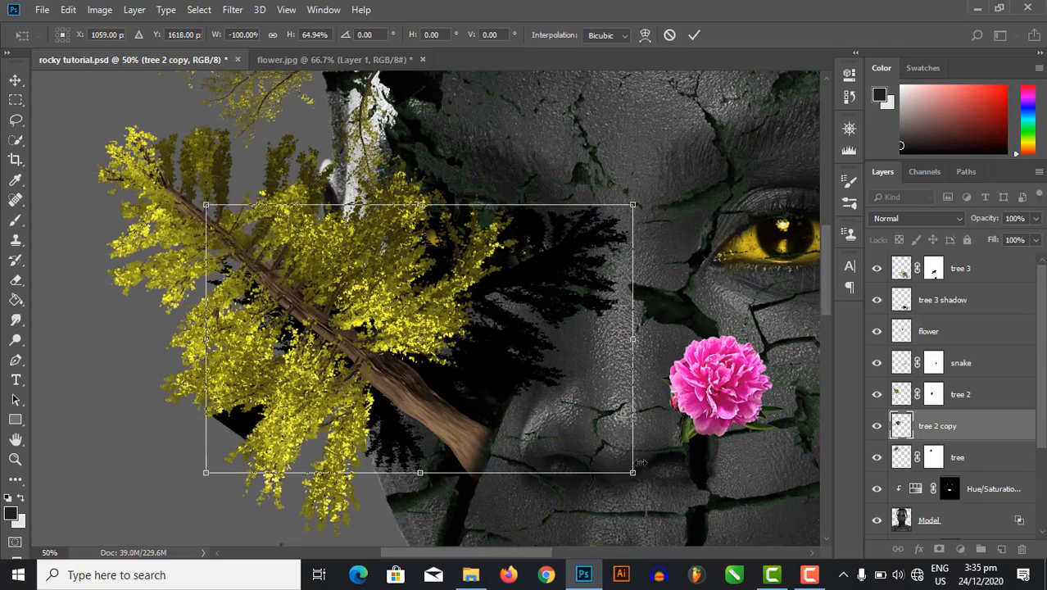
left_click_drag(653, 481, 672, 261)
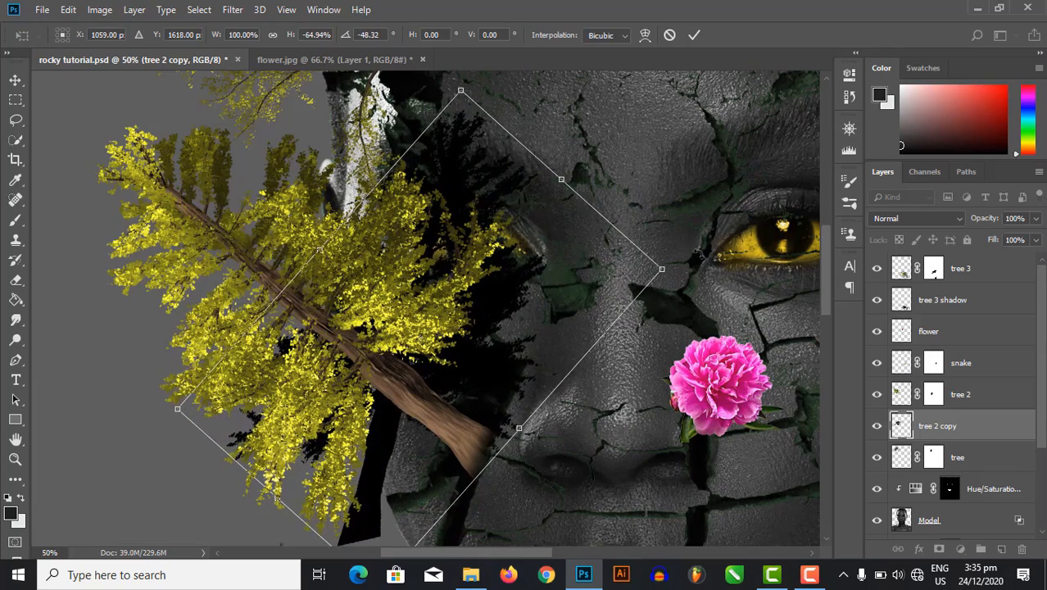
key("ctrl+z")
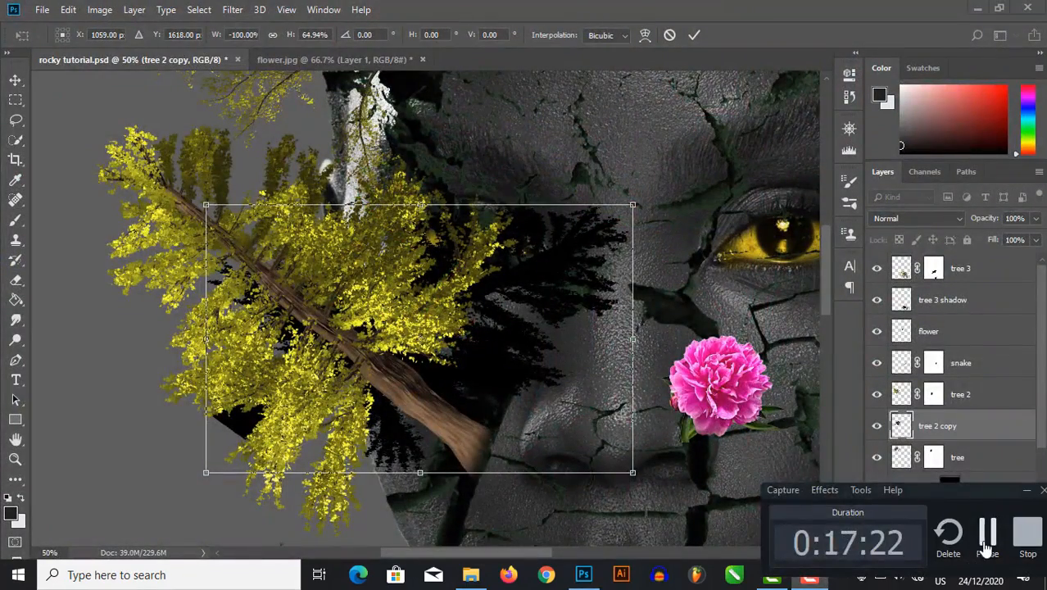
left_click(987, 541)
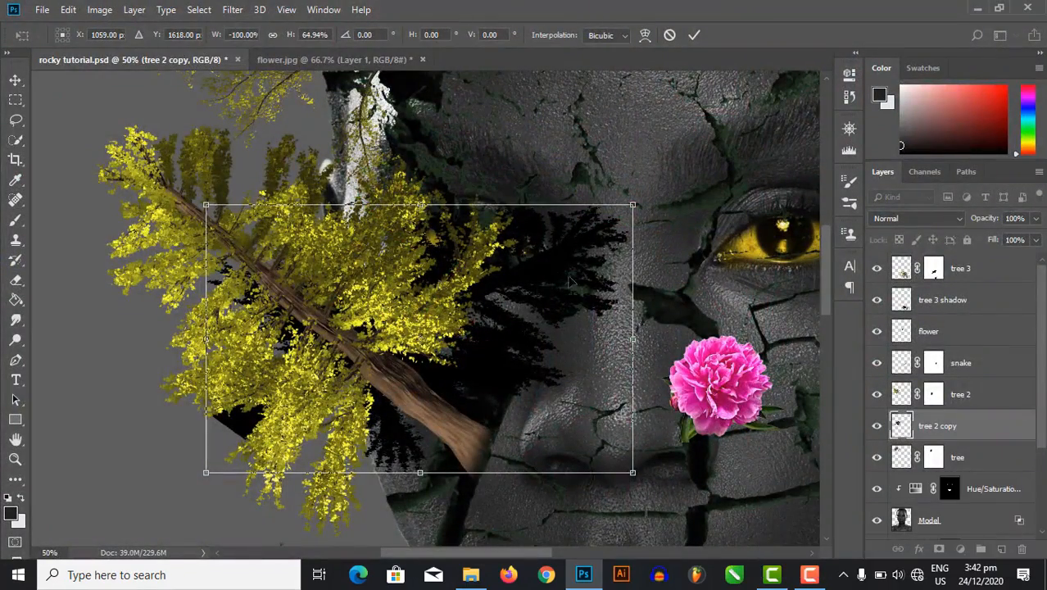
Step: Scale the tree 2 shadow down slightly, nudge it into place behind the tree, and set the layer's opacity to 48%
left_click_drag(639, 196, 621, 210)
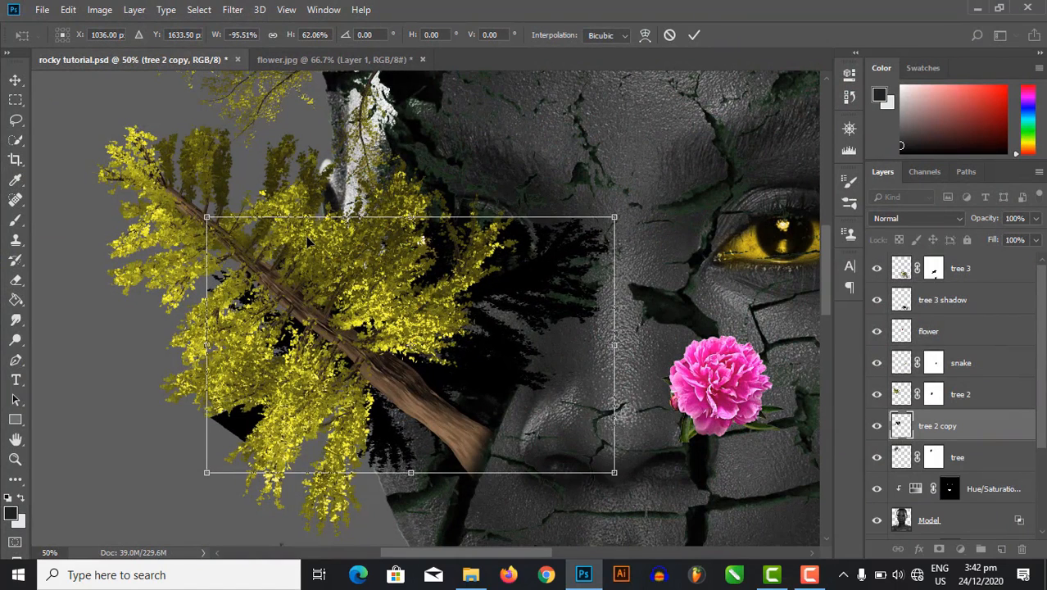
left_click_drag(306, 241, 325, 229)
mouse_move(642, 214)
left_mouse_down()
mouse_move(623, 211)
mouse_move(629, 223)
left_mouse_up()
left_click(693, 35)
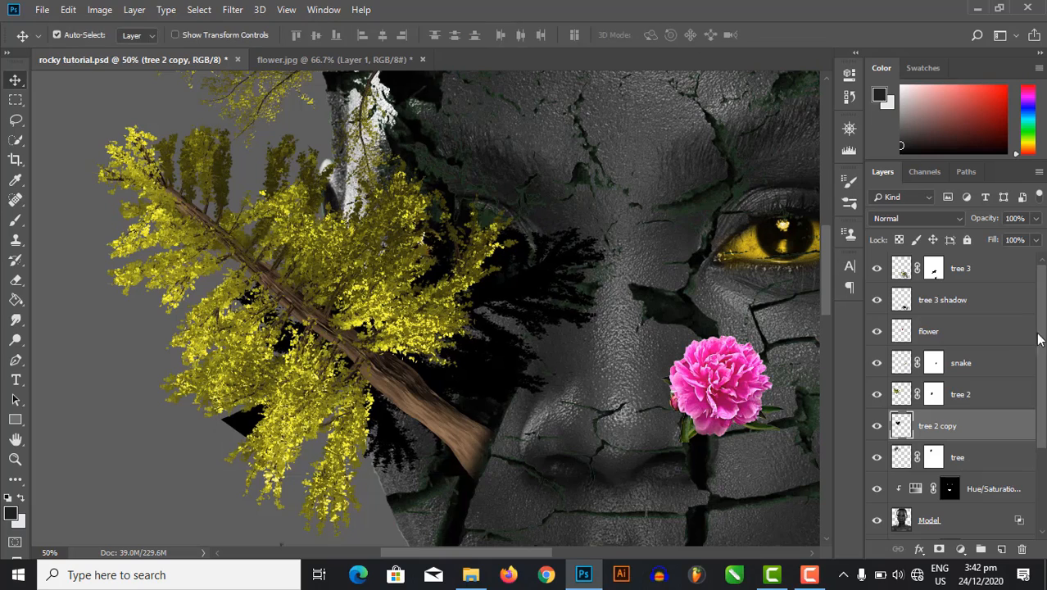
left_click_drag(998, 221, 990, 223)
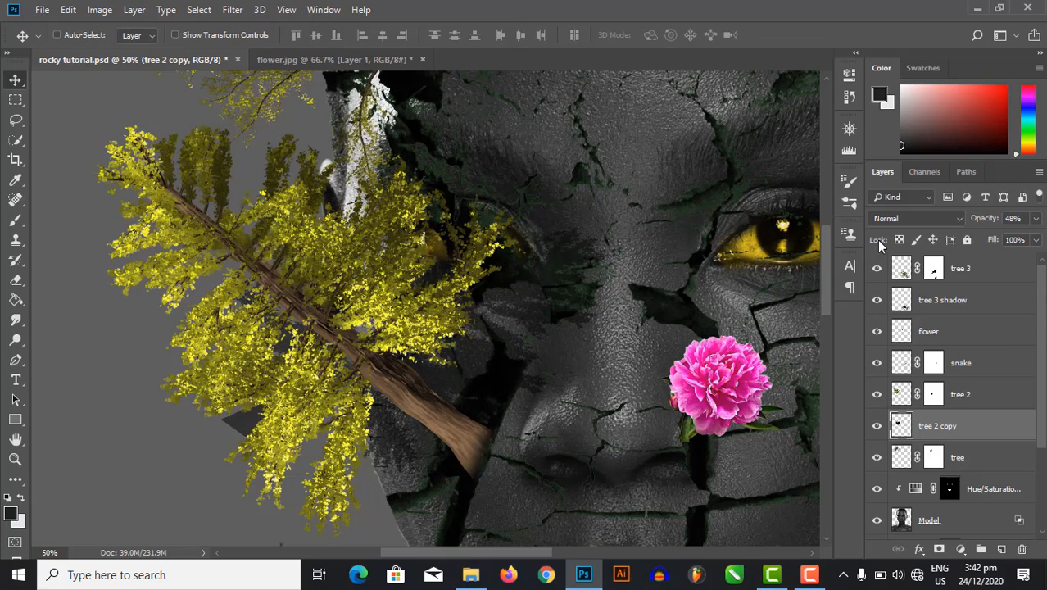
Step: Examine the softened tree 2 shadow against the whole portrait at several magnifications
key("ctrl+minus")
key("ctrl+minus")
key("ctrl+minus")
key("ctrl+minus")
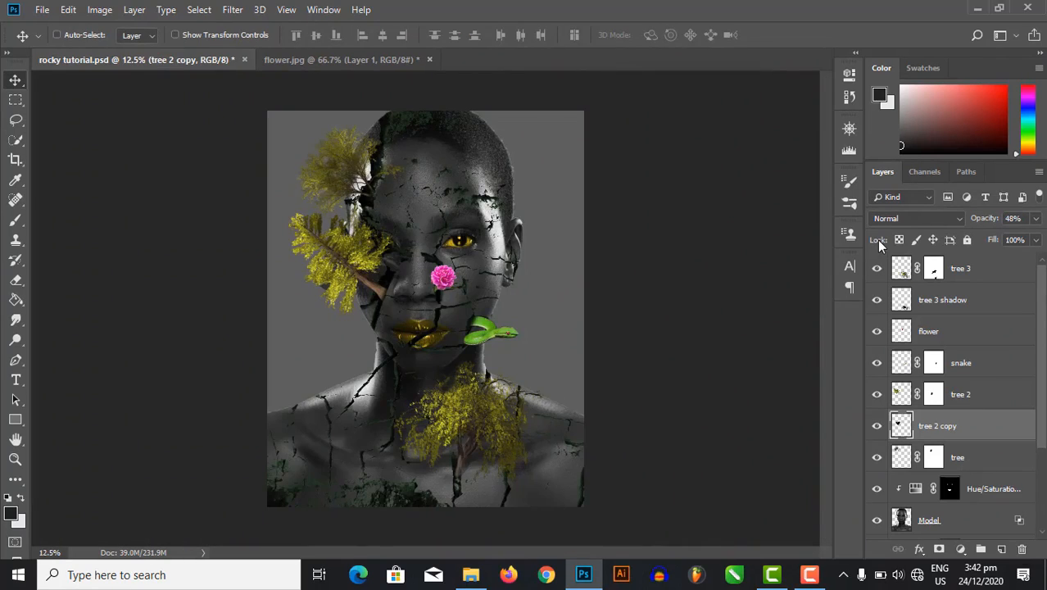
key("ctrl+plus")
key("ctrl+minus")
key("ctrl+minus")
key("ctrl+plus")
key("ctrl+plus")
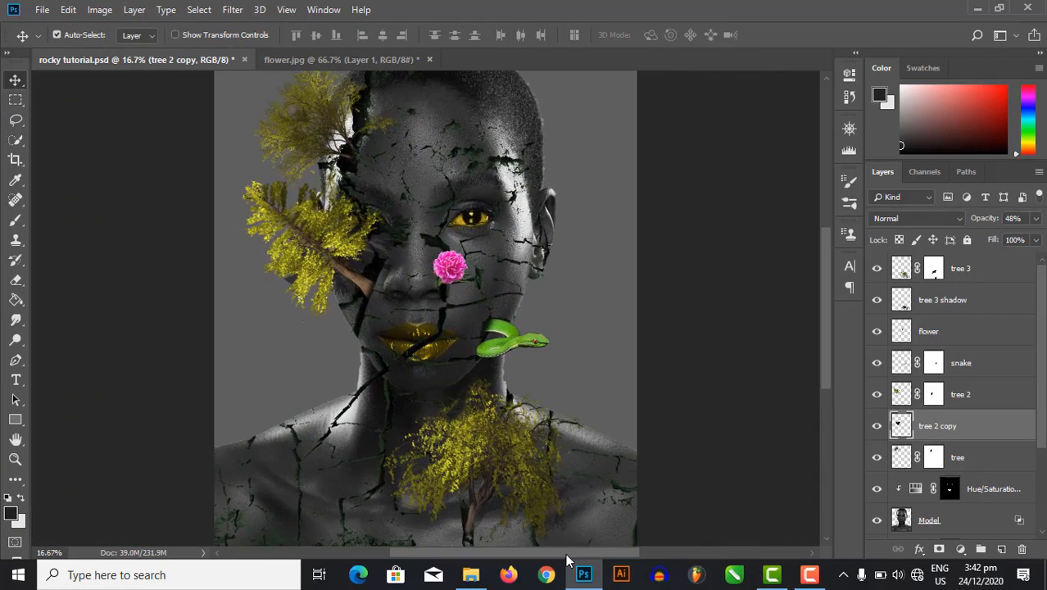
left_click_drag(566, 556, 542, 558)
key("ctrl+plus")
key("ctrl+minus")
key("ctrl+minus")
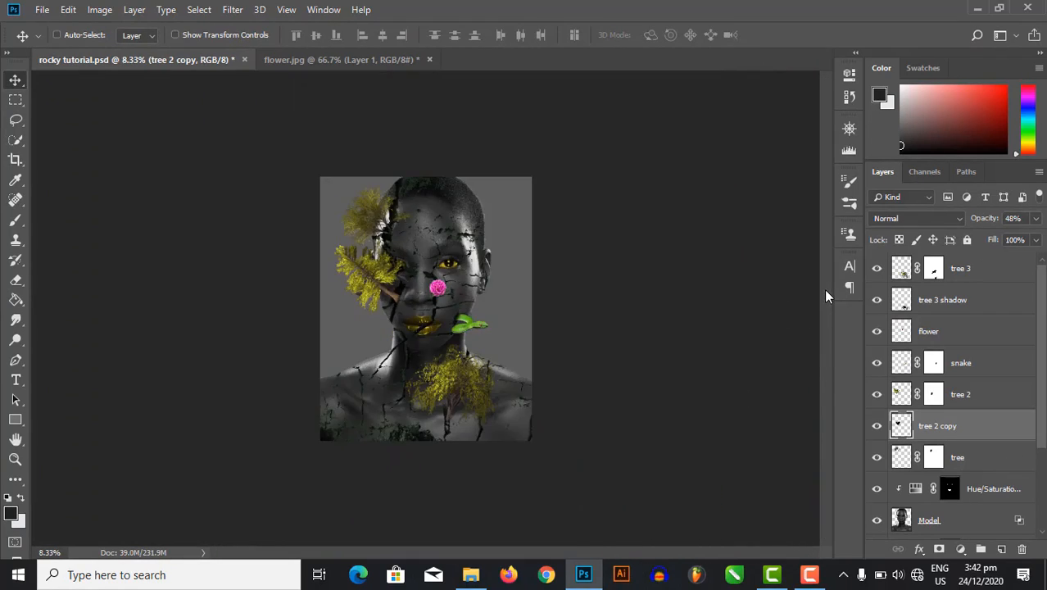
key("ctrl+plus")
key("ctrl+plus")
Step: Add a Hue/Saturation adjustment clipped to the snake layer with hue set to -18, and check its color against the portrait
left_click(971, 362)
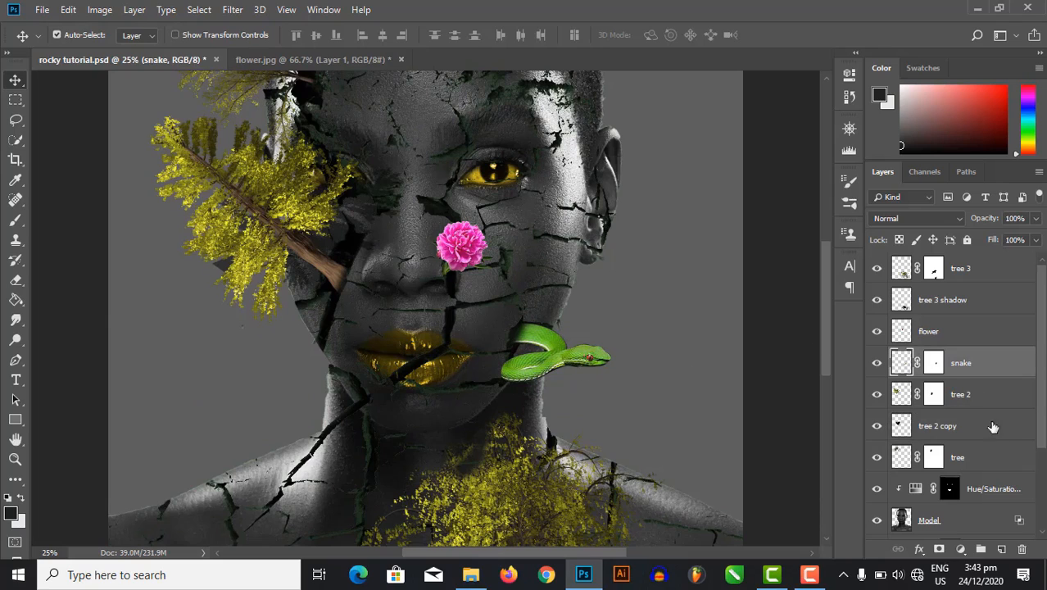
left_click(960, 549)
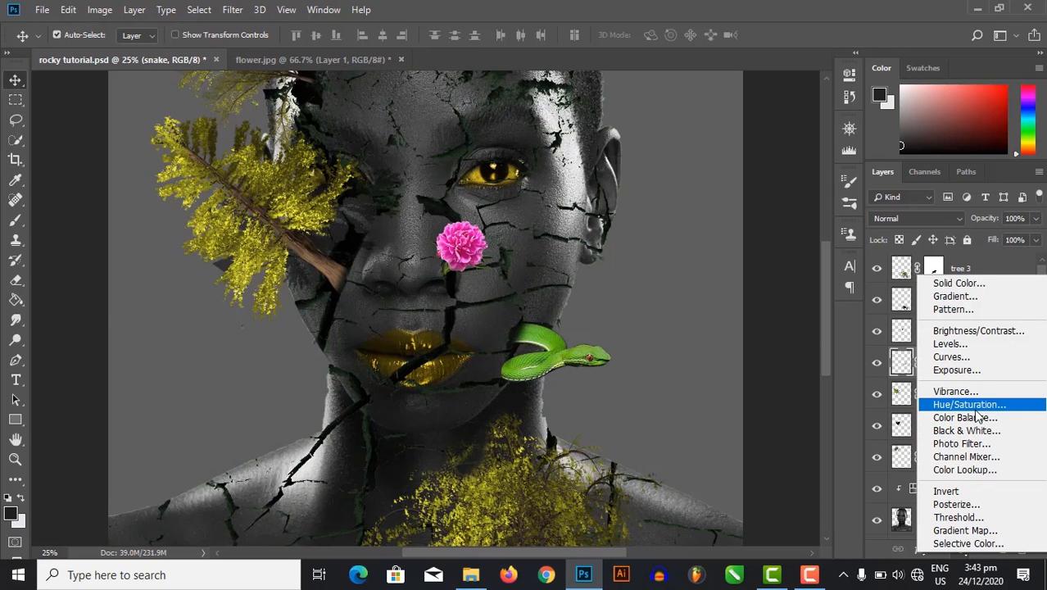
left_click(971, 405)
left_click_drag(734, 175, 718, 180)
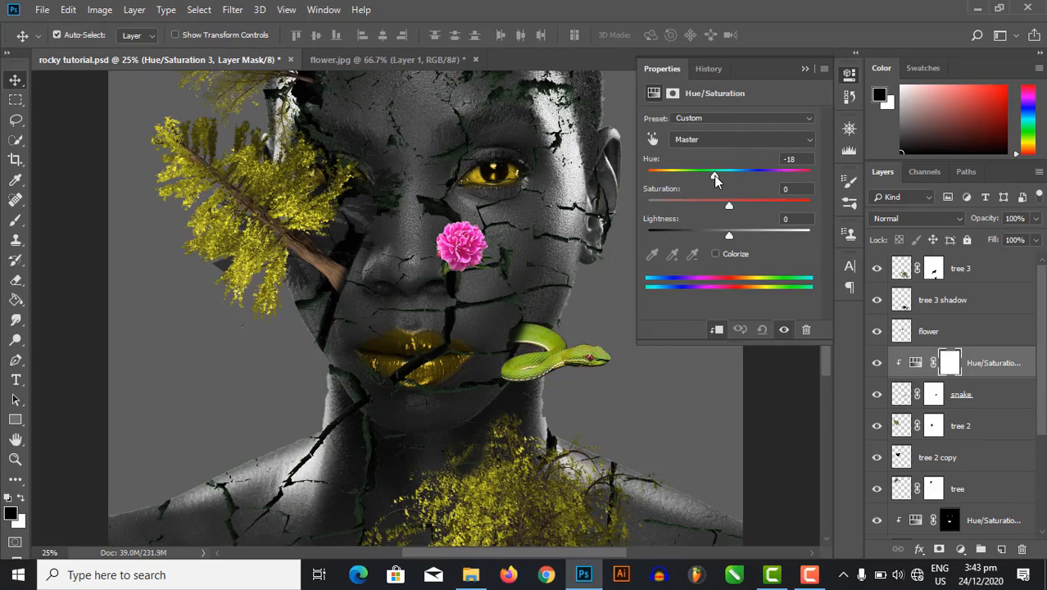
left_click(804, 68)
key("ctrl+minus")
key("ctrl+minus")
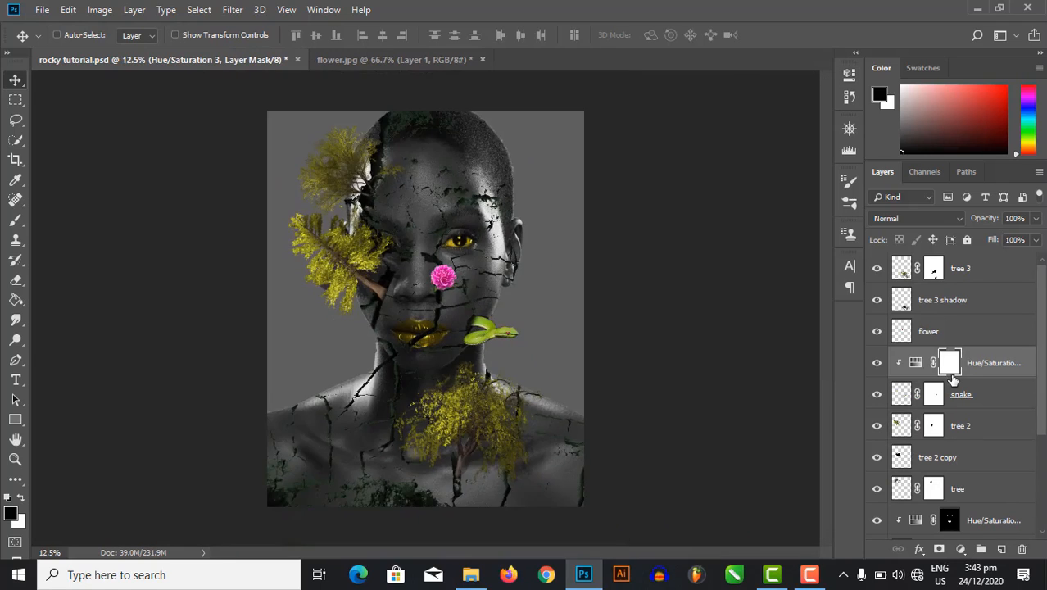
key("ctrl+minus")
key("ctrl+plus")
key("ctrl+plus")
key("ctrl+plus")
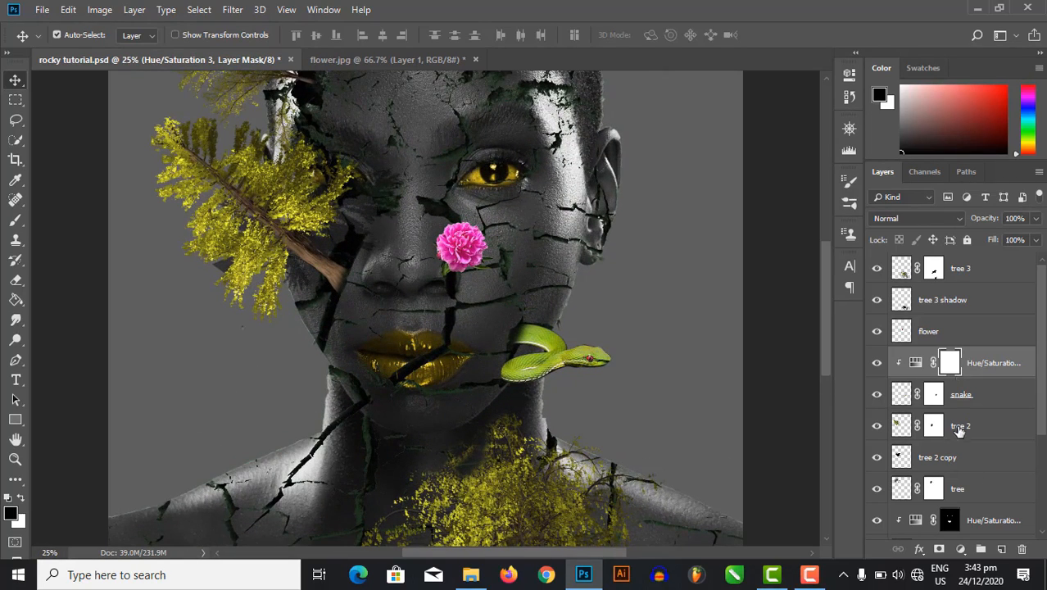
Step: Enlarge the flower to about 124% and move it from beside the nose to the forehead crack above the gold eye
scroll(811, 345, "up", 3)
left_click(463, 332)
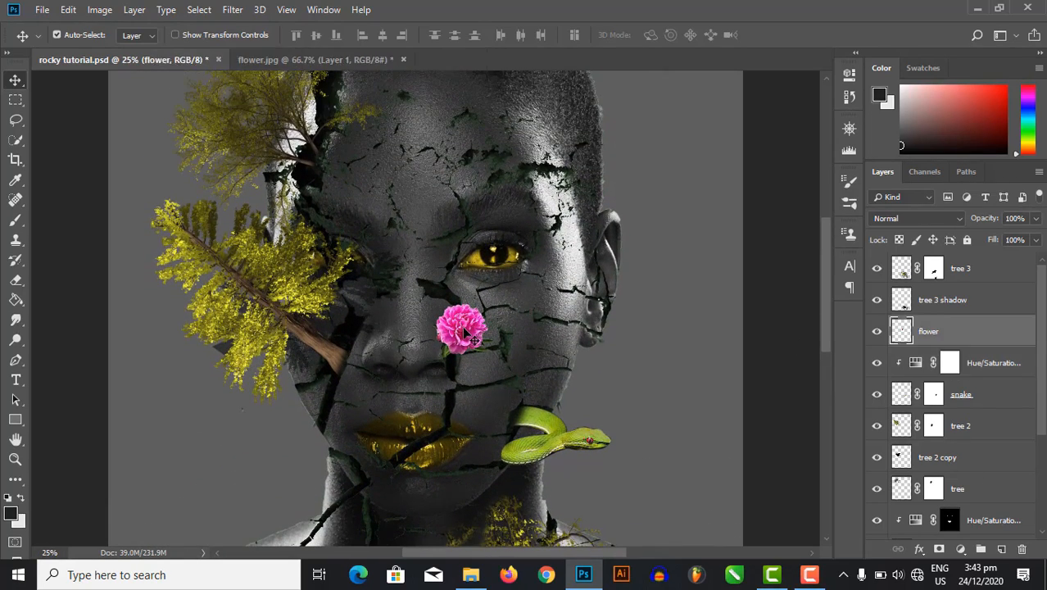
key("ctrl+t")
left_click_drag(435, 300, 458, 280)
key("ctrl+minus")
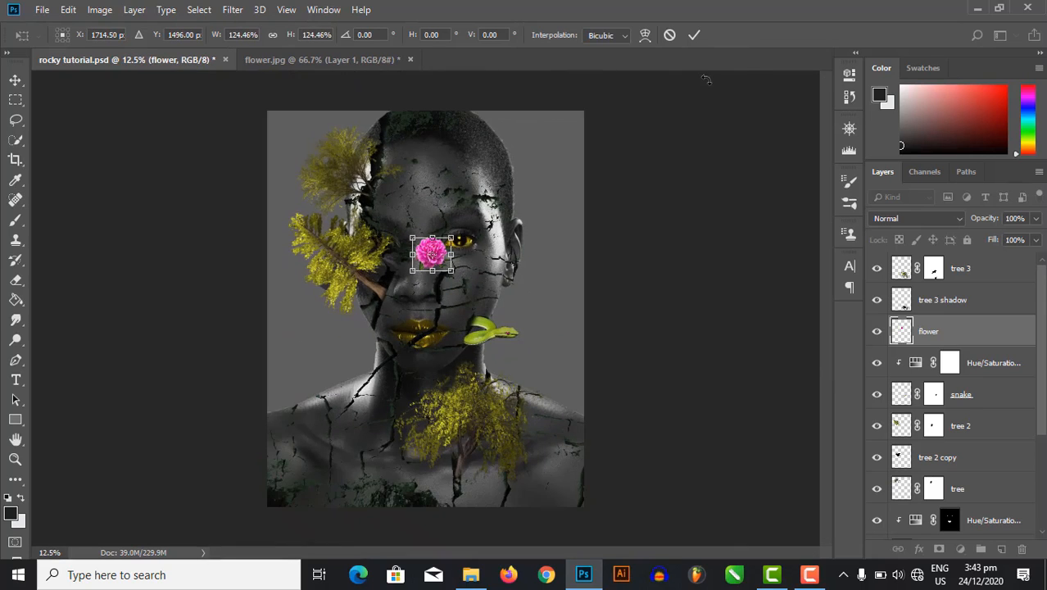
left_click_drag(448, 234, 527, 157)
left_click(696, 35)
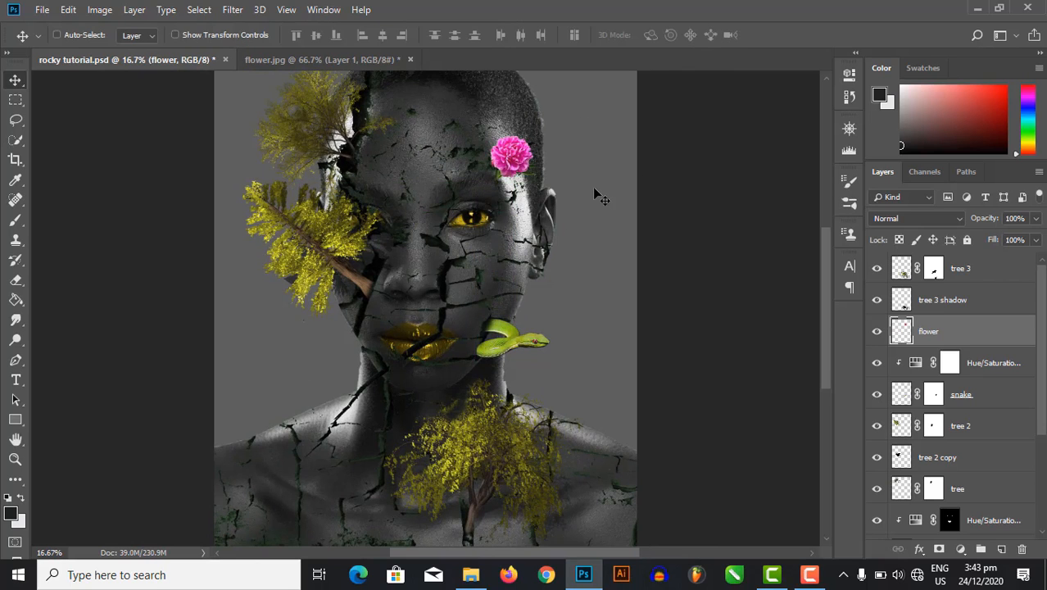
Step: Create a new layer directly beneath the flower layer and set the brush size to 175 px for its shadow
key("ctrl+minus")
key("ctrl+plus")
key("ctrl+plus")
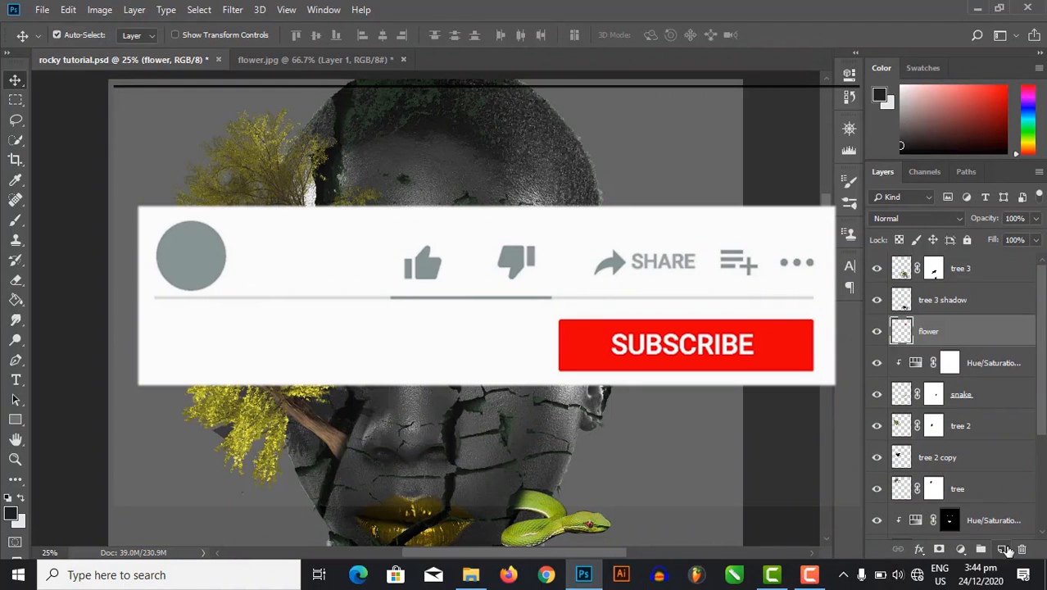
left_click(1001, 549)
key("b")
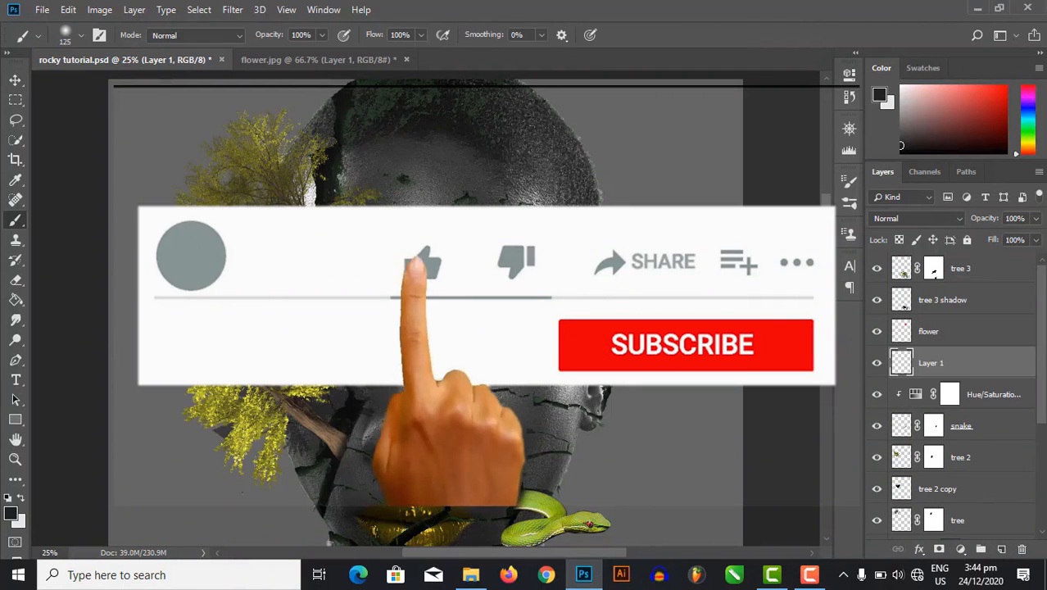
key("bracketright")
key("bracketright")
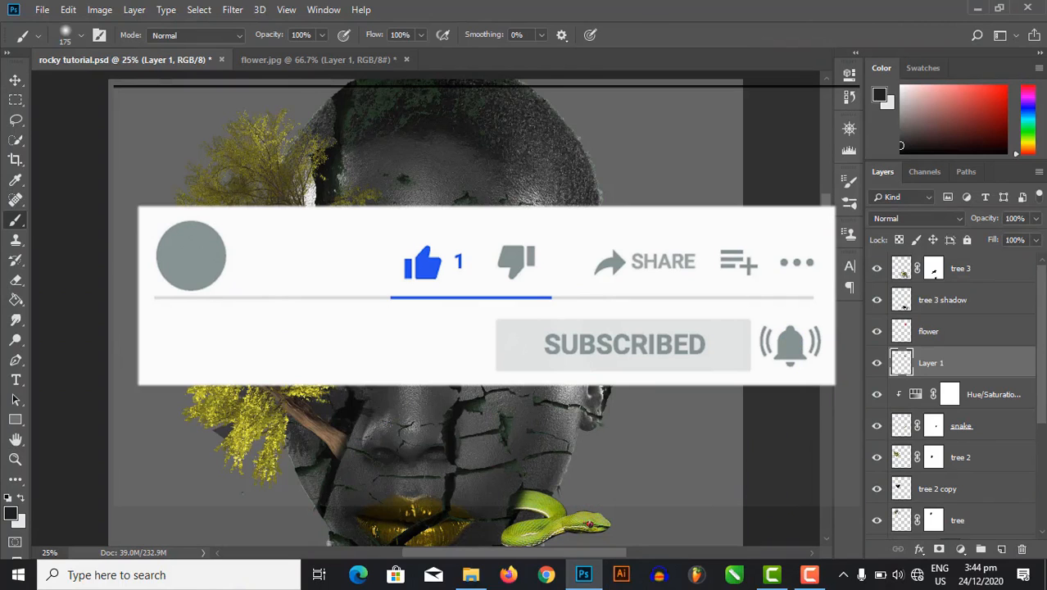
left_click(15, 79)
key("ctrl+0")
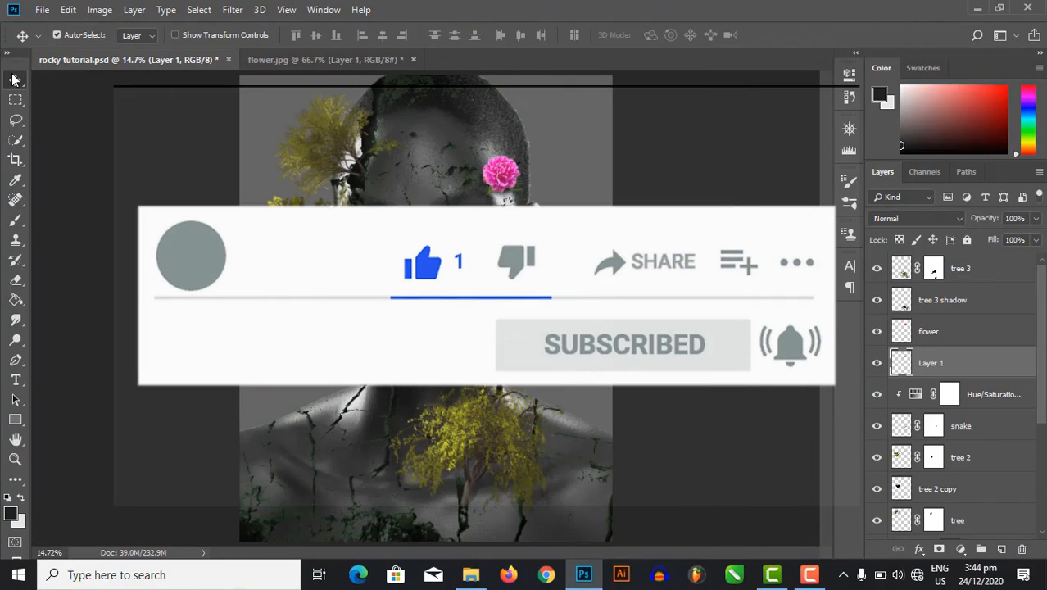